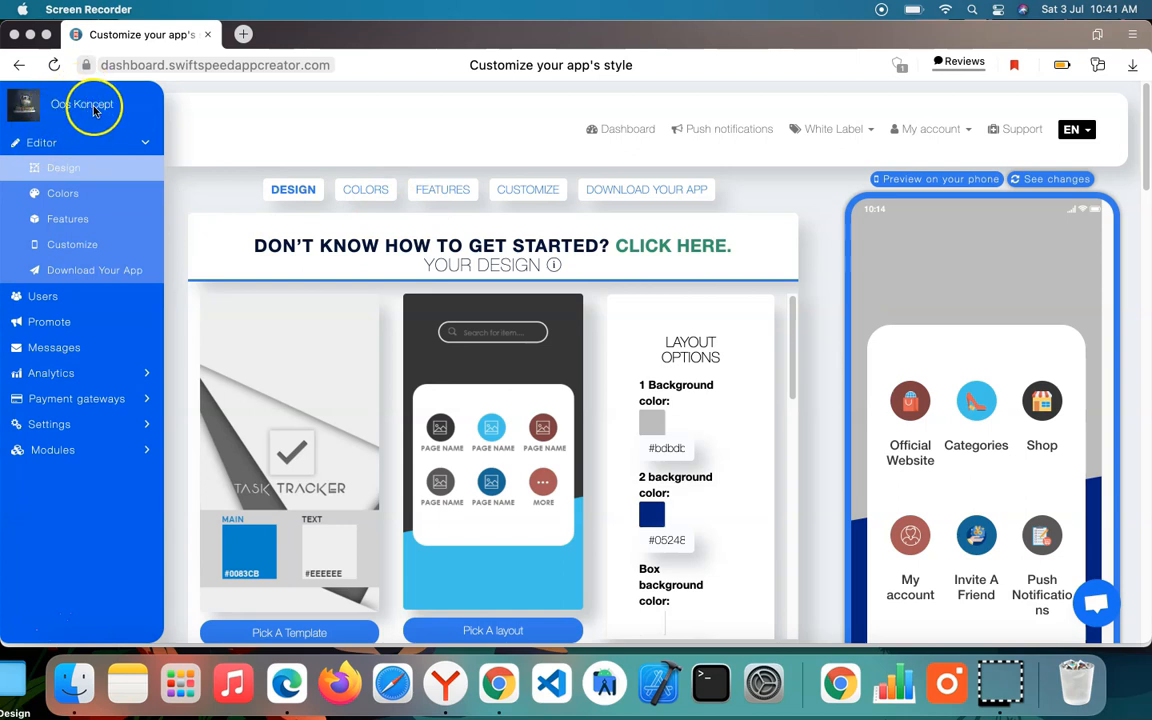
Step: In the app's download settings, enable AdMob monetization and Facebook audience network mediation under Monetize Your App
{"action": "left_click", "coordinate": [645, 194]}
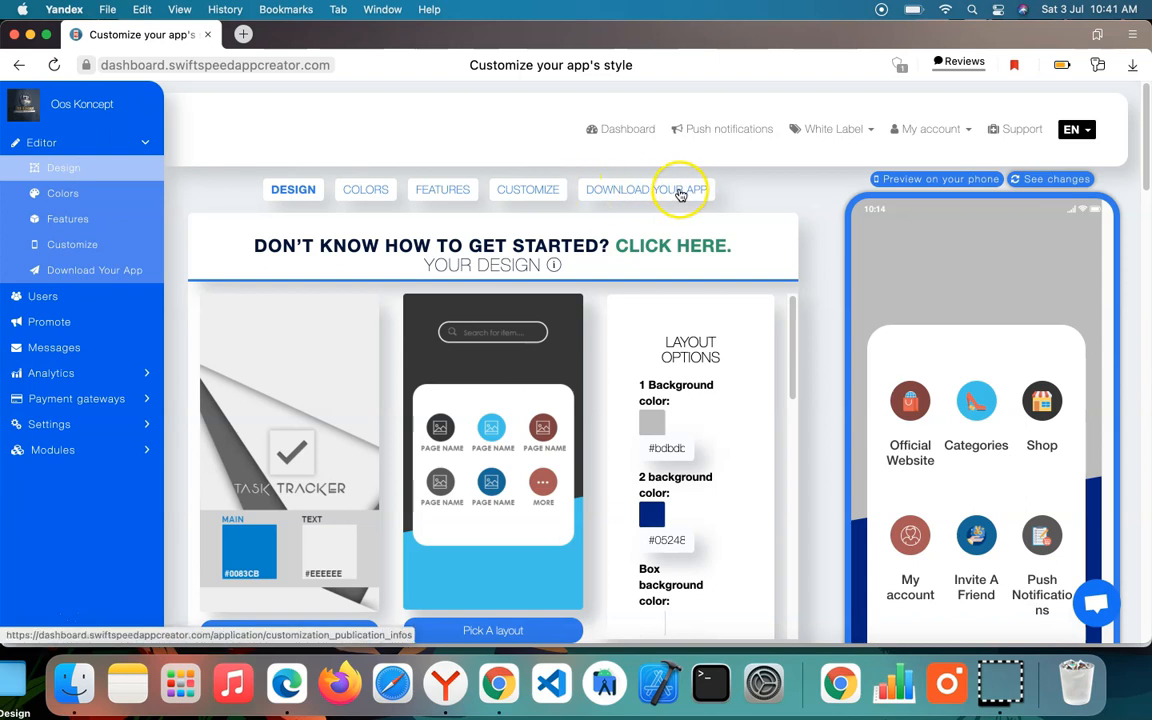
{"action": "left_click", "coordinate": [652, 192]}
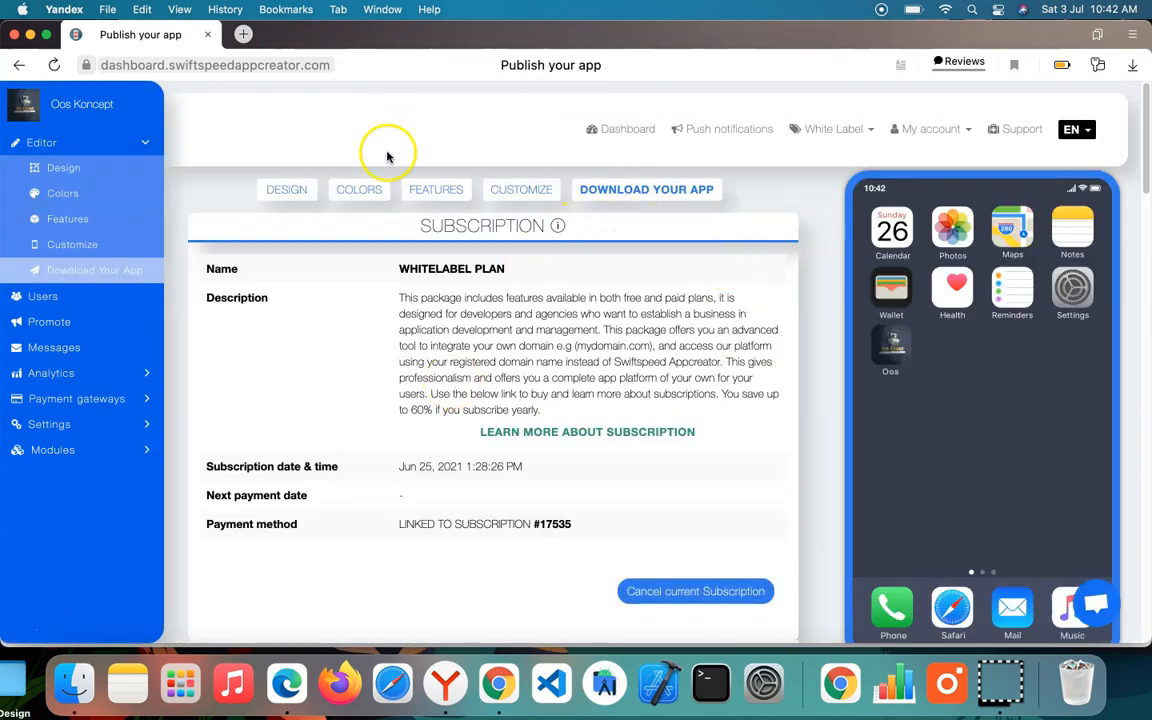
{"action": "scroll", "coordinate": [444, 289], "scroll_direction": "down", "scroll_amount": 5}
{"action": "scroll", "coordinate": [444, 289], "scroll_direction": "down", "scroll_amount": 10}
{"action": "scroll", "coordinate": [442, 275], "scroll_direction": "up", "scroll_amount": 6}
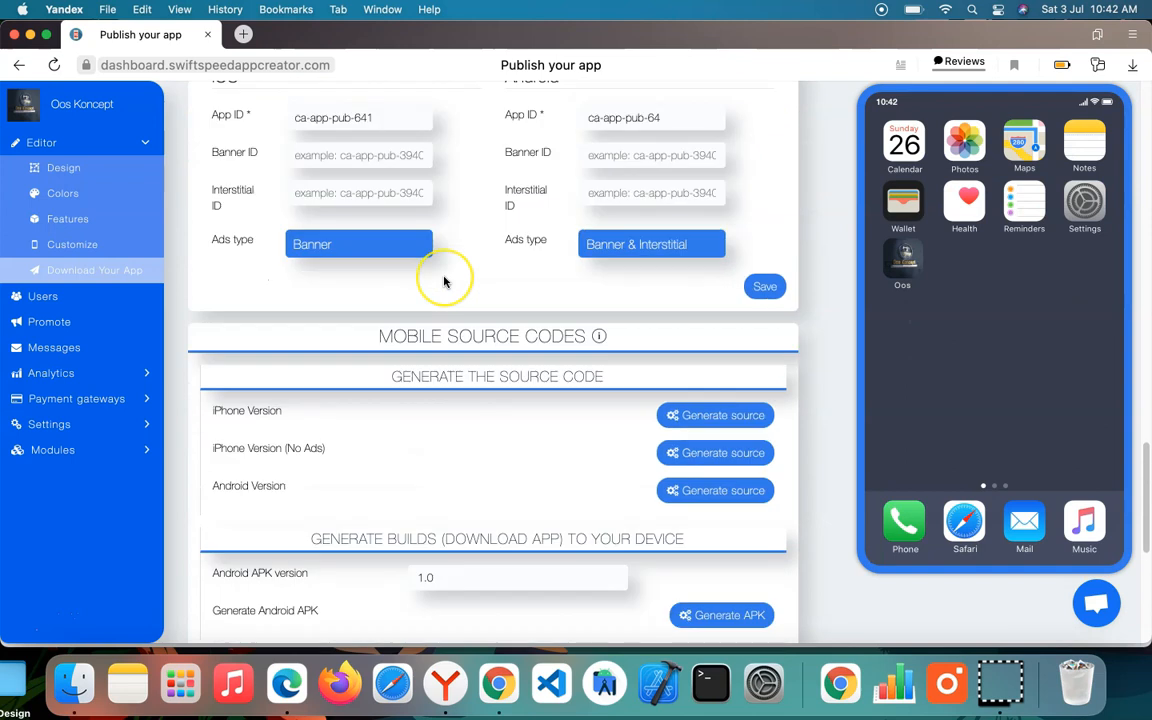
{"action": "scroll", "coordinate": [444, 282], "scroll_direction": "down", "scroll_amount": 2}
{"action": "scroll", "coordinate": [444, 282], "scroll_direction": "up", "scroll_amount": 5}
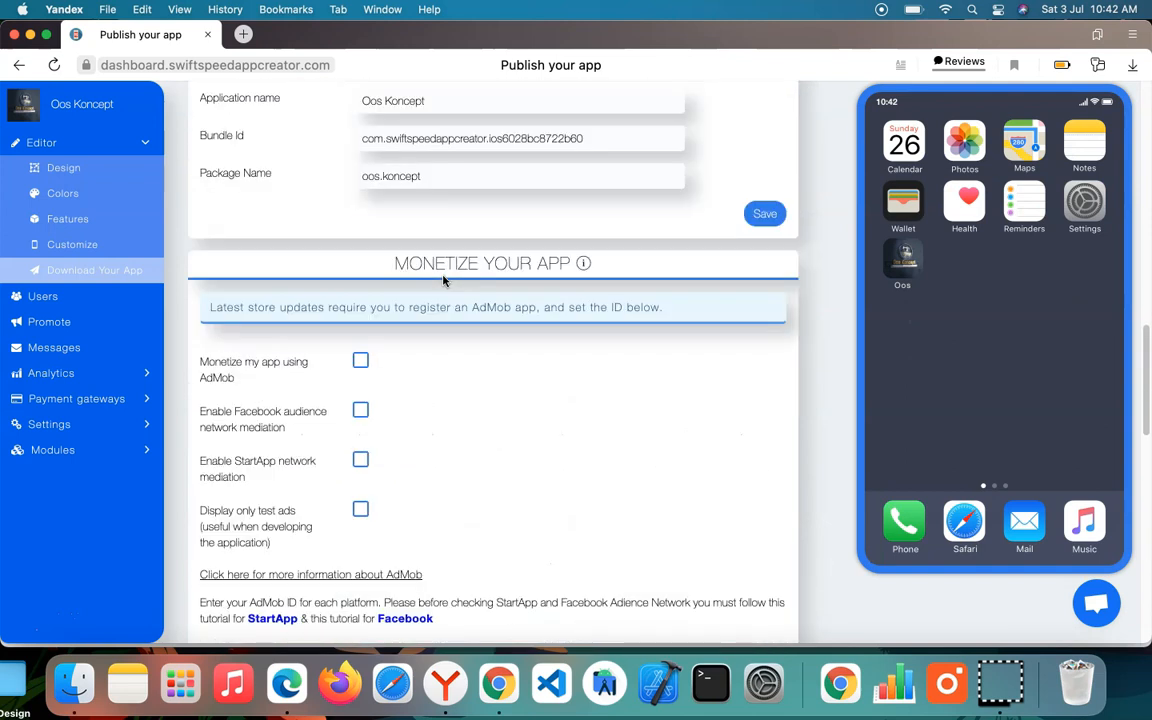
{"action": "scroll", "coordinate": [444, 282], "scroll_direction": "down", "scroll_amount": 1}
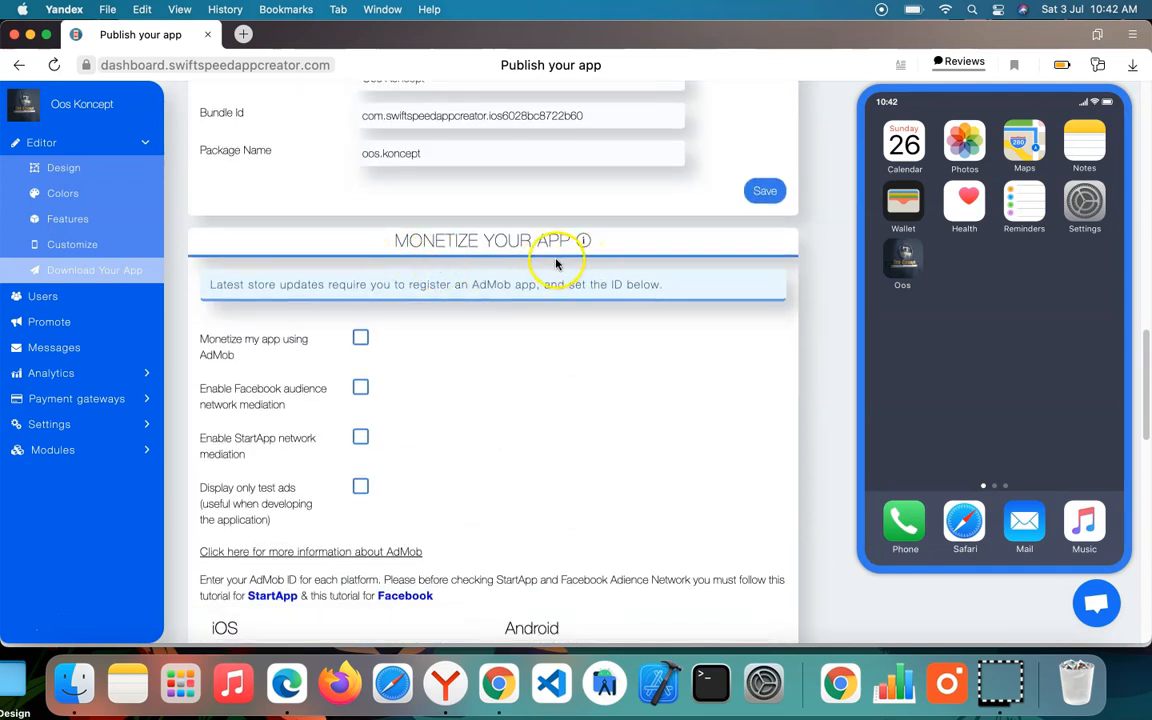
{"action": "scroll", "coordinate": [532, 347], "scroll_direction": "down", "scroll_amount": 3}
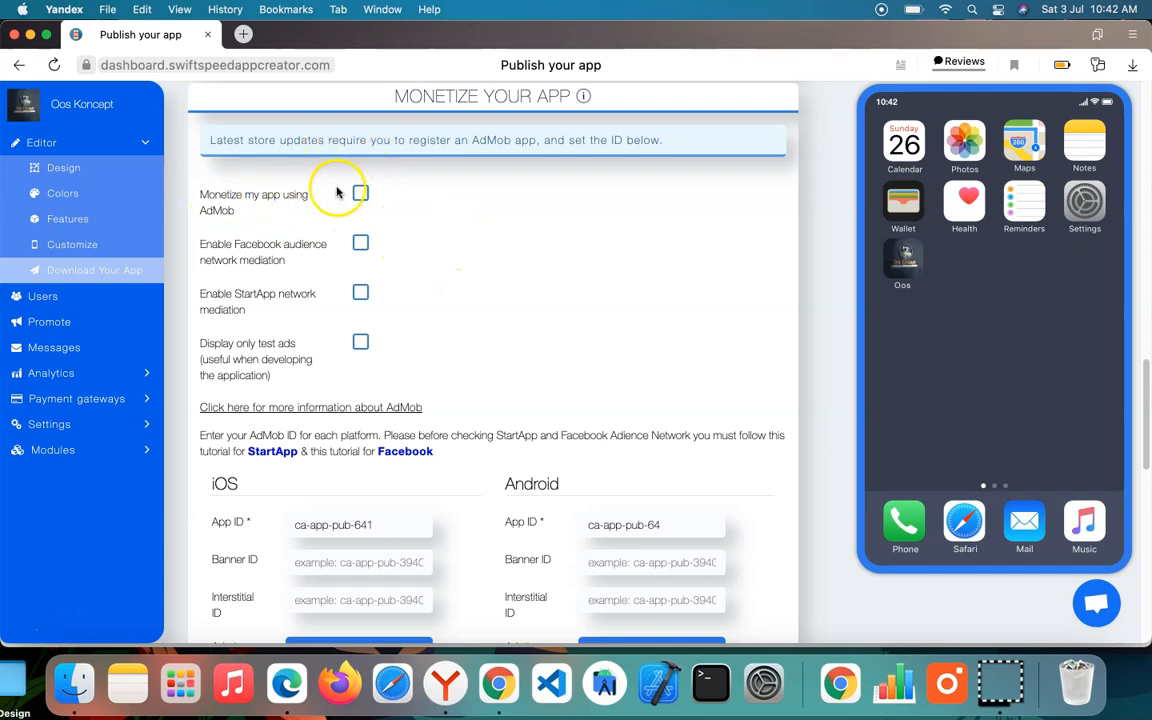
{"action": "left_click", "coordinate": [361, 245]}
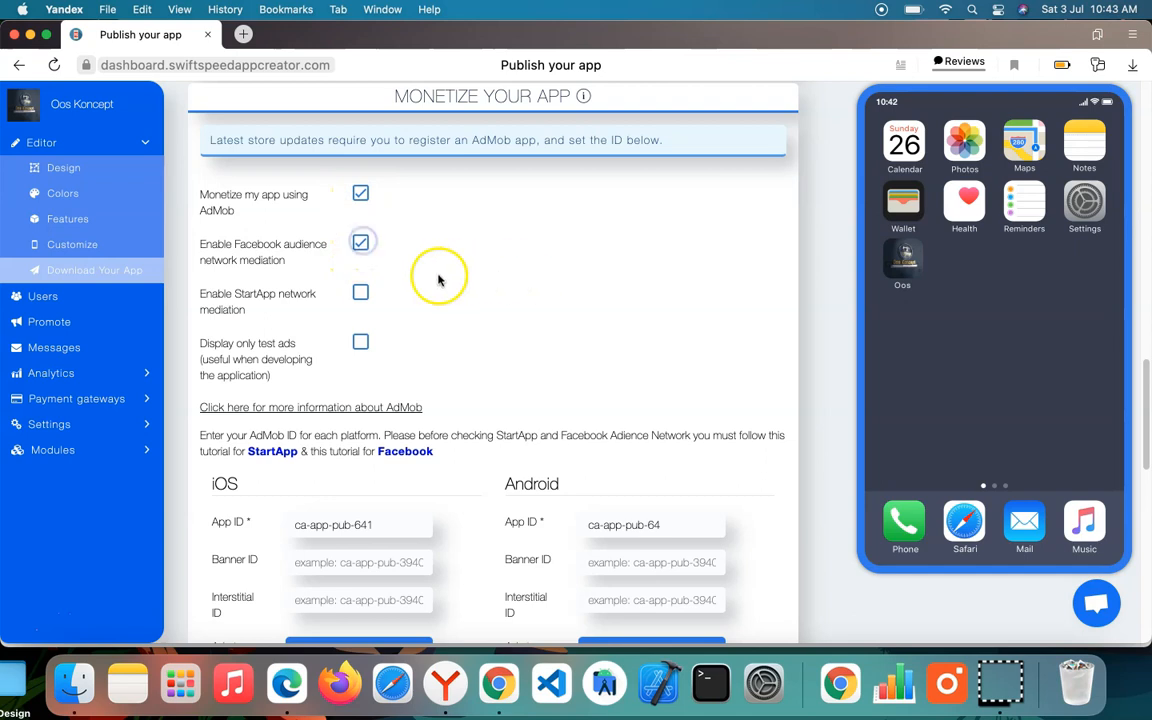
{"action": "scroll", "coordinate": [368, 455], "scroll_direction": "down", "scroll_amount": 3}
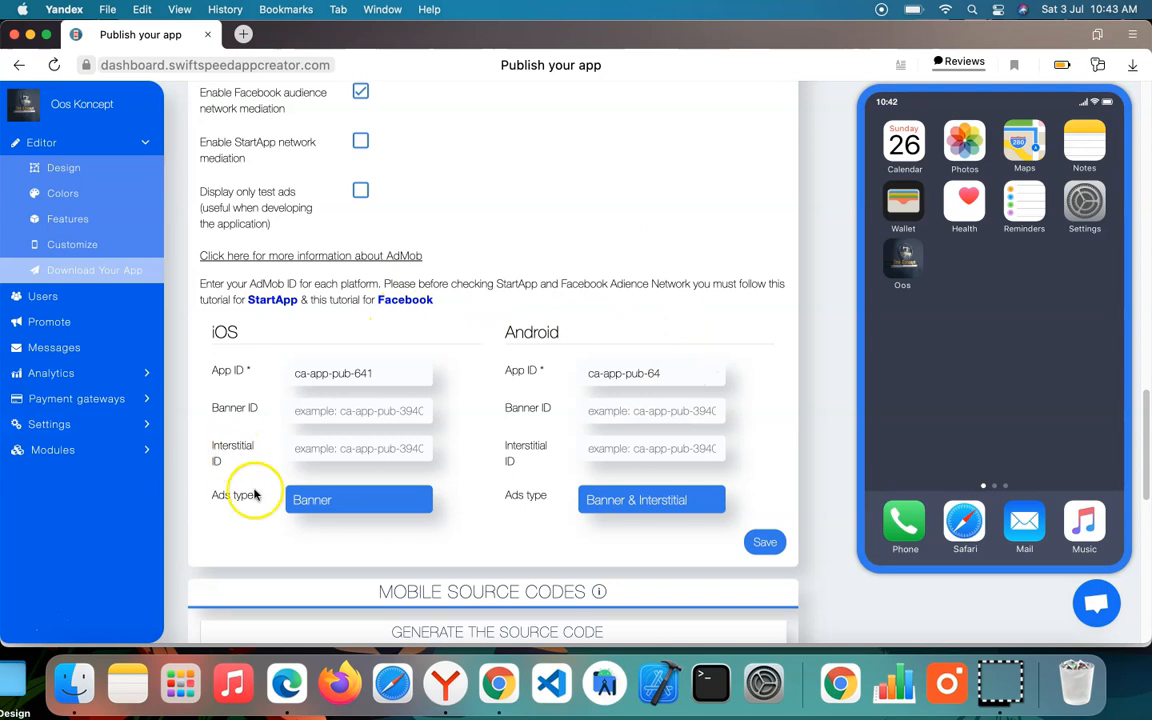
Step: Switch to Google AdMob in Microsoft Edge and look over the mediation groups
{"action": "left_click", "coordinate": [284, 690]}
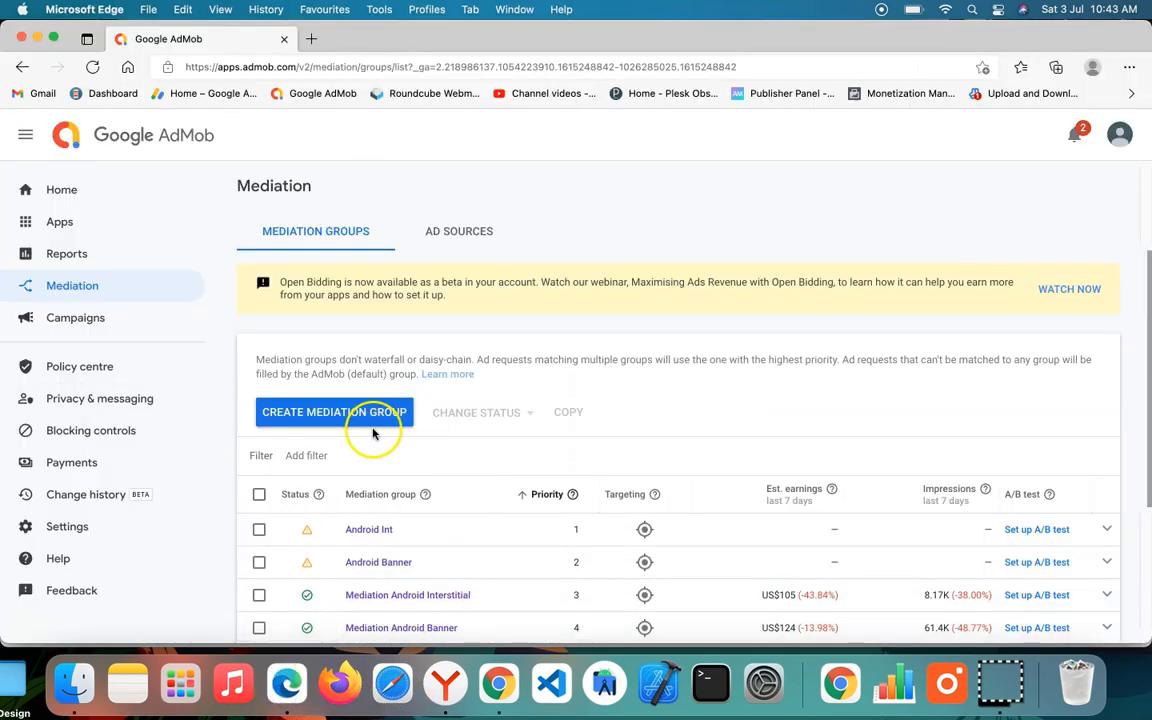
{"action": "scroll", "coordinate": [368, 412], "scroll_direction": "down", "scroll_amount": 3}
{"action": "scroll", "coordinate": [467, 335], "scroll_direction": "up", "scroll_amount": 3}
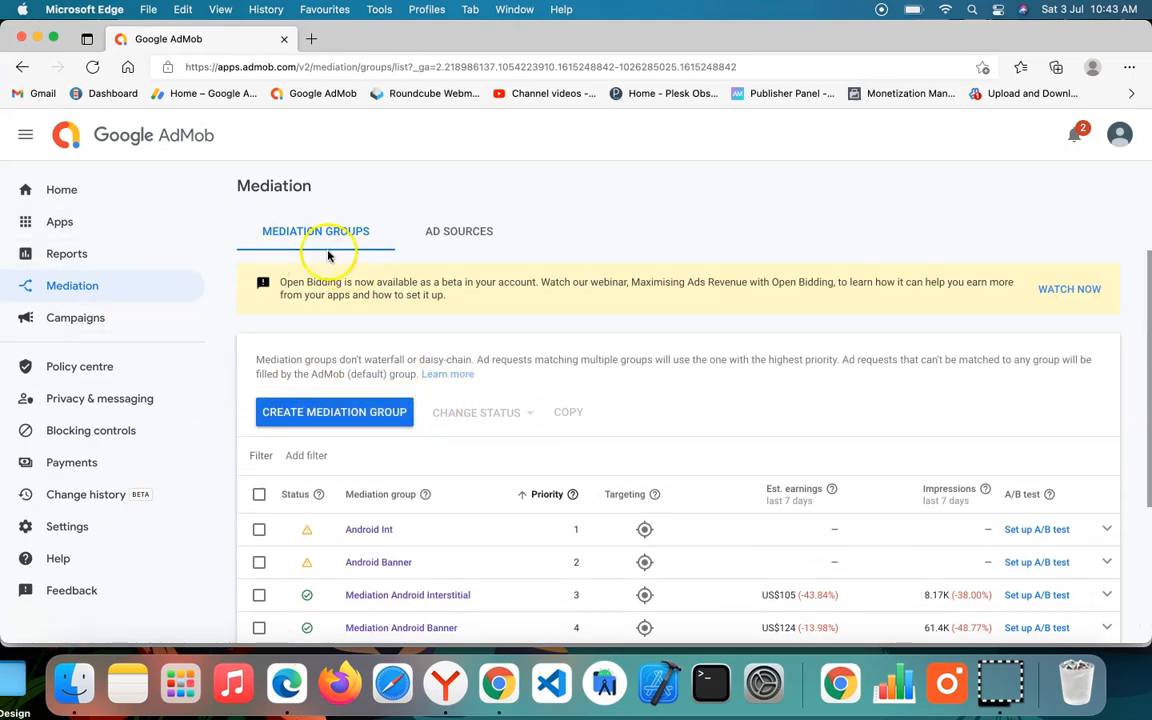
Step: Start setting up a new AdMob app for Android, marked as listed on a supported app store
{"action": "left_click", "coordinate": [142, 224]}
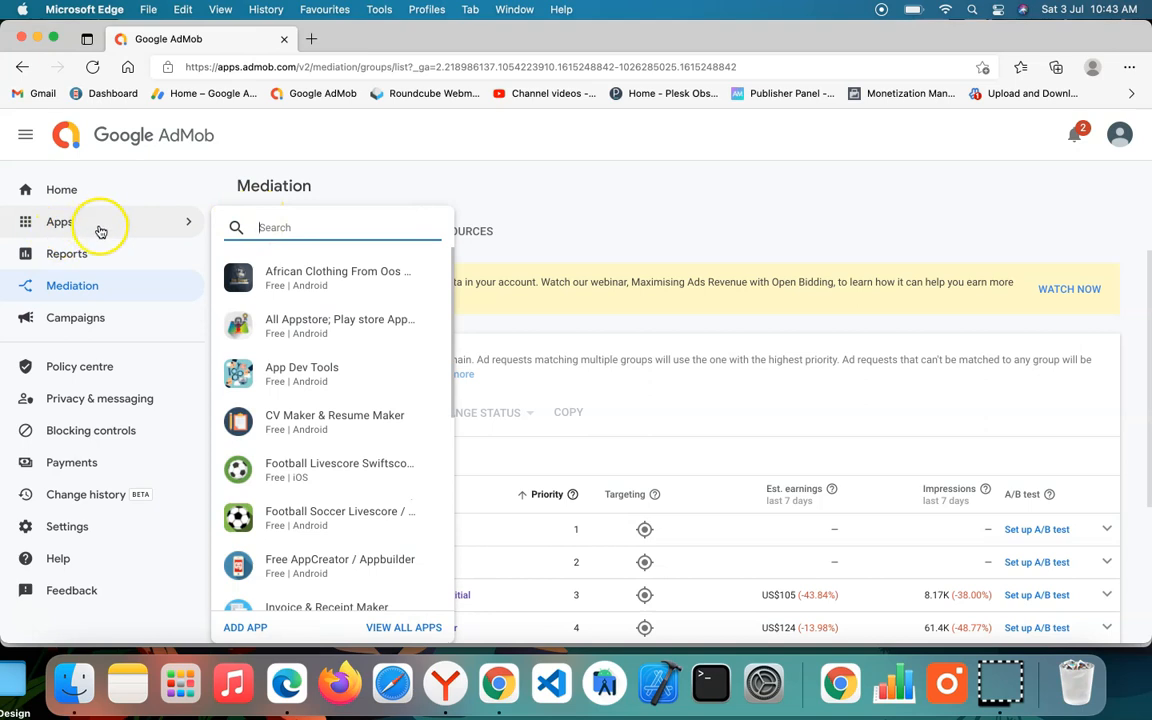
{"action": "left_click", "coordinate": [249, 629]}
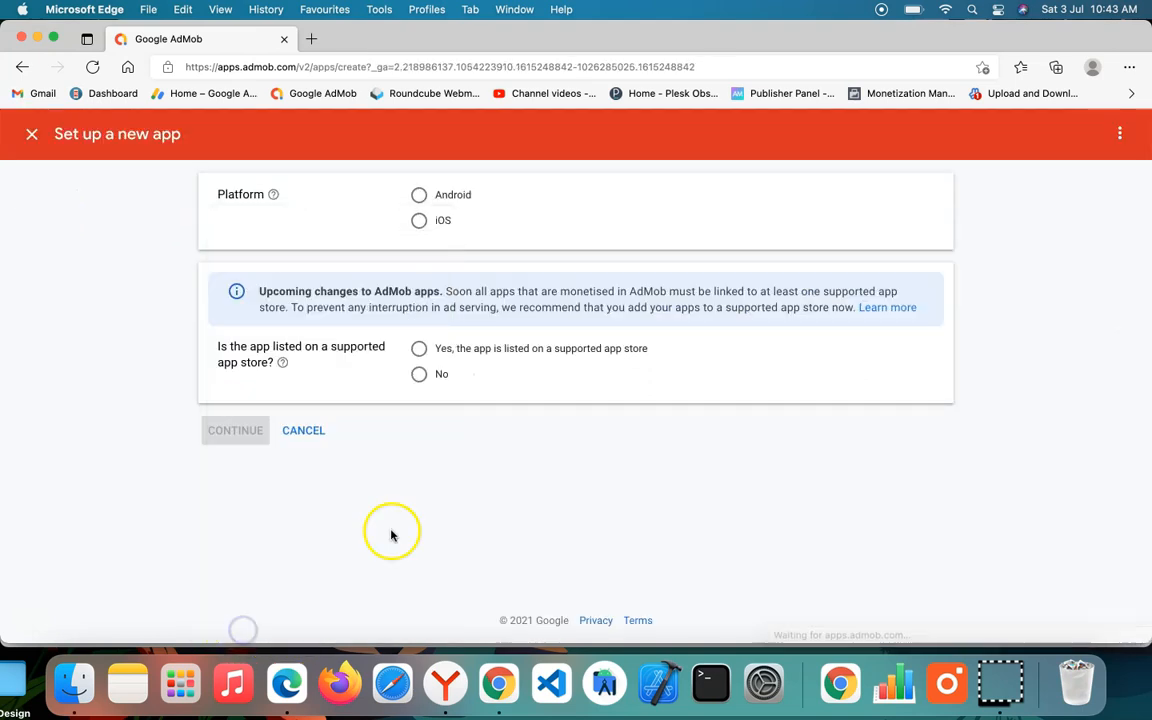
{"action": "left_click", "coordinate": [419, 195]}
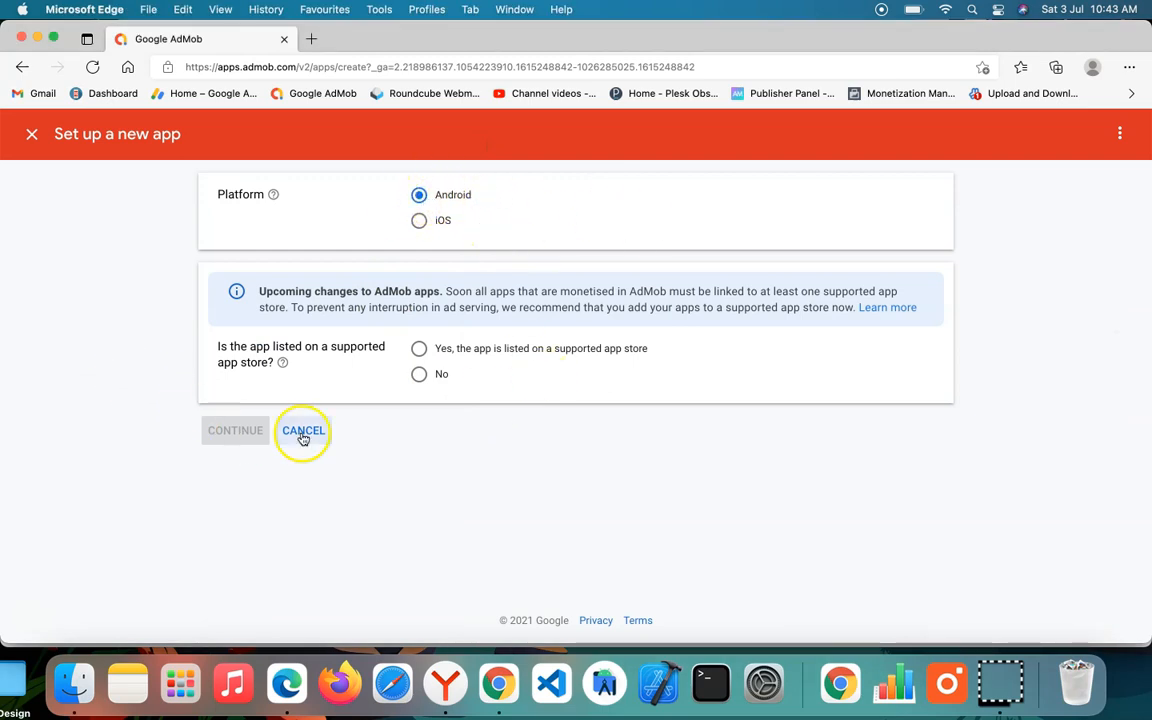
{"action": "left_click", "coordinate": [489, 350]}
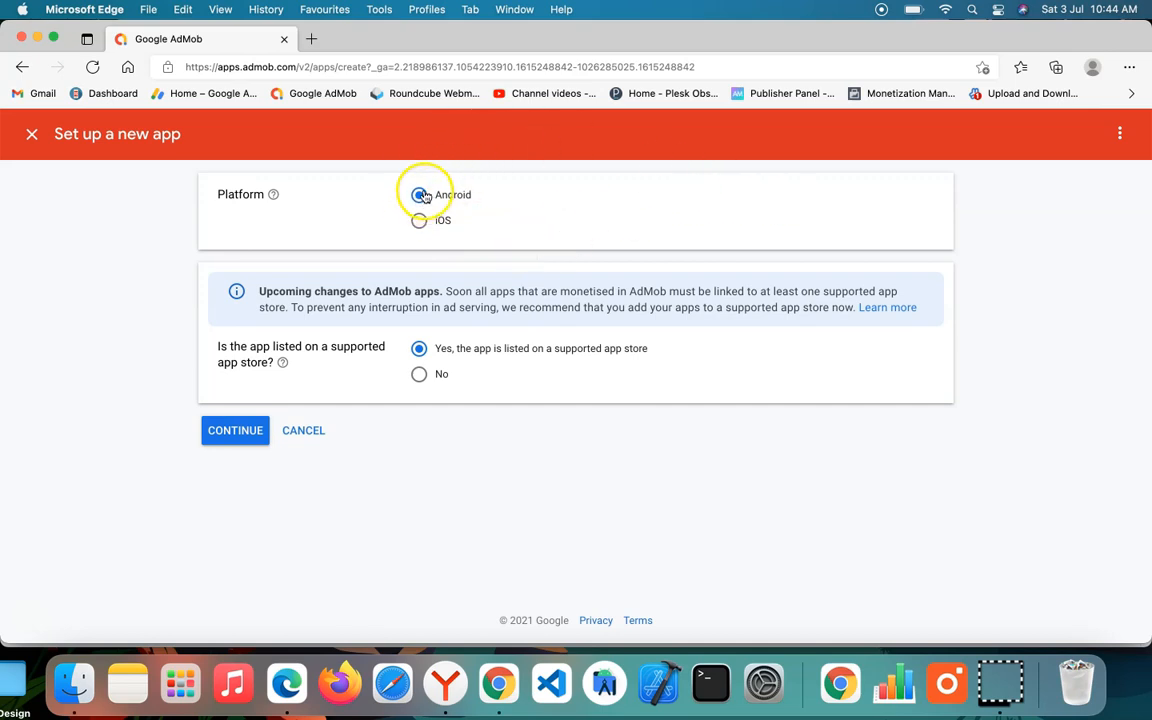
{"action": "left_click", "coordinate": [233, 432]}
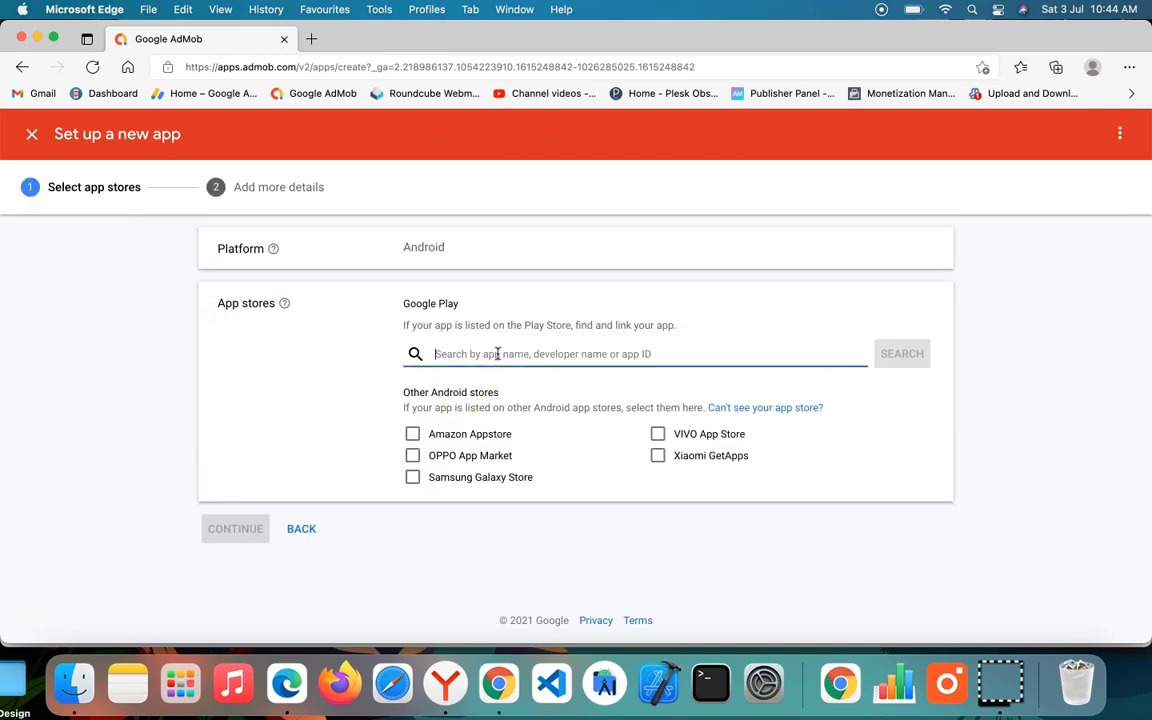
Step: Search Google Play for "oos koncept" and leave the new app setup
{"action": "type", "text": "oos koncept"}
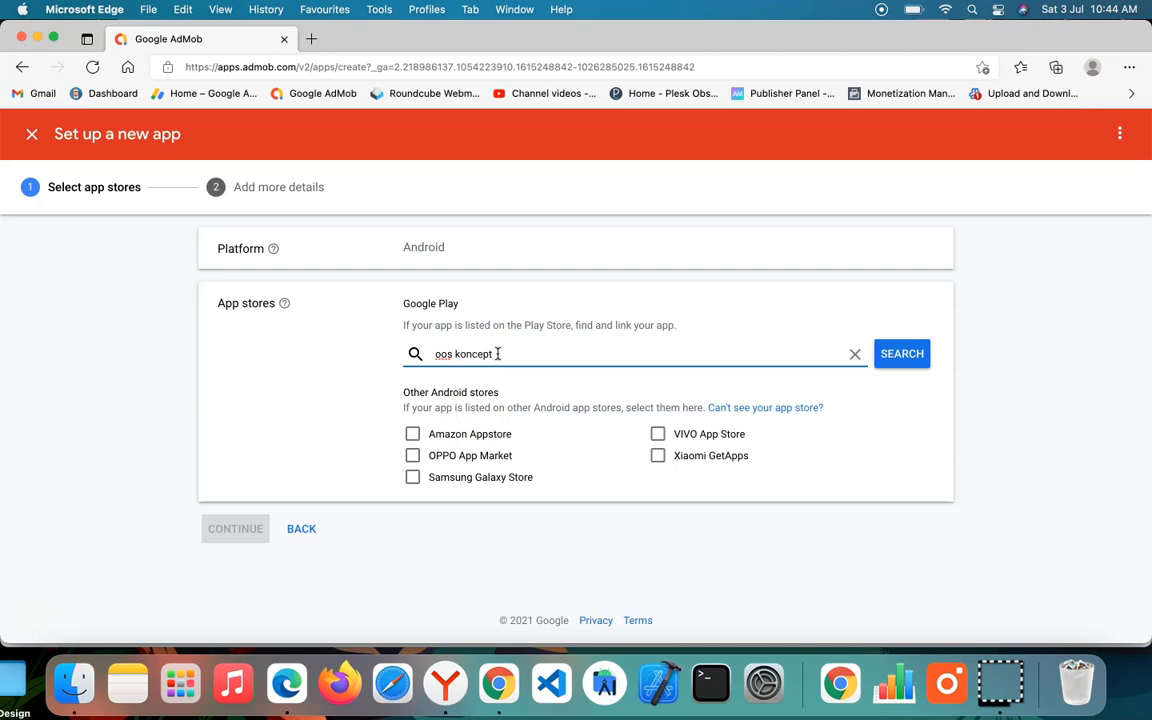
{"action": "key", "text": "Return"}
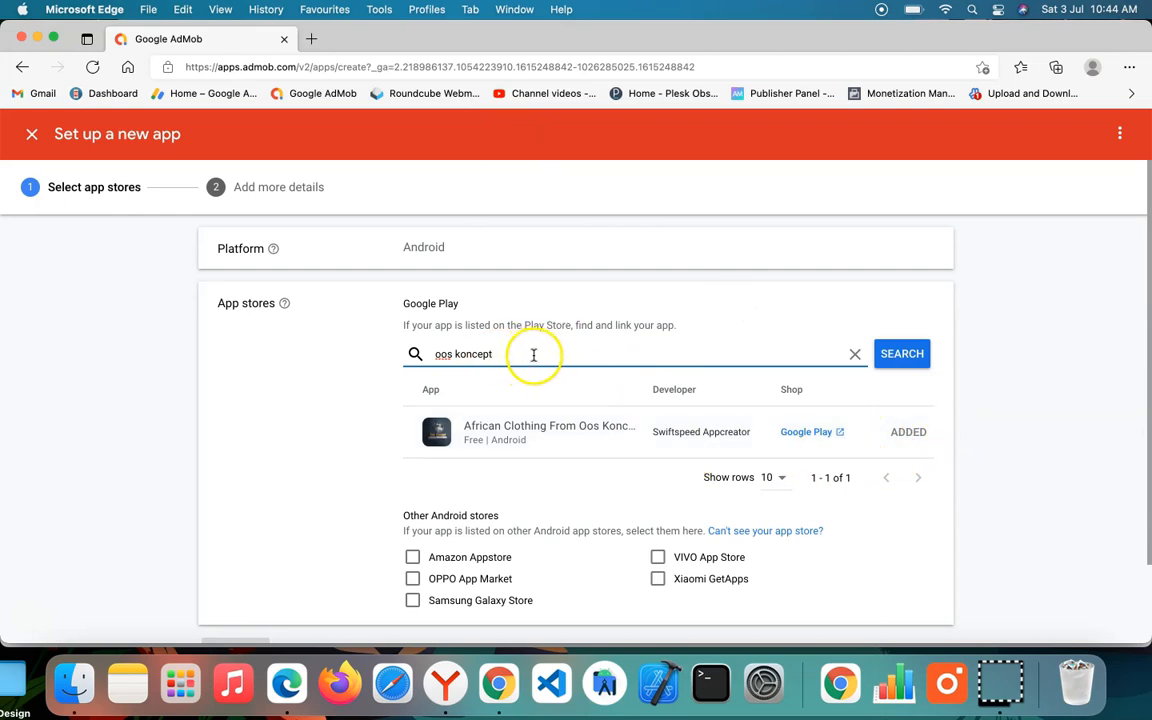
{"action": "left_click", "coordinate": [398, 292]}
{"action": "left_click_drag", "start_coordinate": [398, 292], "coordinate": [883, 448]}
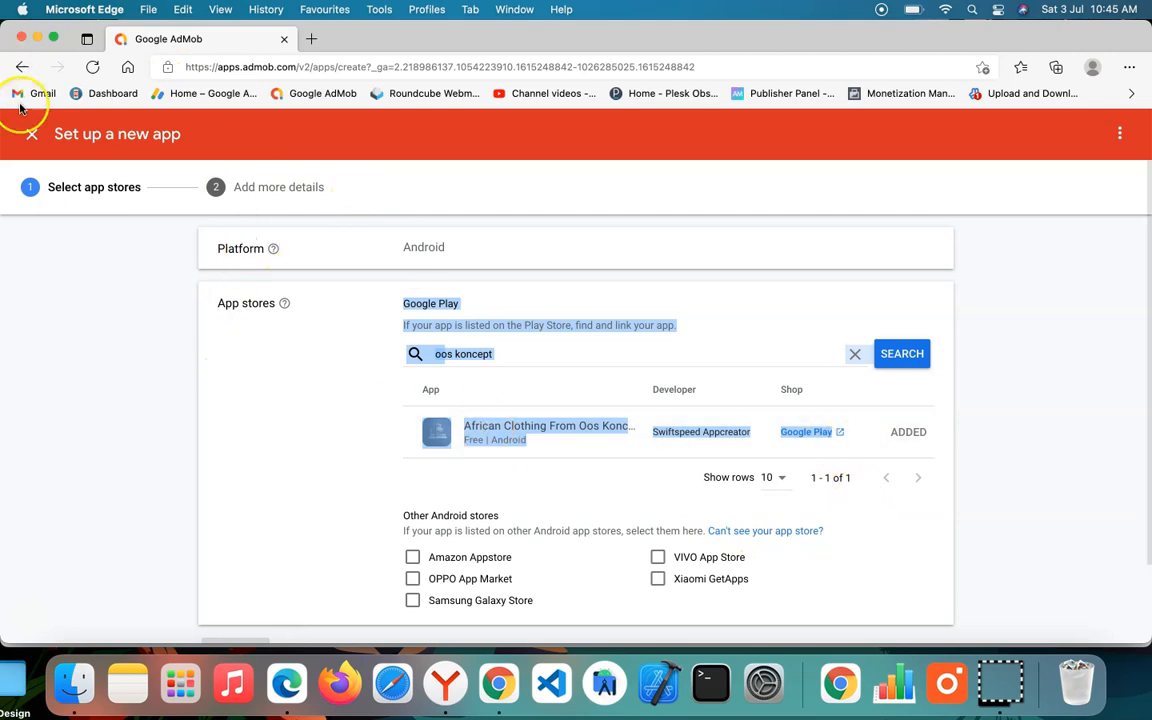
{"action": "left_click", "coordinate": [32, 133]}
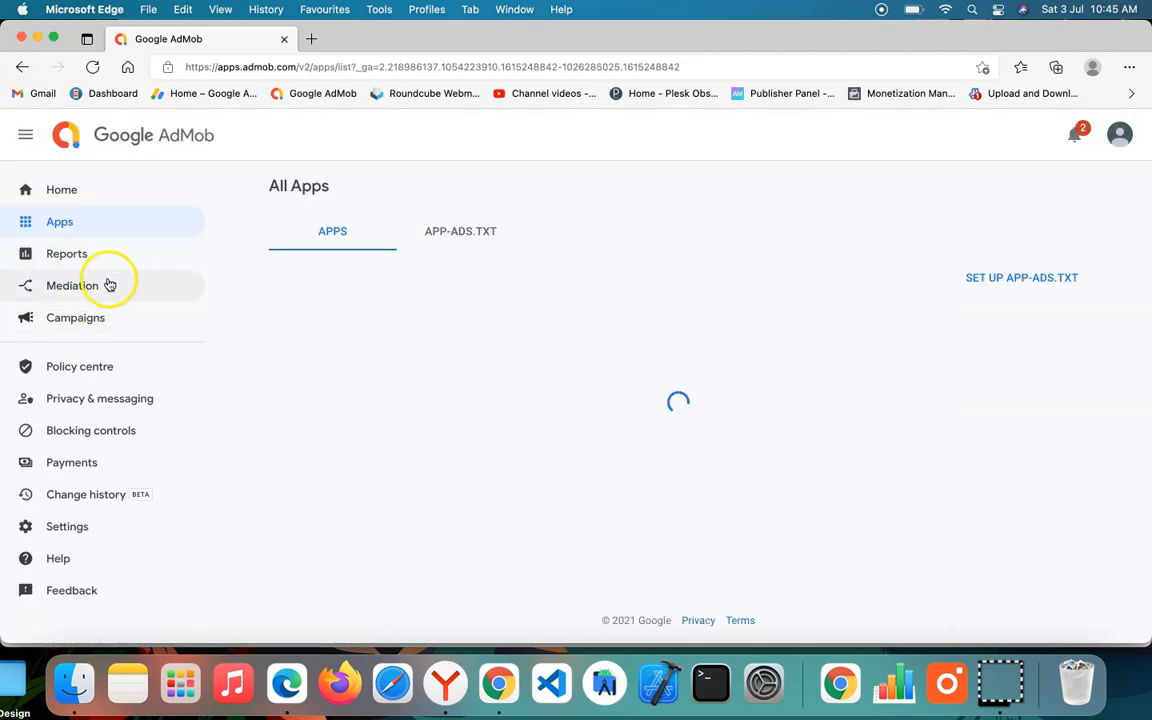
Step: Open the ad units of the Android app African Clothing From Oos Koncept
{"action": "left_click", "coordinate": [98, 296]}
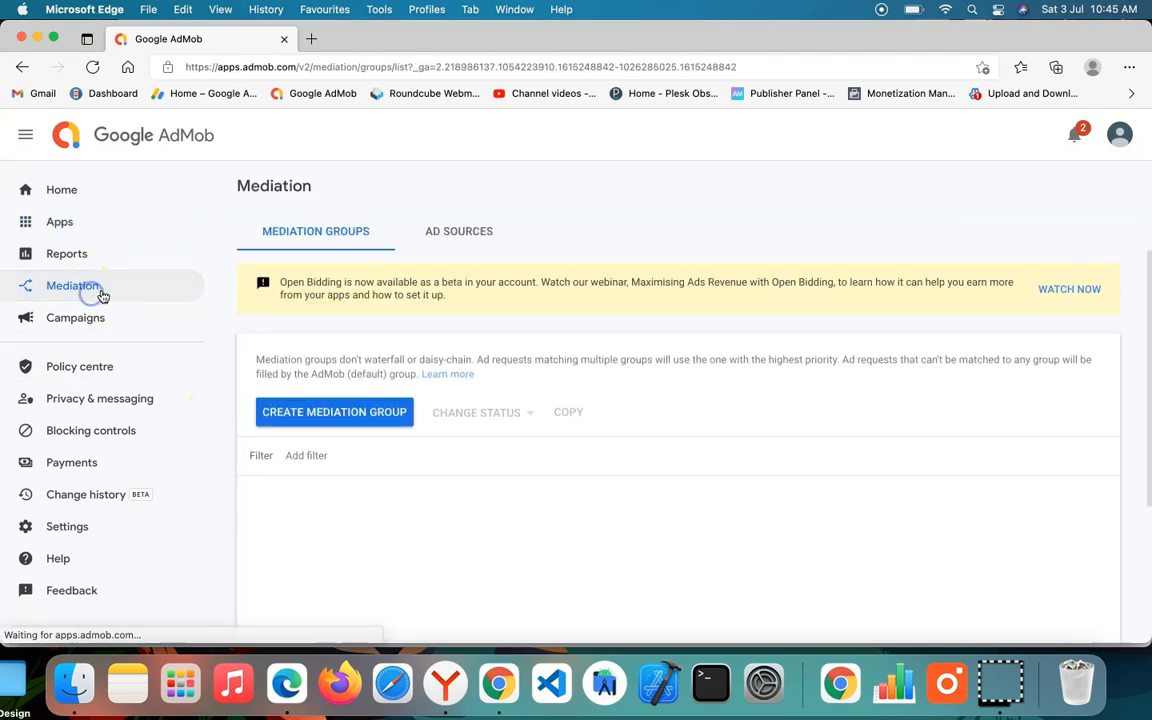
{"action": "left_click", "coordinate": [90, 222]}
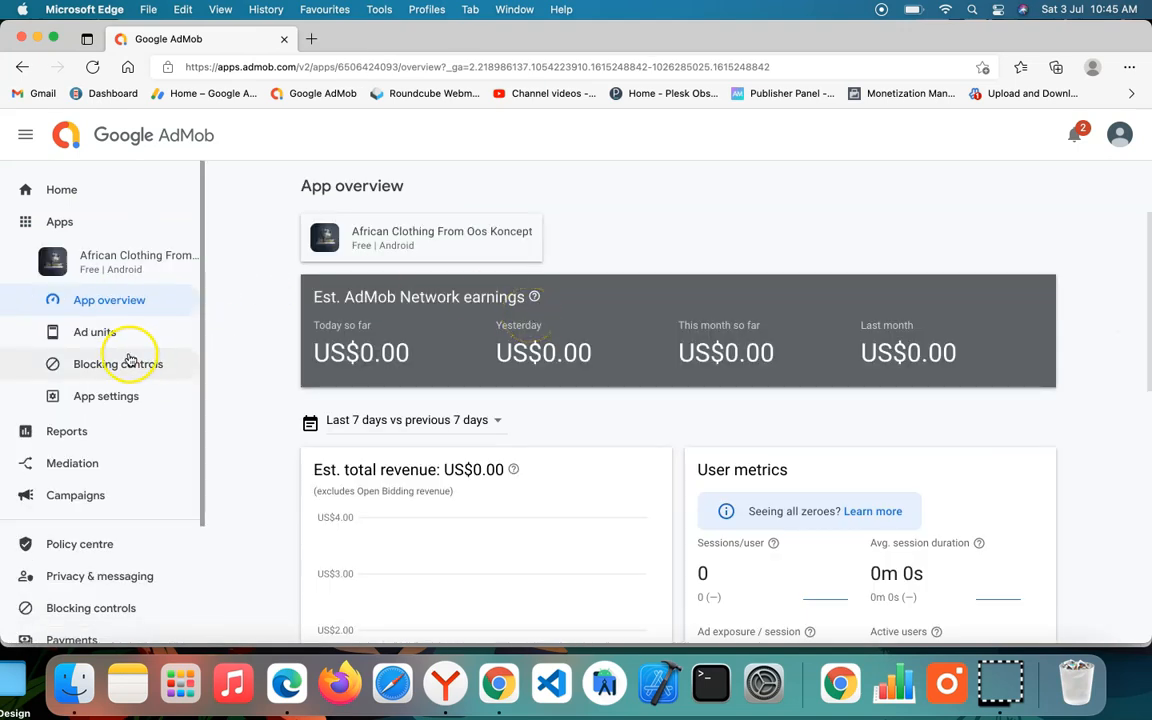
{"action": "left_click", "coordinate": [95, 331]}
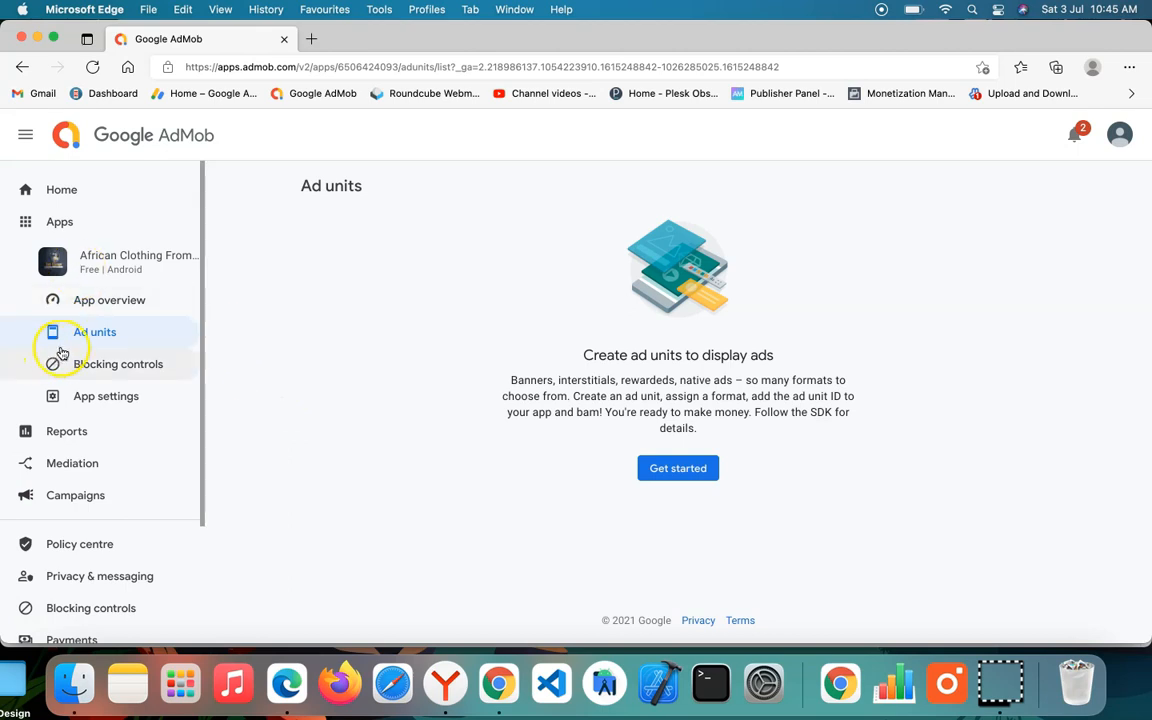
Step: Create a Banner ad unit named "OOS banner" for the app
{"action": "left_click", "coordinate": [677, 476]}
{"action": "scroll", "coordinate": [251, 452], "scroll_direction": "down", "scroll_amount": 5}
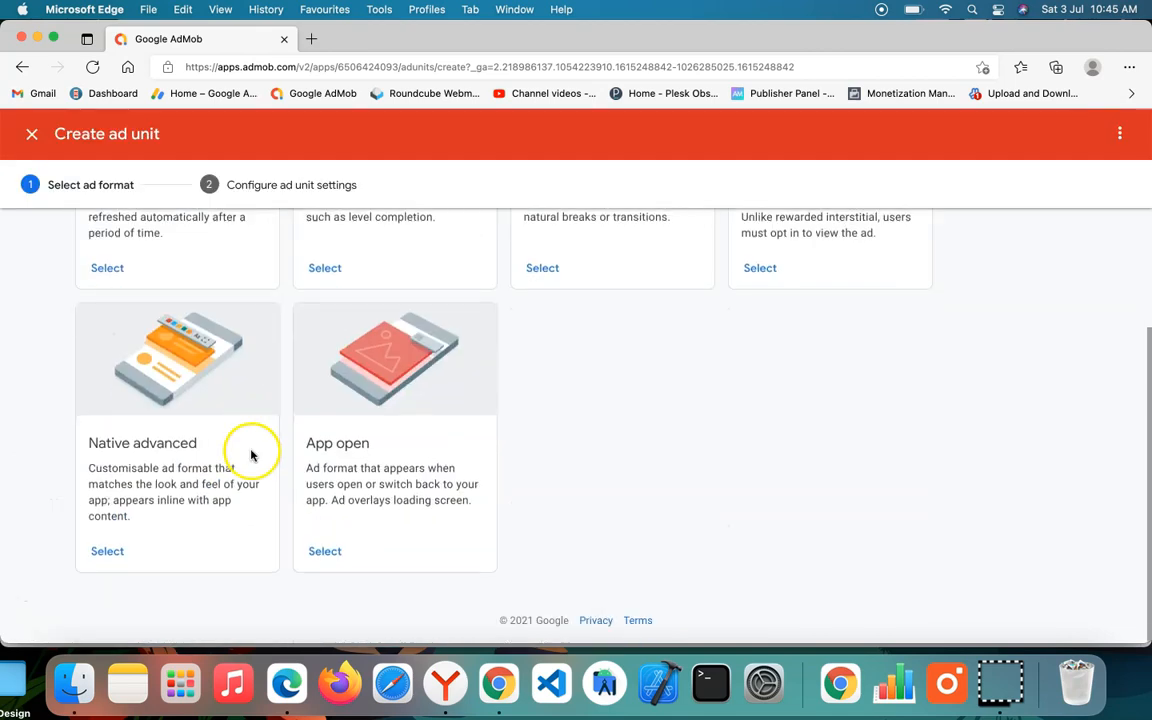
{"action": "scroll", "coordinate": [251, 452], "scroll_direction": "up", "scroll_amount": 4}
{"action": "left_click", "coordinate": [117, 404]}
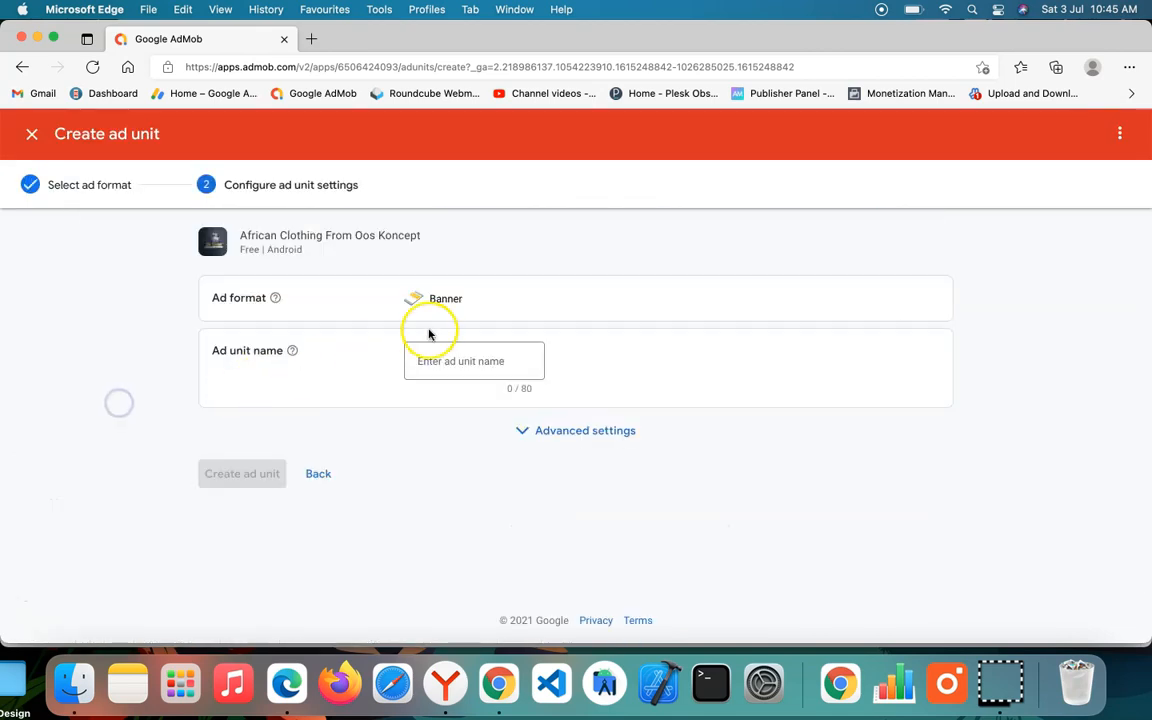
{"action": "left_click", "coordinate": [475, 361]}
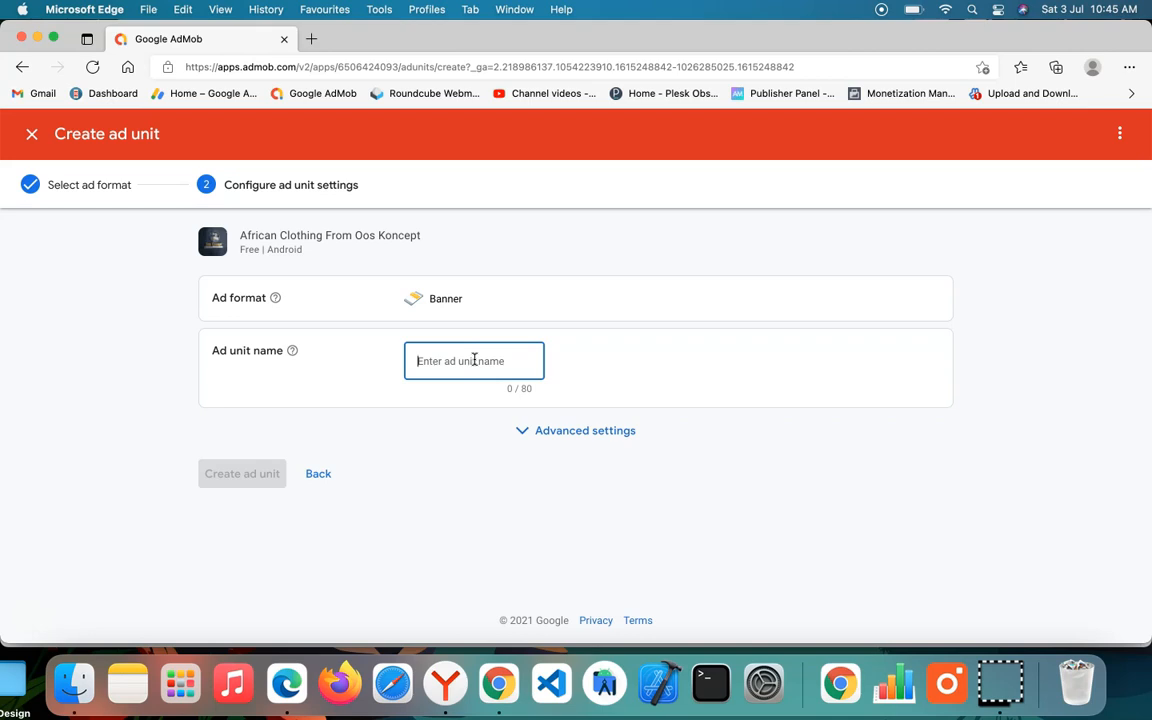
{"action": "type", "text": "oo"}
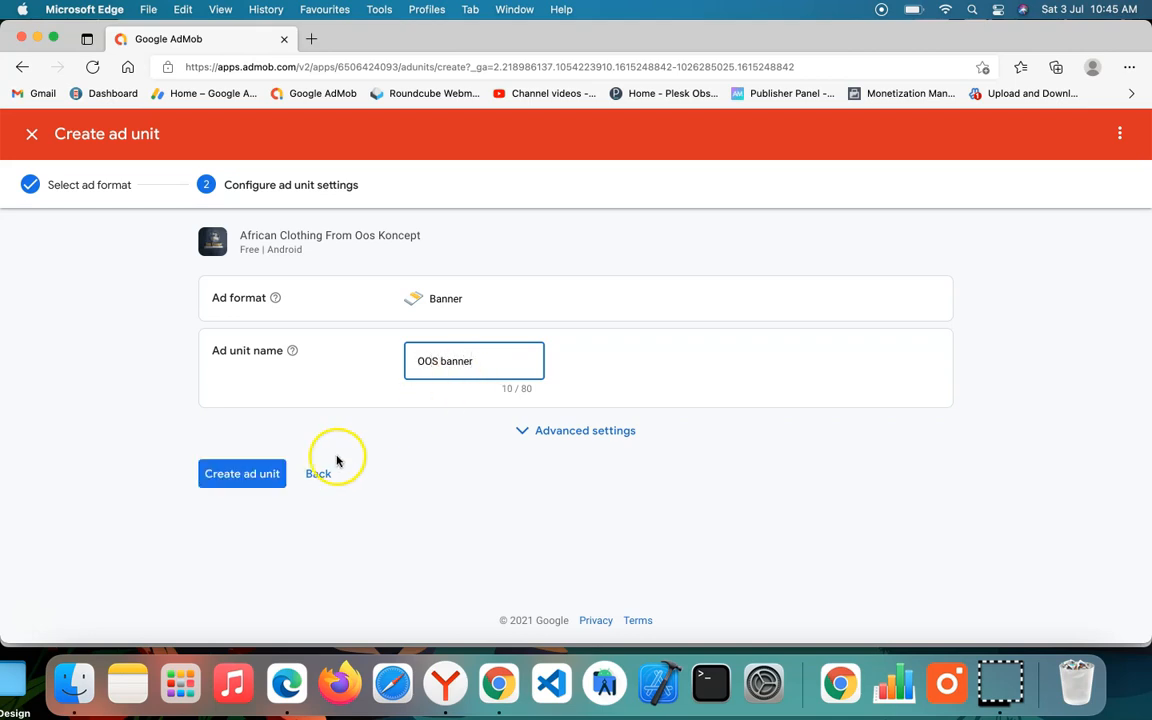
{"action": "left_click", "coordinate": [250, 474]}
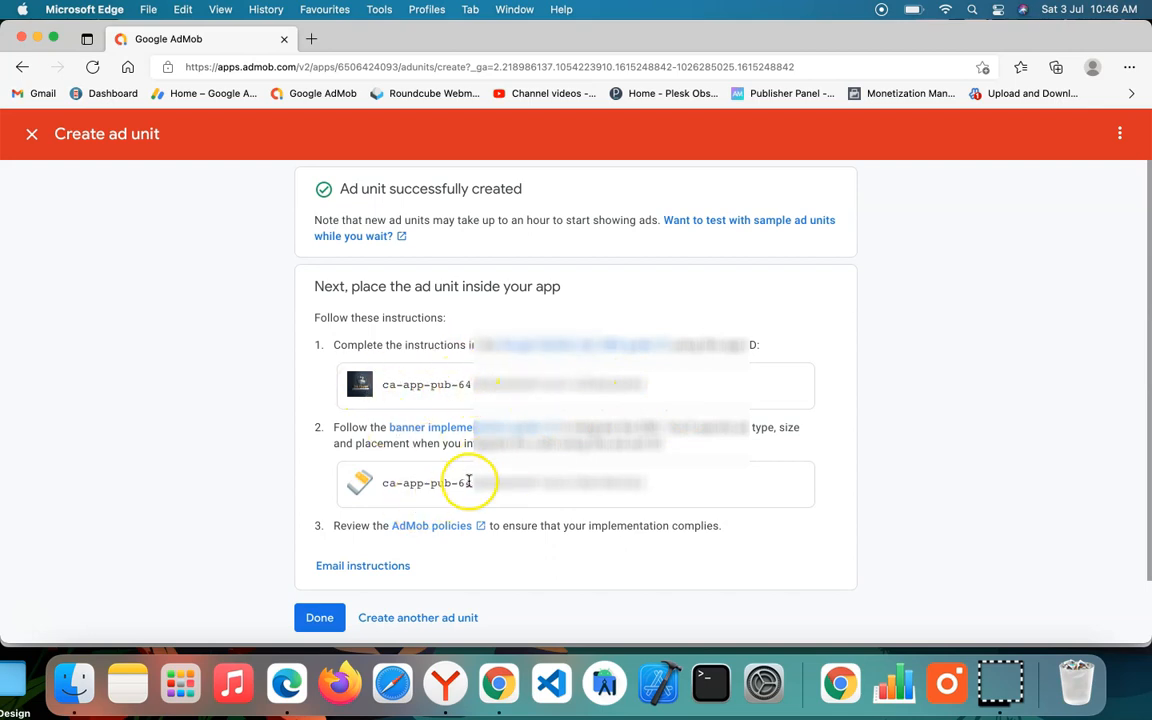
Step: Copy the AdMob app ID from the first instruction for the new ad unit
{"action": "triple_click", "coordinate": [477, 384]}
{"action": "right_click", "coordinate": [477, 384]}
{"action": "left_click", "coordinate": [478, 384]}
{"action": "left_click", "coordinate": [396, 397]}
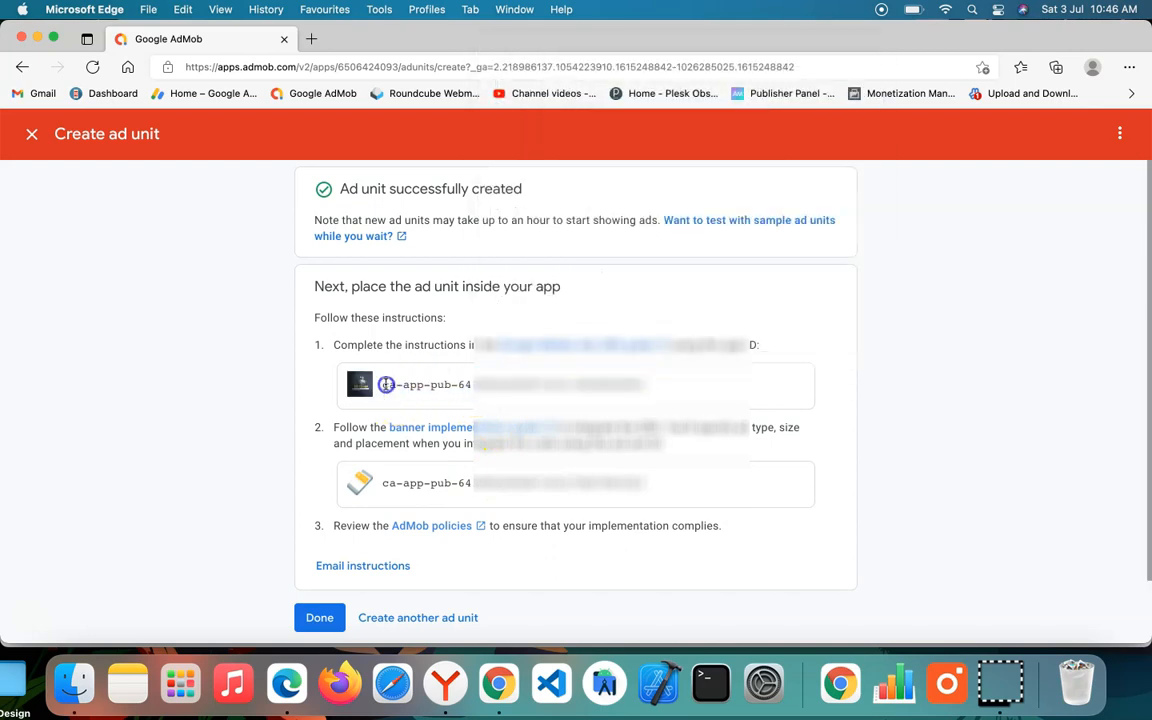
{"action": "left_click_drag", "start_coordinate": [384, 384], "coordinate": [641, 389]}
{"action": "right_click", "coordinate": [604, 382]}
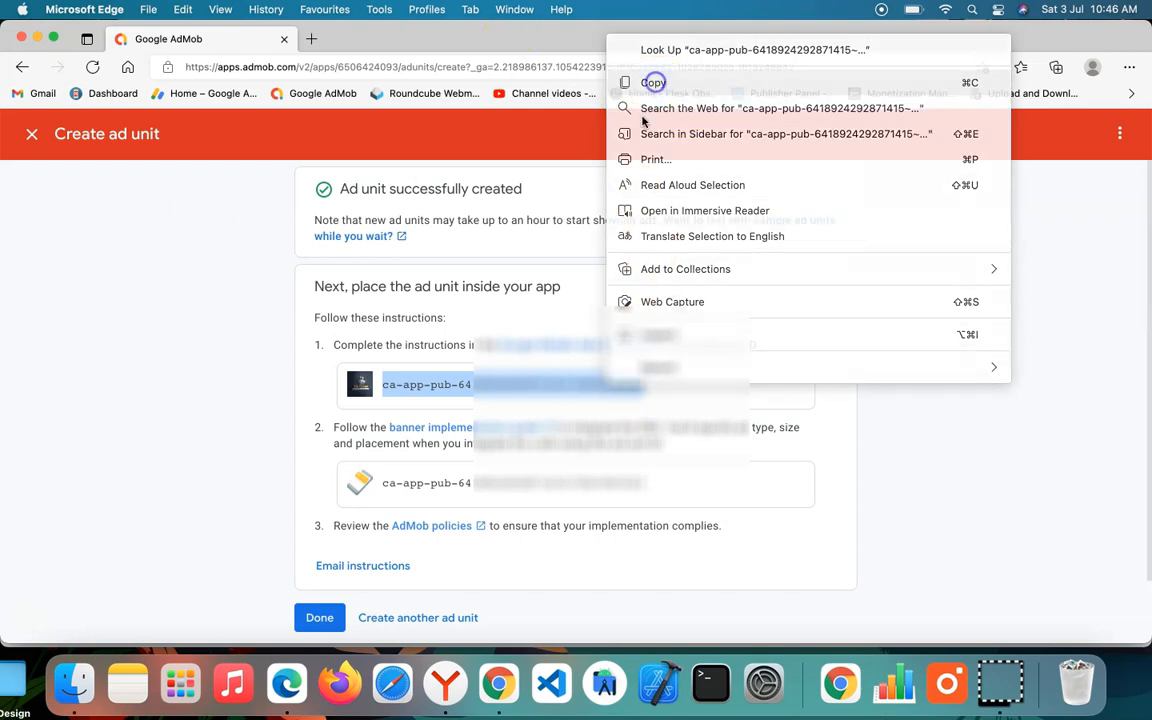
{"action": "left_click", "coordinate": [655, 82]}
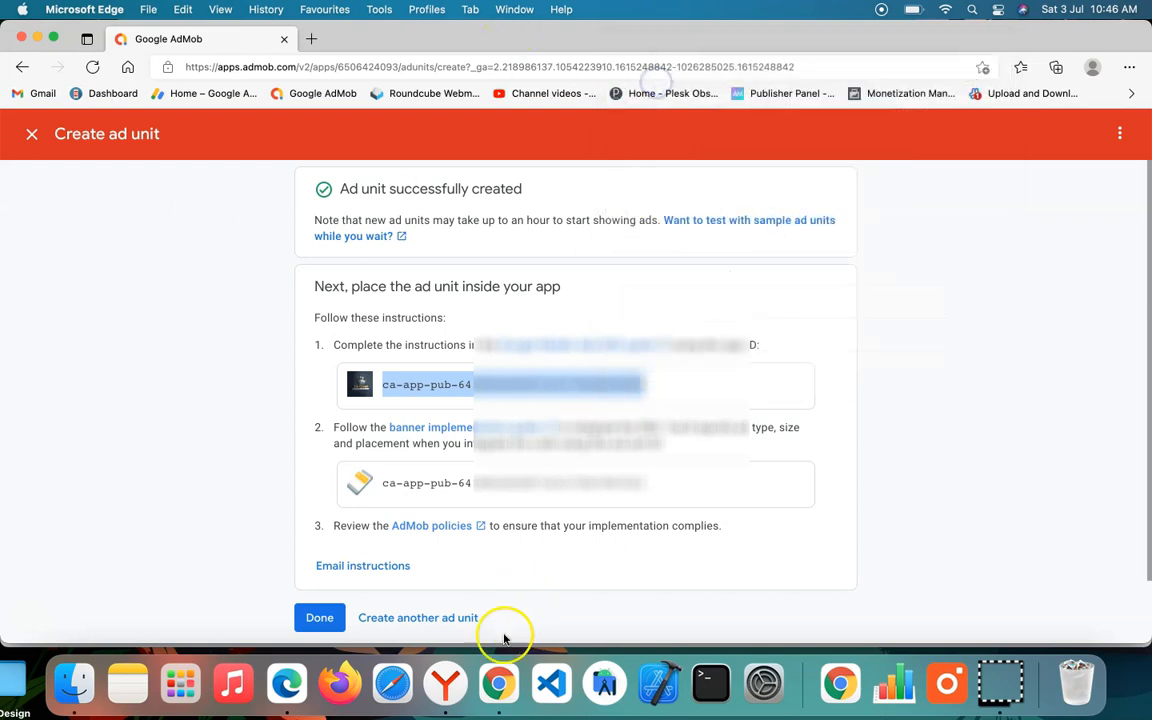
Step: Switch to the Swiftspeed dashboard in Yandex and paste the copied ID as the Android App ID
{"action": "left_click", "coordinate": [446, 683]}
{"action": "left_click", "coordinate": [633, 381]}
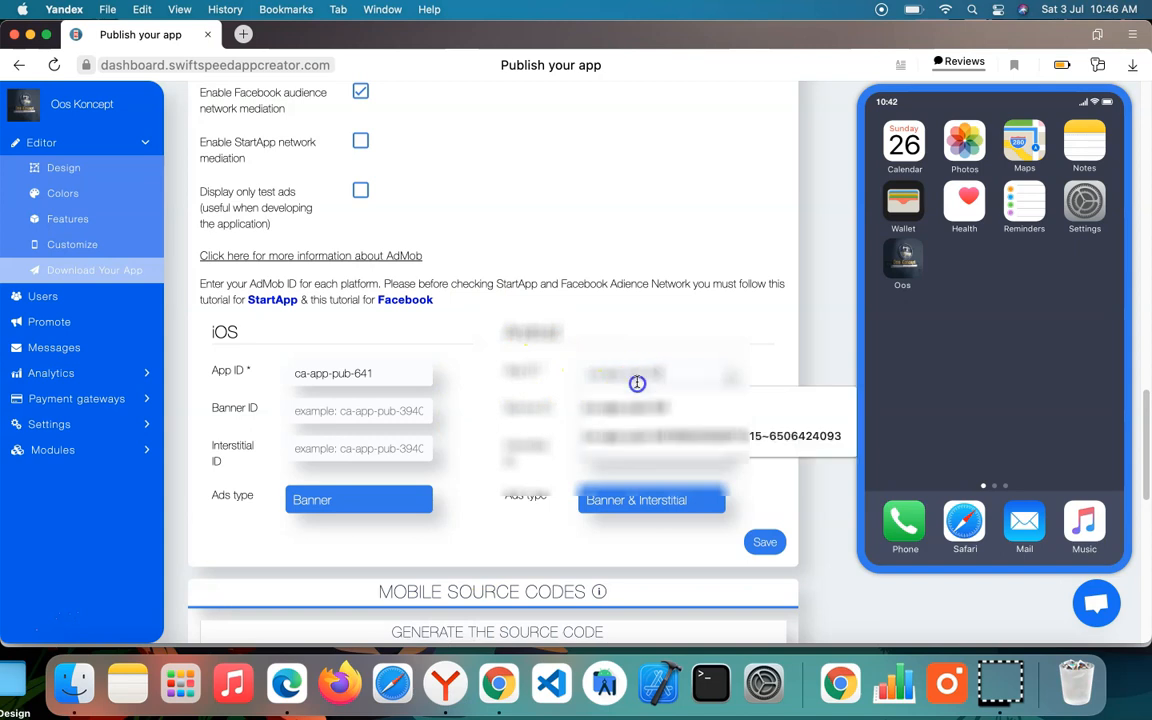
{"action": "key", "text": "super+v"}
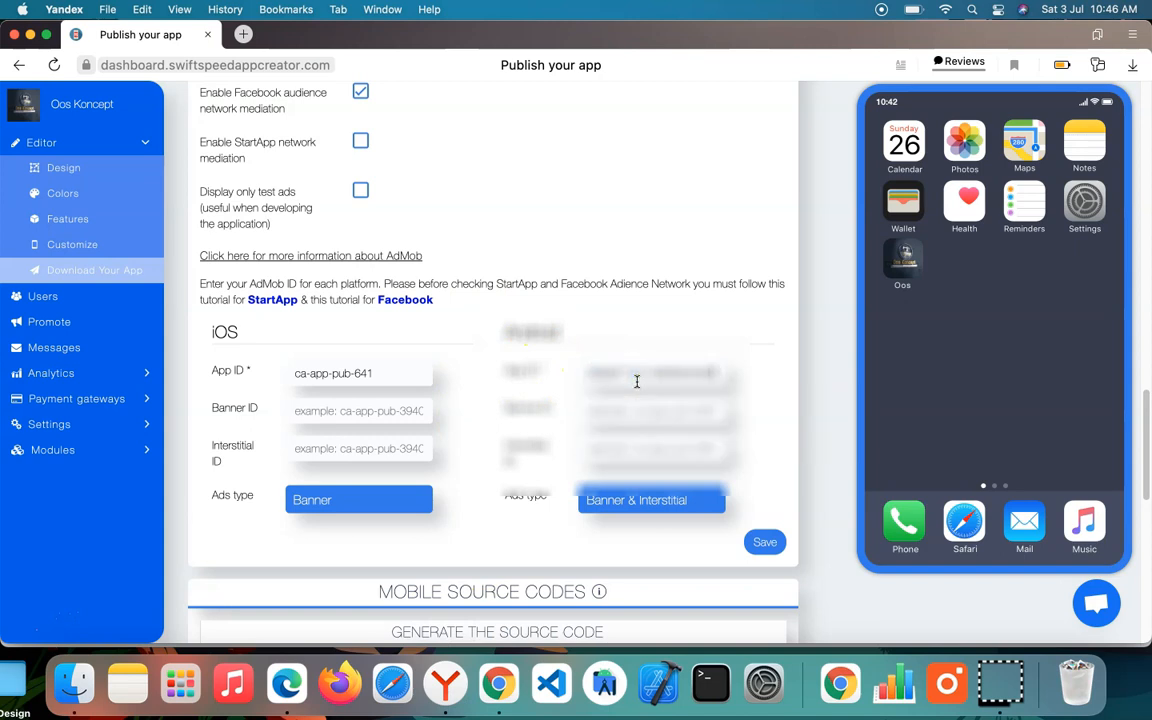
Step: Switch to AdMob in Microsoft Edge and copy the banner ad unit ID from the second instruction
{"action": "left_click", "coordinate": [310, 698]}
{"action": "left_click_drag", "start_coordinate": [384, 481], "coordinate": [698, 485]}
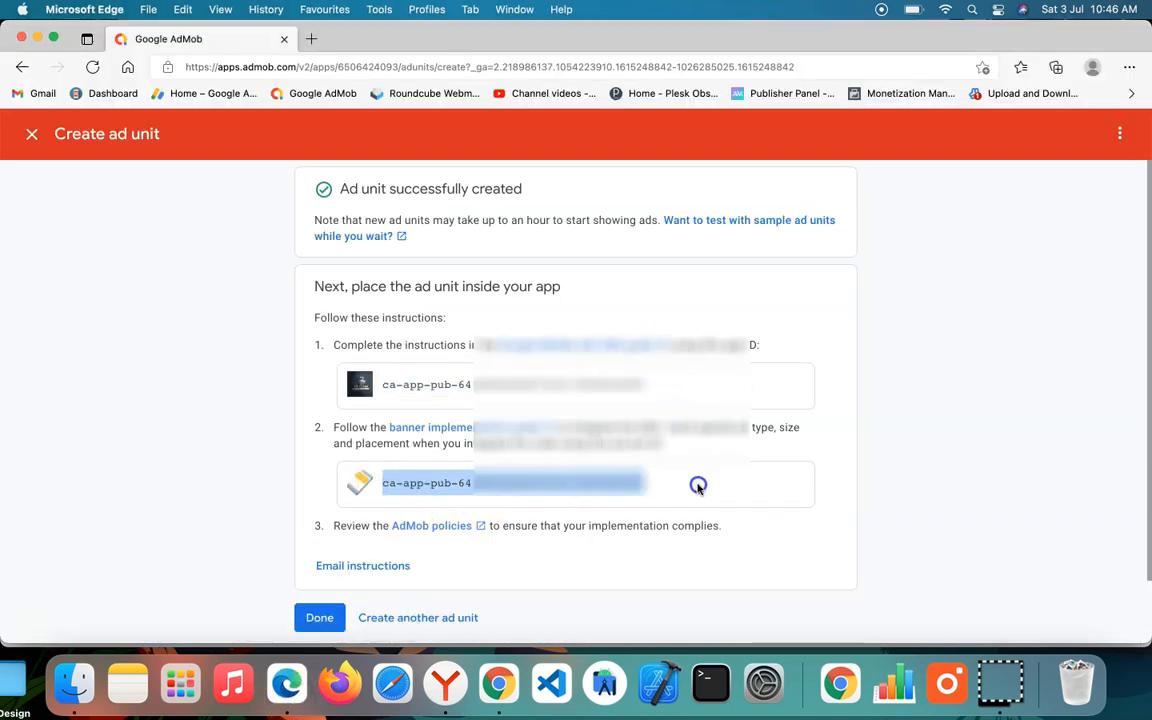
{"action": "right_click", "coordinate": [555, 480]}
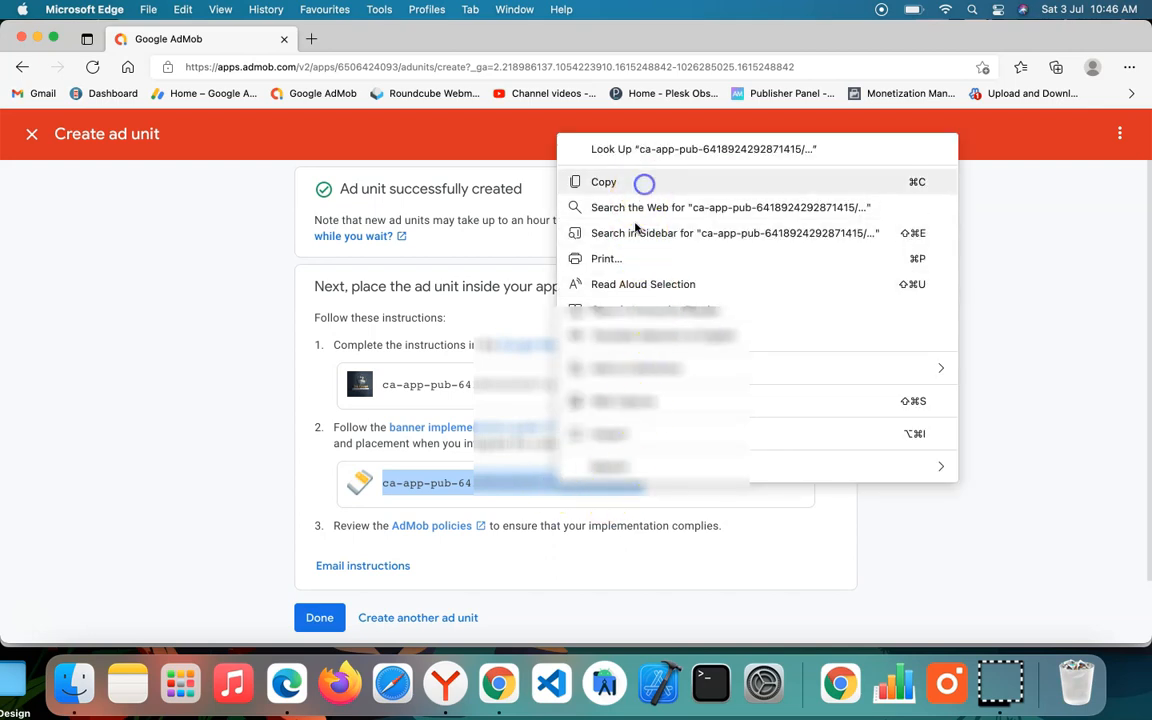
{"action": "left_click", "coordinate": [644, 184]}
Step: Switch to the Swiftspeed dashboard in Yandex and paste the copied ID as the Android Banner ID
{"action": "left_click", "coordinate": [446, 683]}
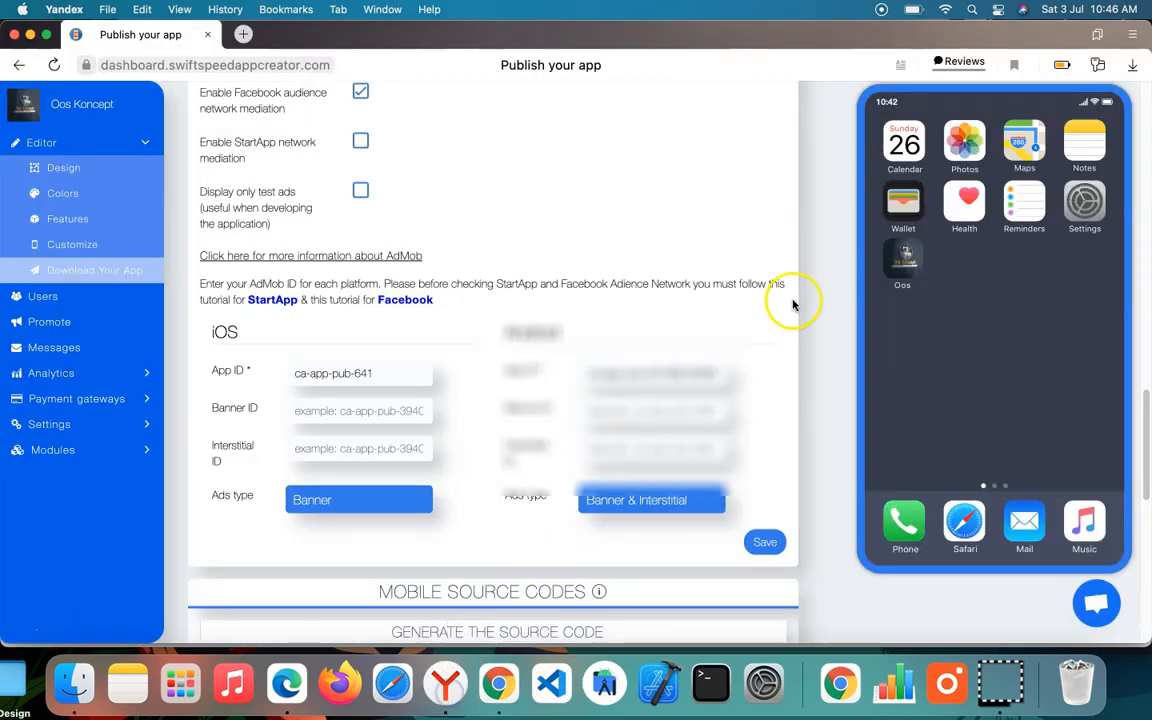
{"action": "left_click", "coordinate": [592, 410]}
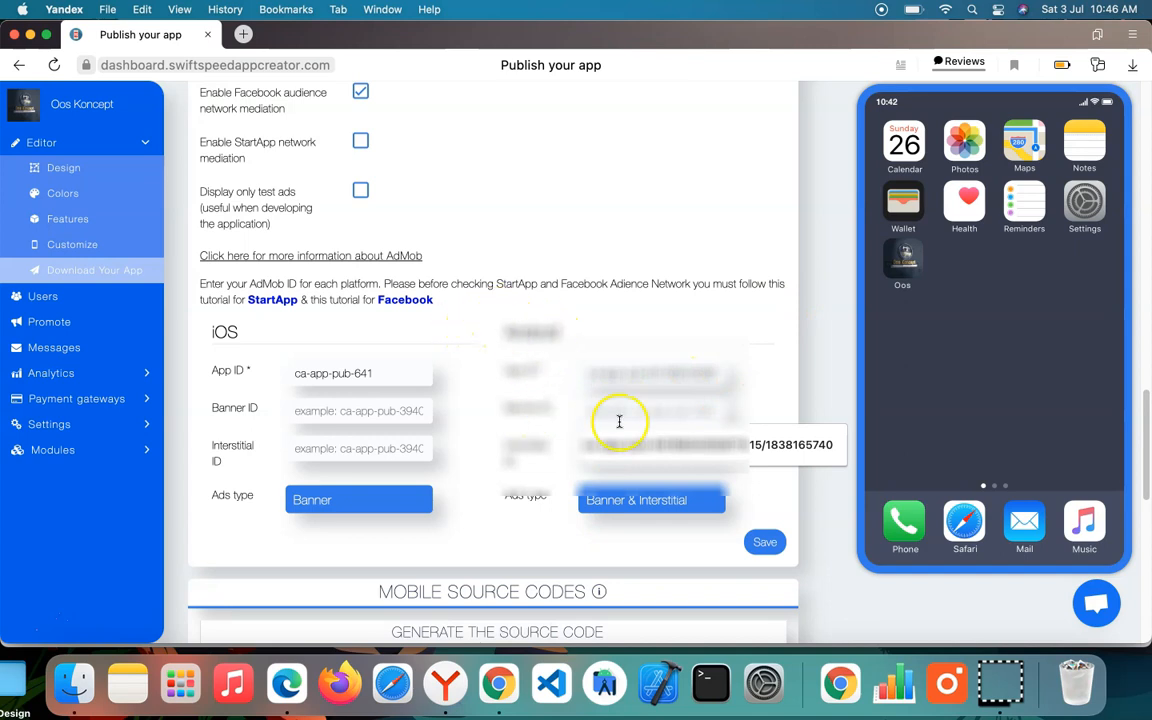
{"action": "key", "text": "super+v"}
{"action": "left_click", "coordinate": [542, 451]}
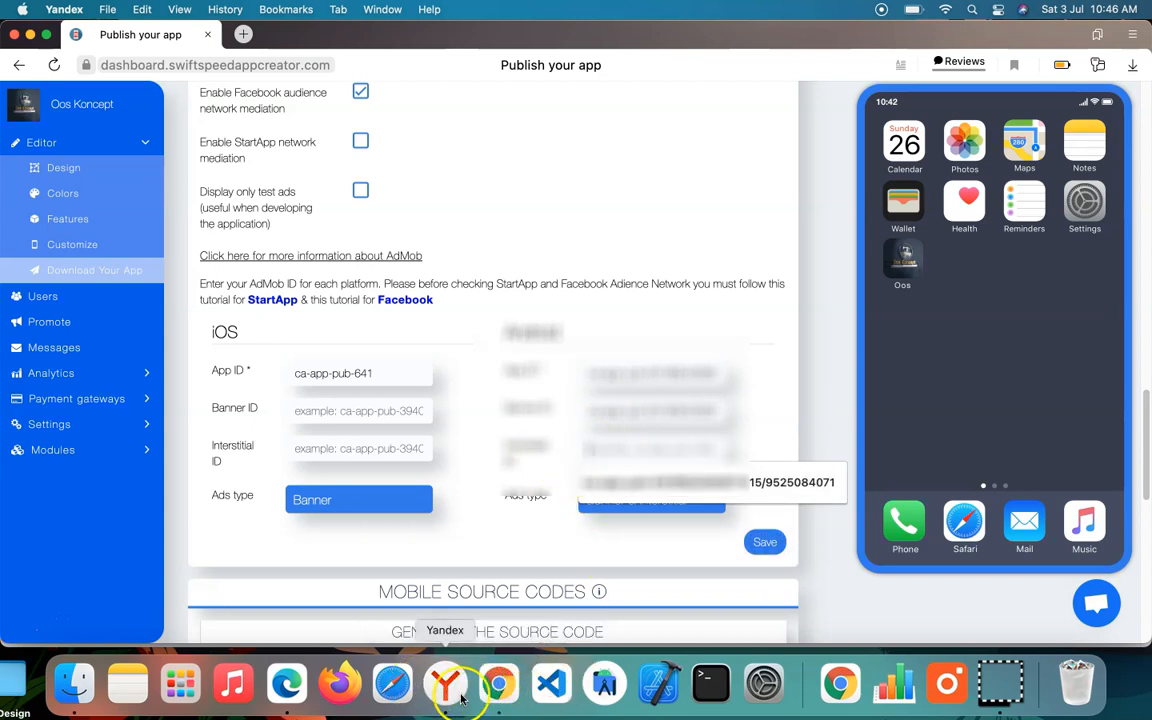
Step: Switch to AdMob in Microsoft Edge and create another ad unit in Interstitial format, named "oos Interstitial"
{"action": "left_click", "coordinate": [288, 685]}
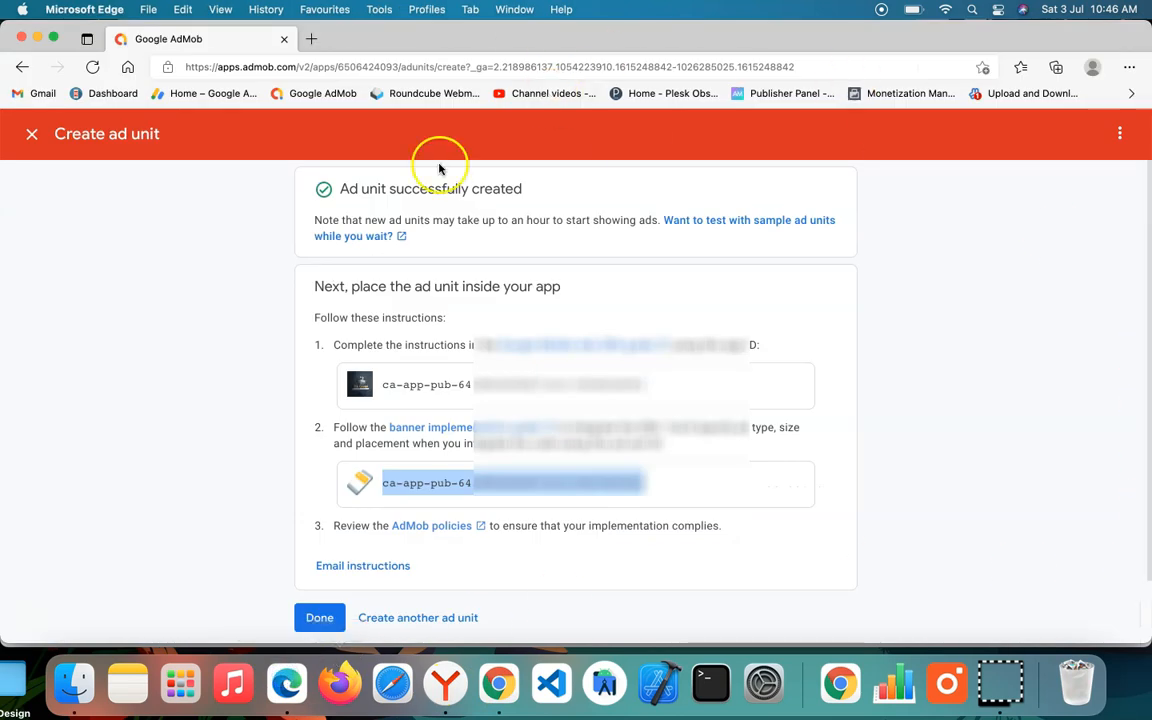
{"action": "scroll", "coordinate": [518, 353], "scroll_direction": "down", "scroll_amount": 3}
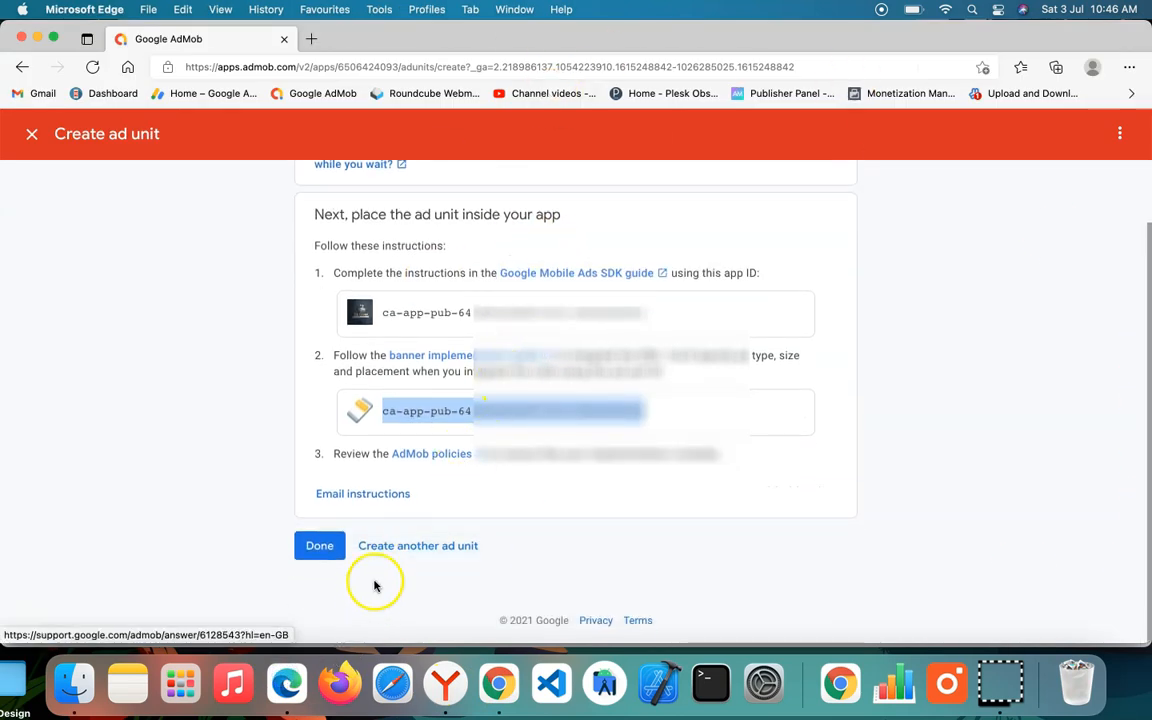
{"action": "left_click", "coordinate": [410, 547]}
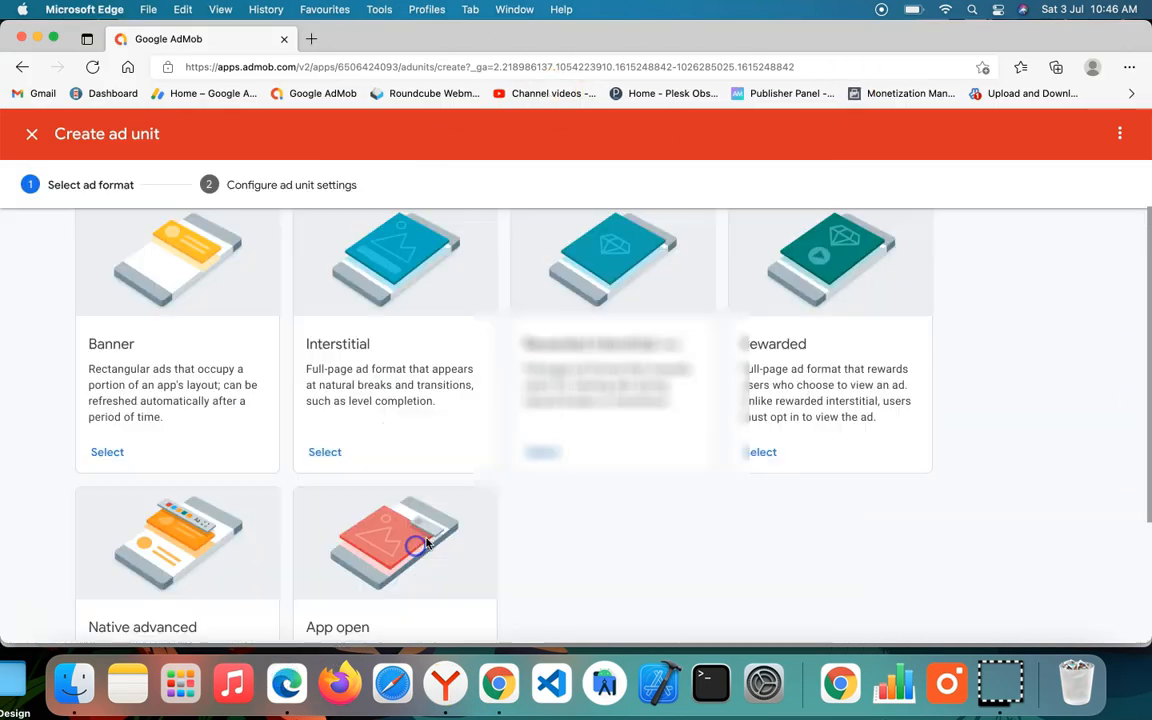
{"action": "left_click", "coordinate": [316, 455]}
{"action": "left_click", "coordinate": [467, 366]}
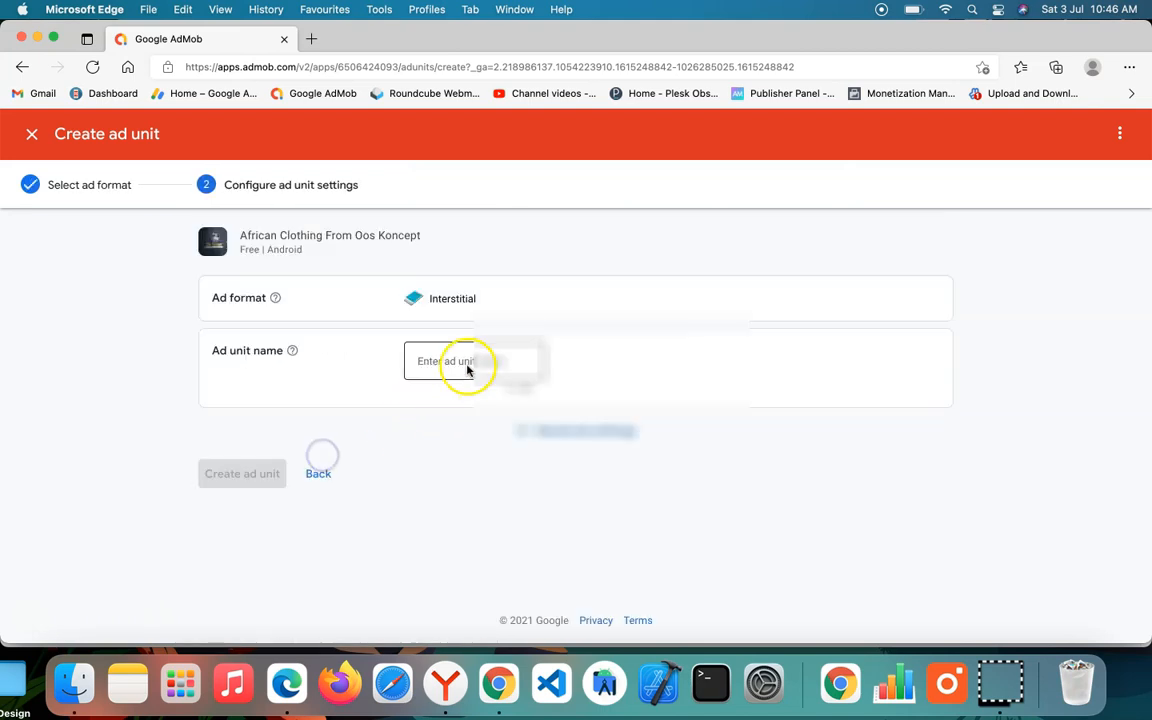
{"action": "type", "text": "oos Interstiti"}
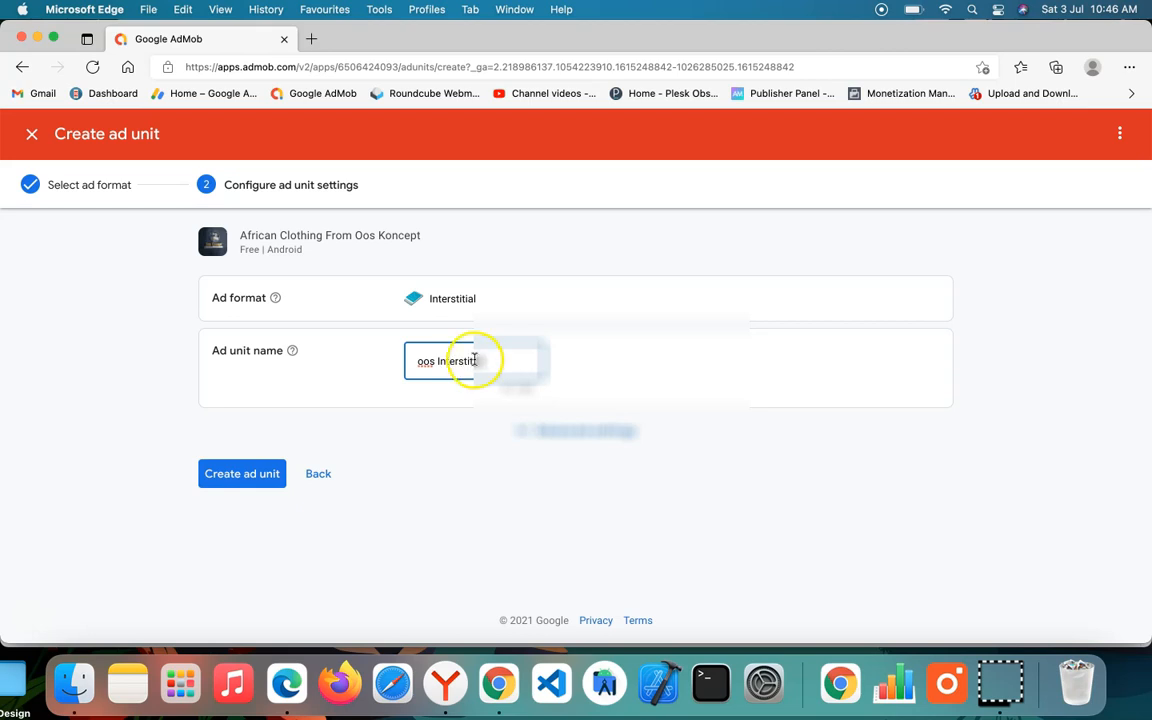
{"action": "left_click", "coordinate": [235, 474]}
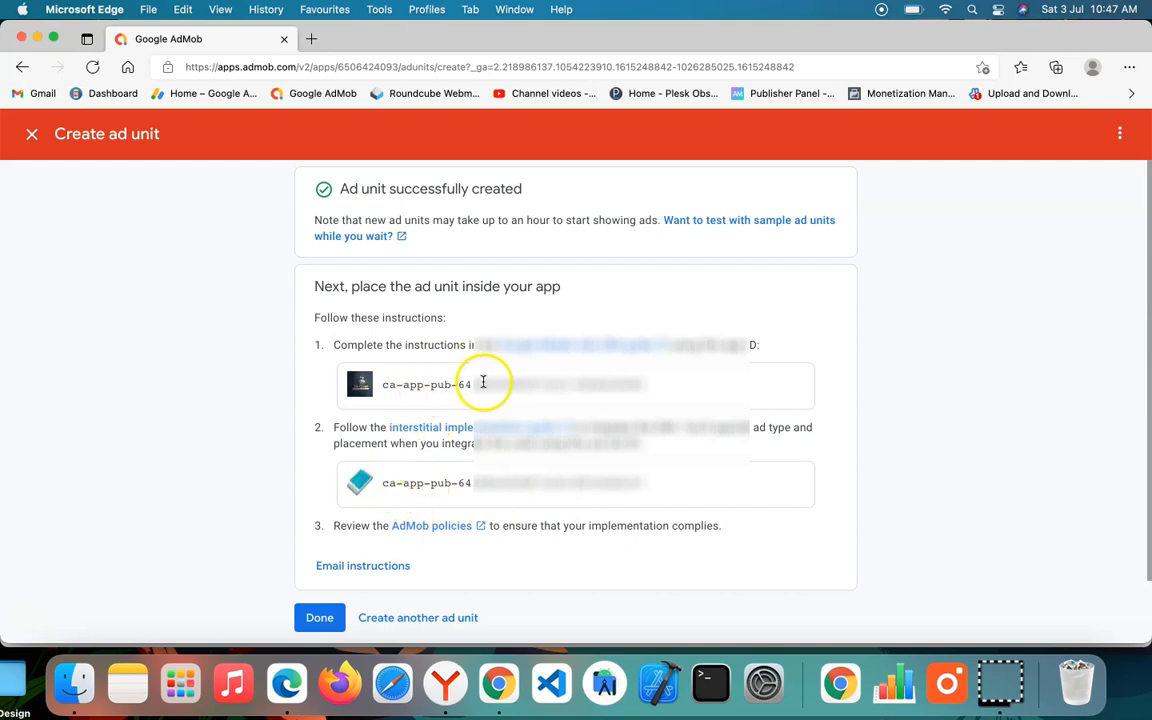
Step: Copy the interstitial ad unit ID from the second instruction for the new ad unit
{"action": "left_click_drag", "start_coordinate": [383, 483], "coordinate": [586, 483]}
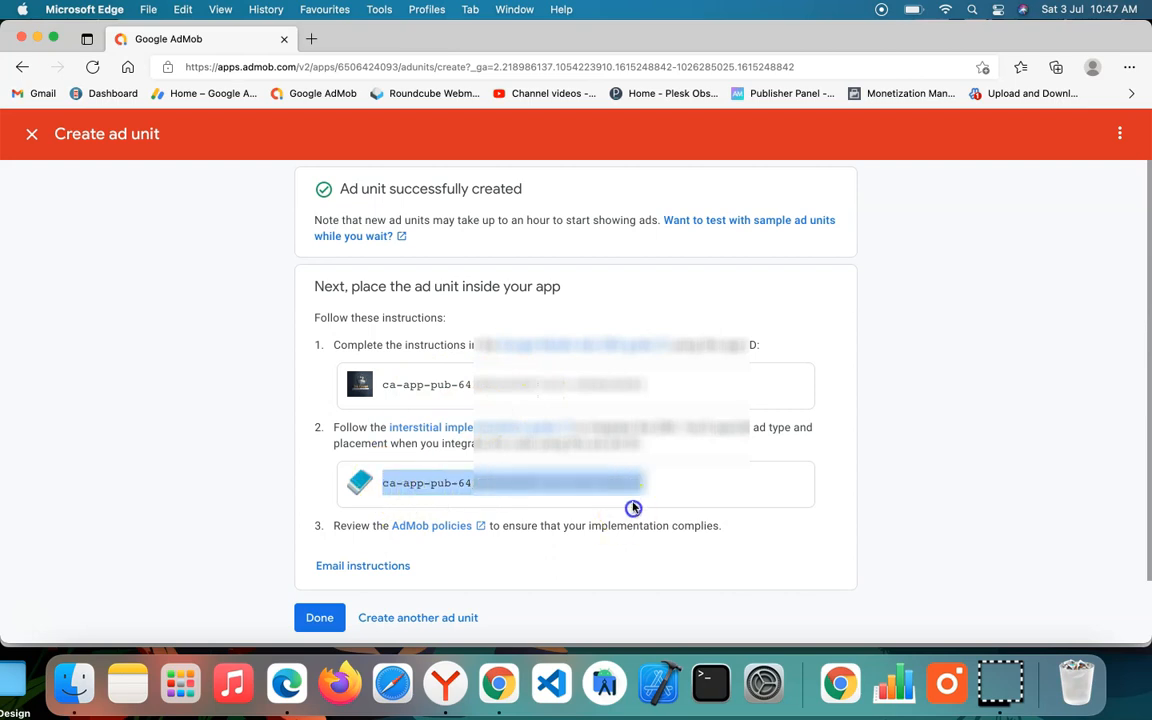
{"action": "right_click", "coordinate": [586, 483]}
{"action": "left_click", "coordinate": [680, 179]}
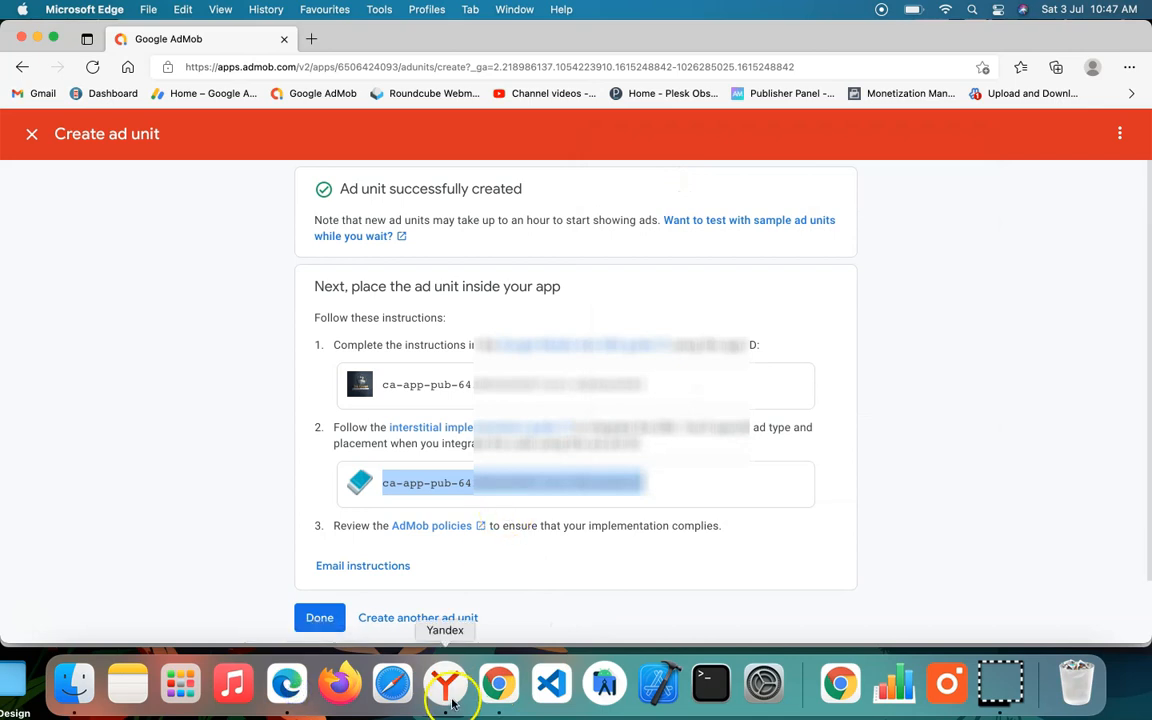
Step: Switch to Yandex, enter the copied ID as the Android Interstitial ID, and save the monetization settings with ads type Banner & Interstitial
{"action": "left_click", "coordinate": [446, 684]}
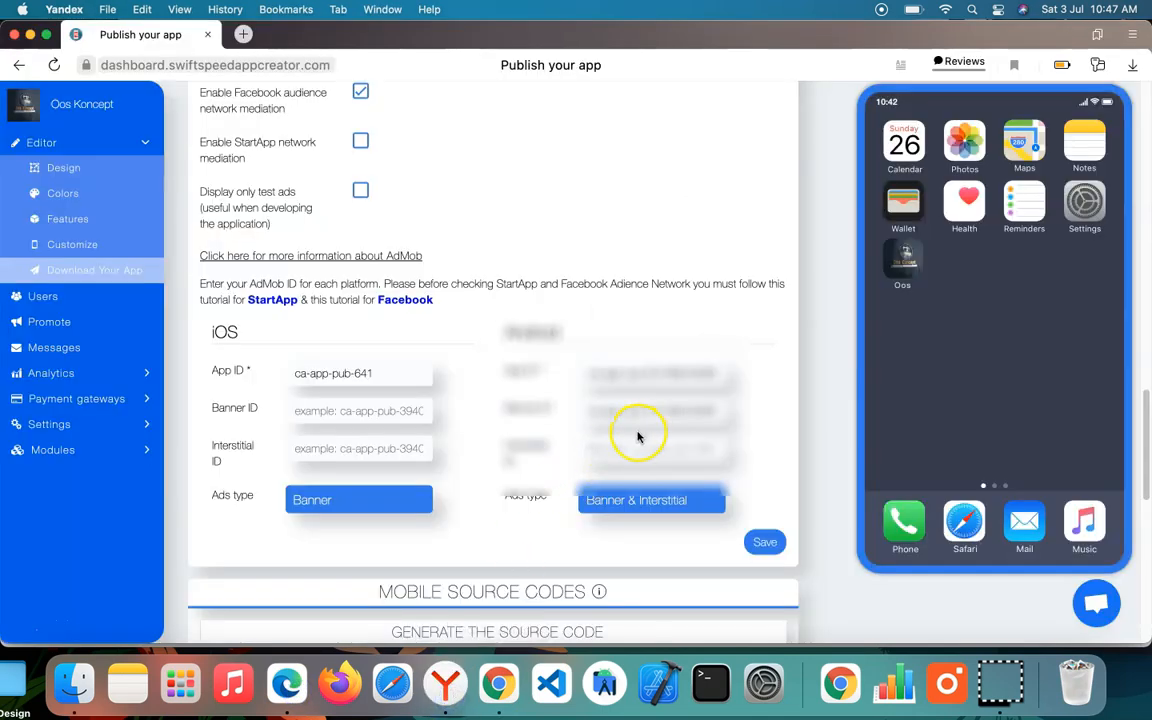
{"action": "left_click", "coordinate": [620, 503]}
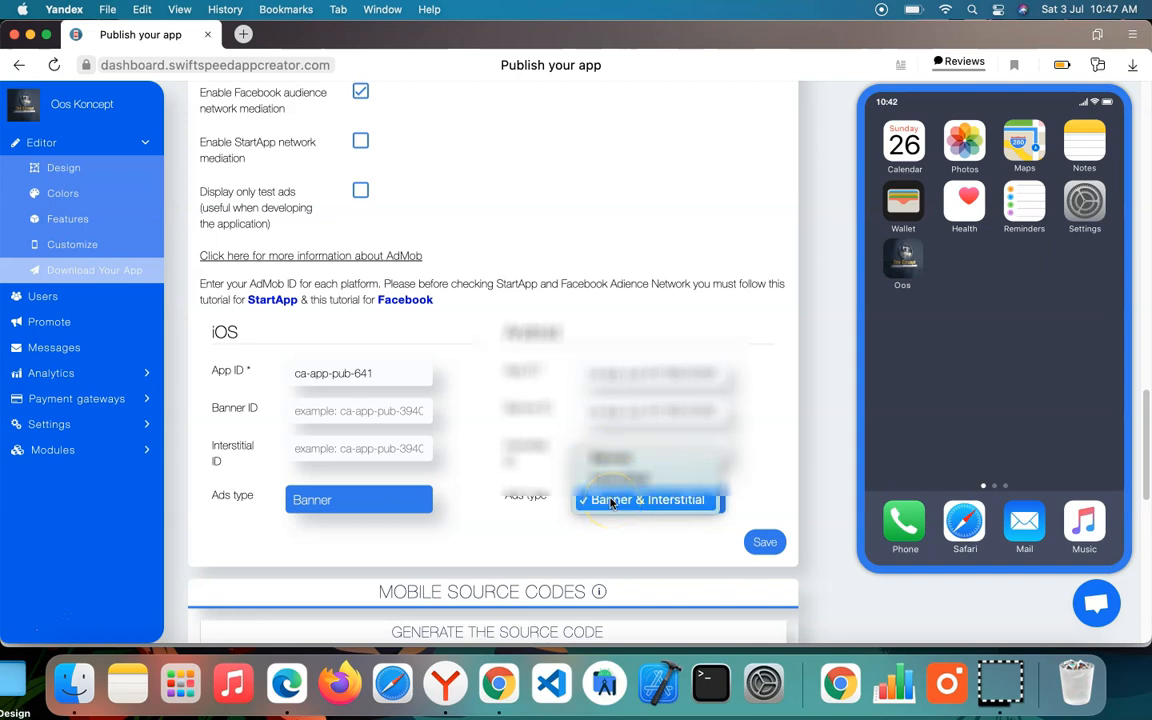
{"action": "left_click", "coordinate": [653, 501]}
{"action": "left_click", "coordinate": [786, 552]}
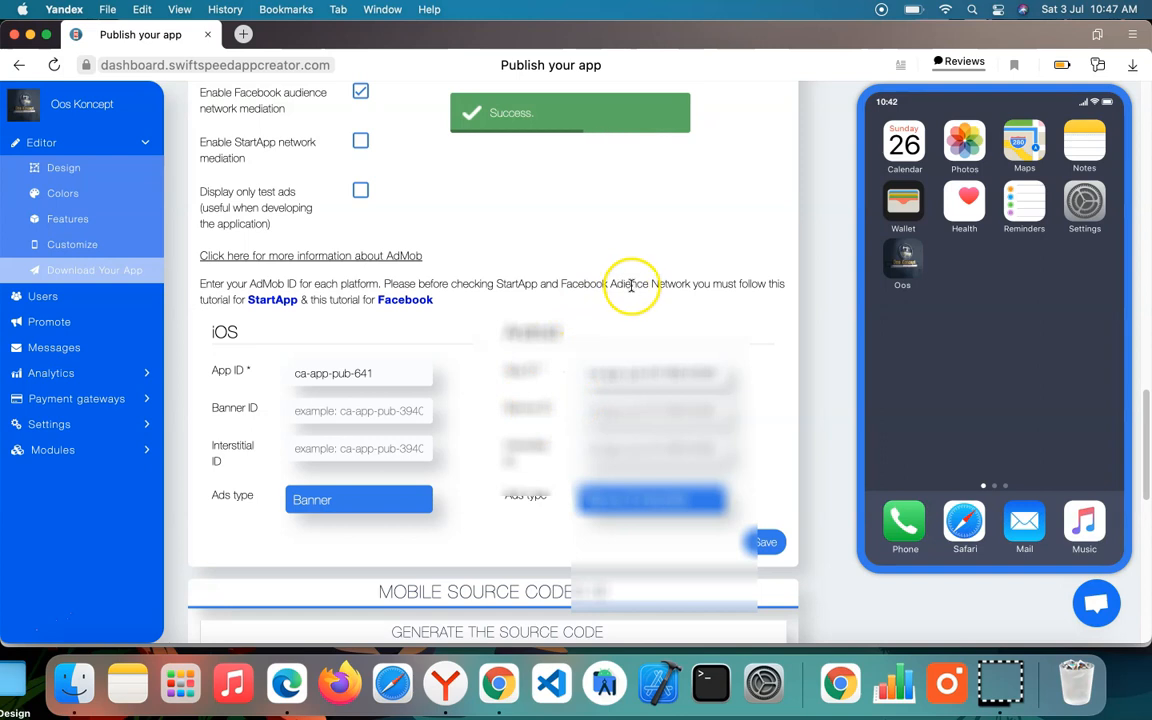
{"action": "scroll", "coordinate": [458, 249], "scroll_direction": "up", "scroll_amount": 3}
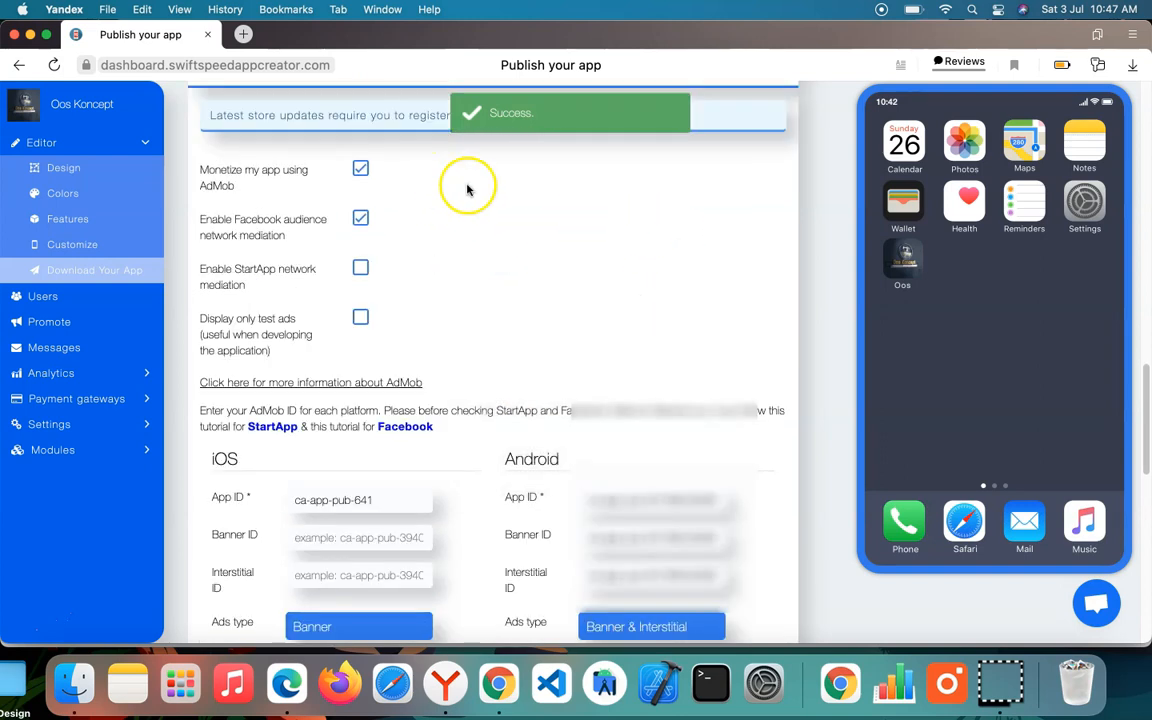
{"action": "scroll", "coordinate": [575, 318], "scroll_direction": "down", "scroll_amount": 1}
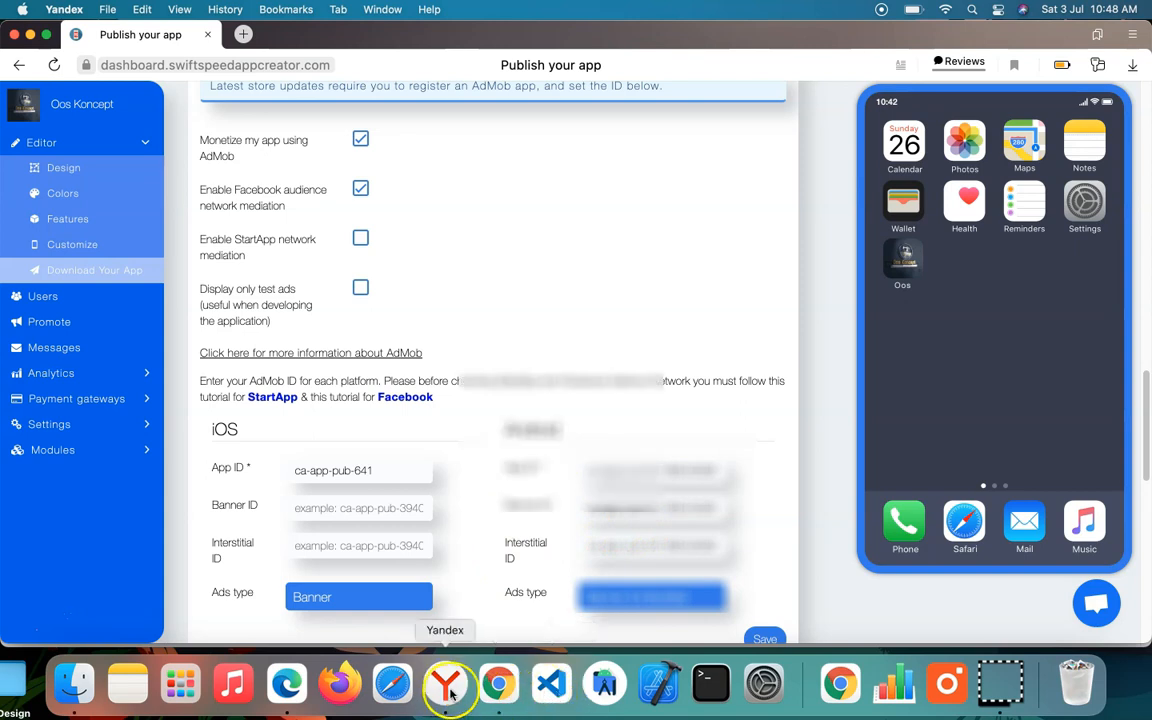
Step: Switch to AdMob in Microsoft Edge, finish the ad unit creation and start a new mediation group
{"action": "left_click", "coordinate": [288, 685]}
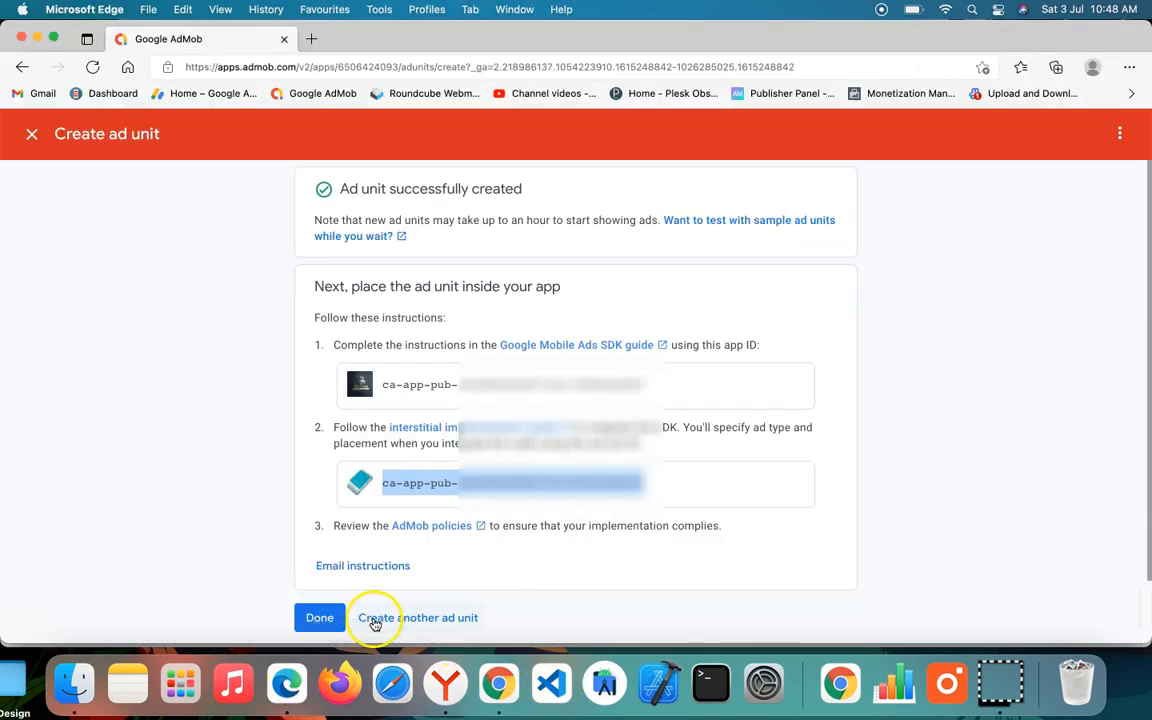
{"action": "left_click", "coordinate": [319, 617]}
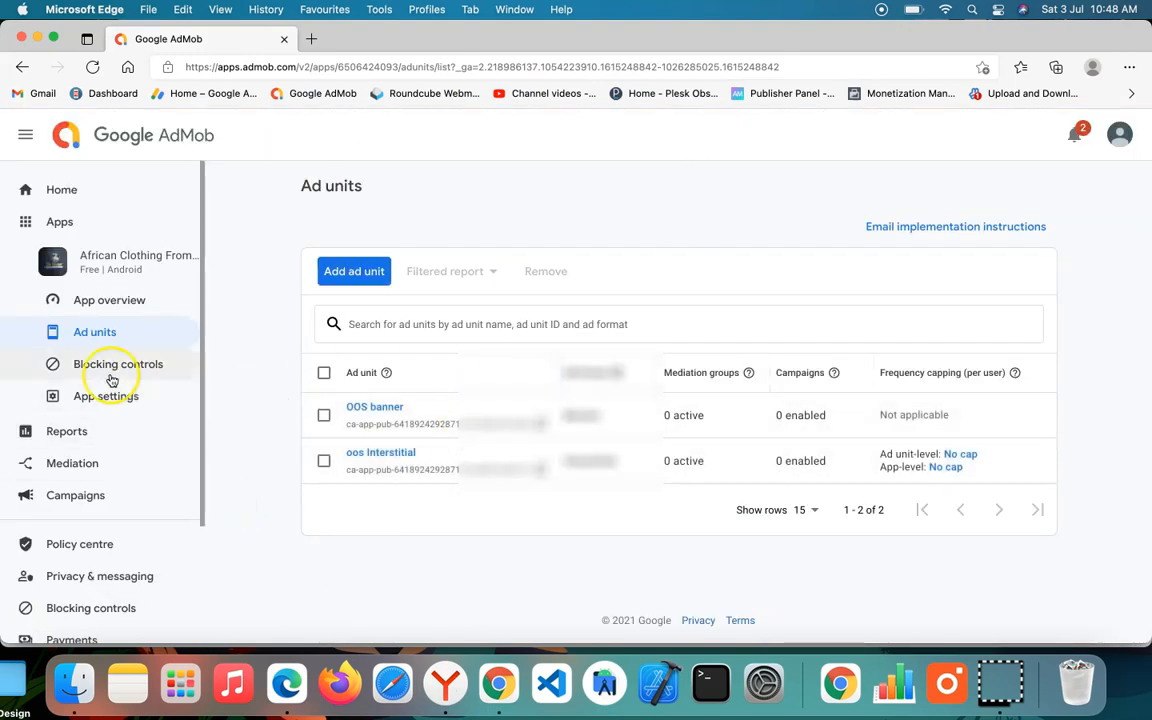
{"action": "left_click", "coordinate": [71, 464]}
{"action": "left_click", "coordinate": [357, 410]}
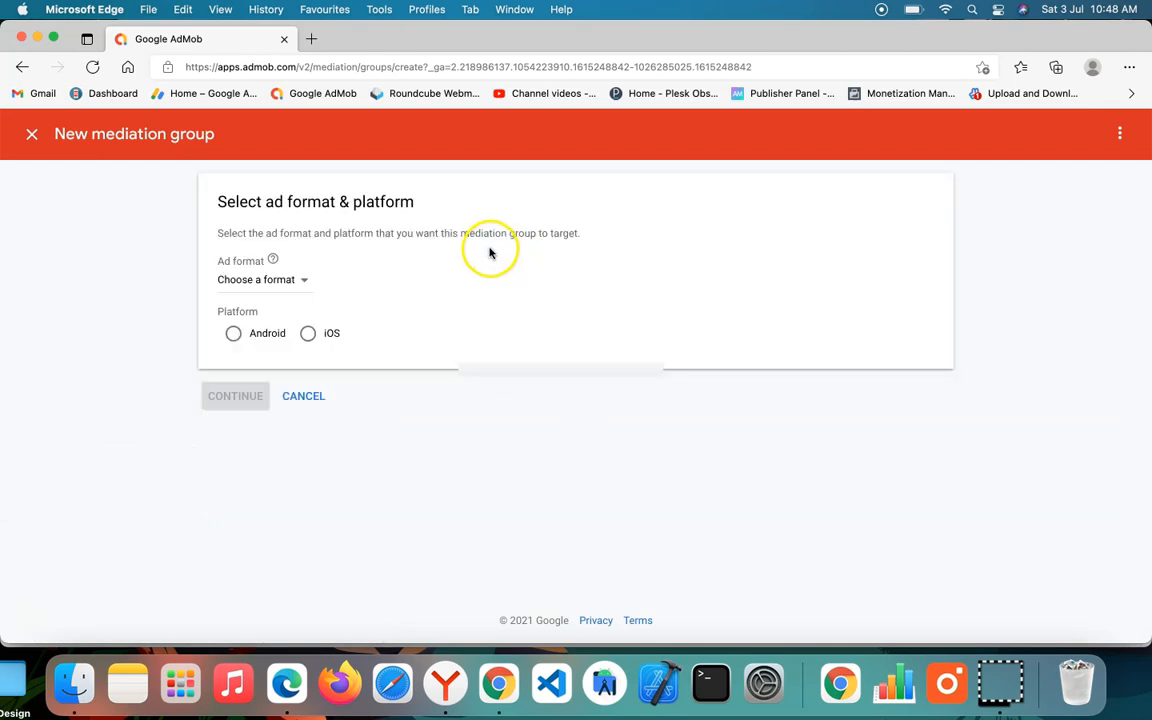
Step: Set the mediation group's platform to Android and ad format to Banner, and name it "Banner Mediation Group"
{"action": "left_click", "coordinate": [265, 334]}
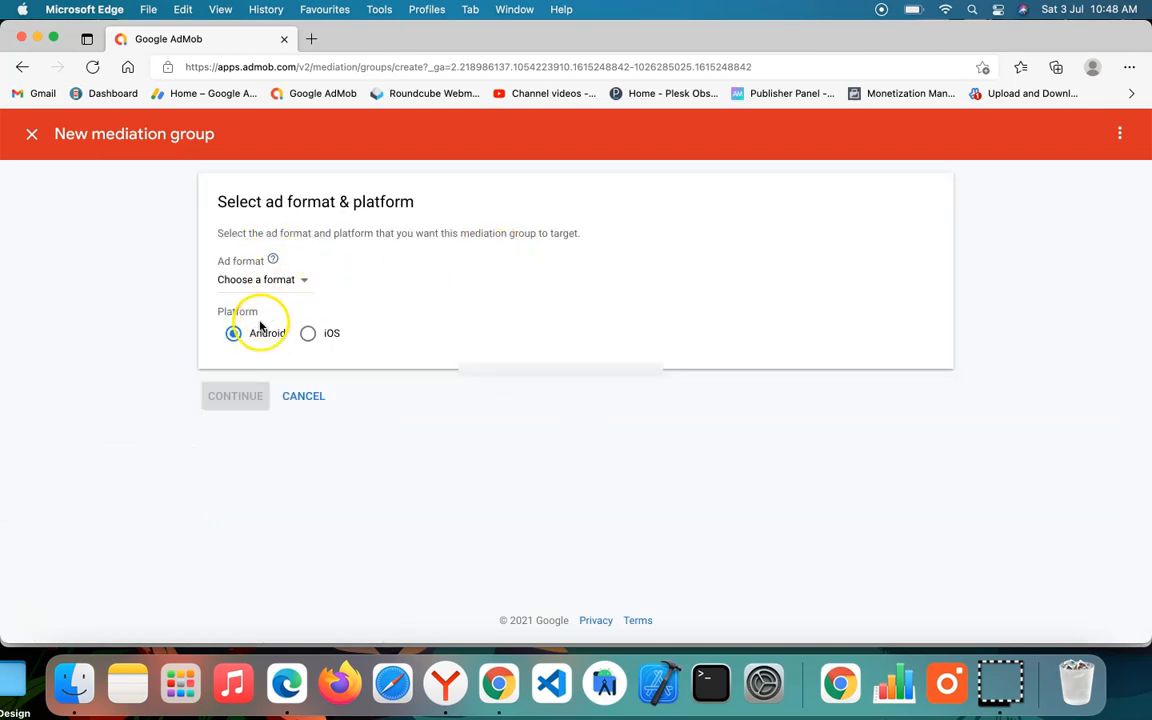
{"action": "left_click", "coordinate": [287, 282]}
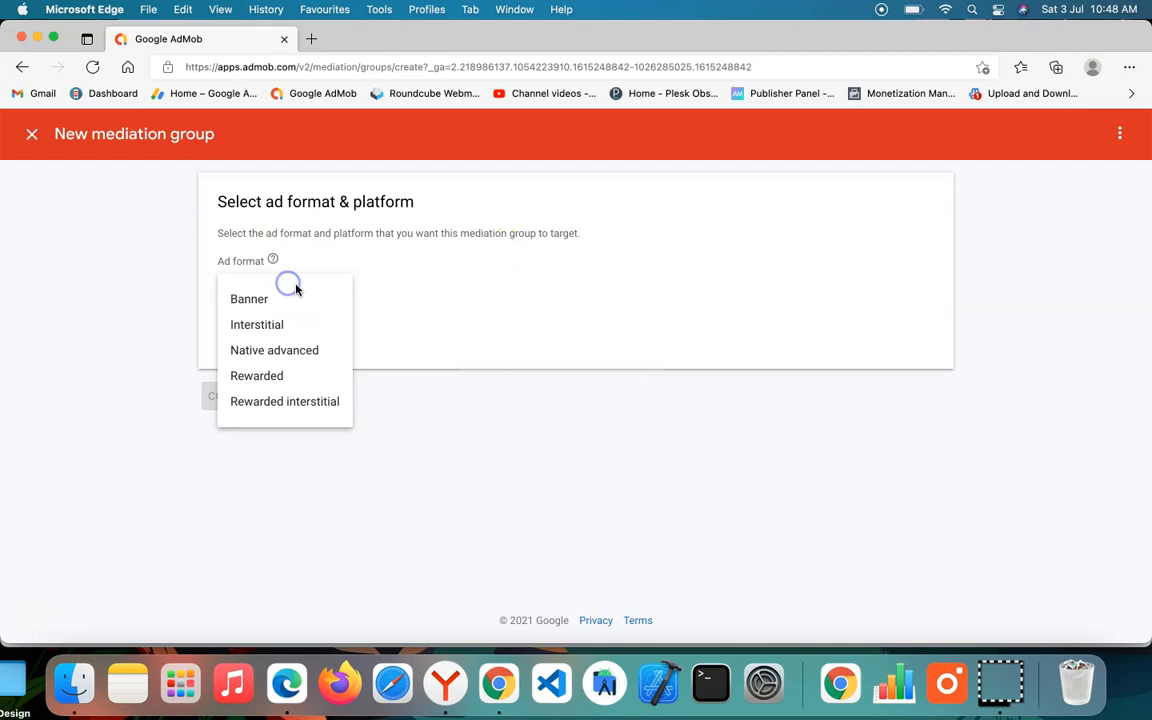
{"action": "left_click", "coordinate": [289, 302]}
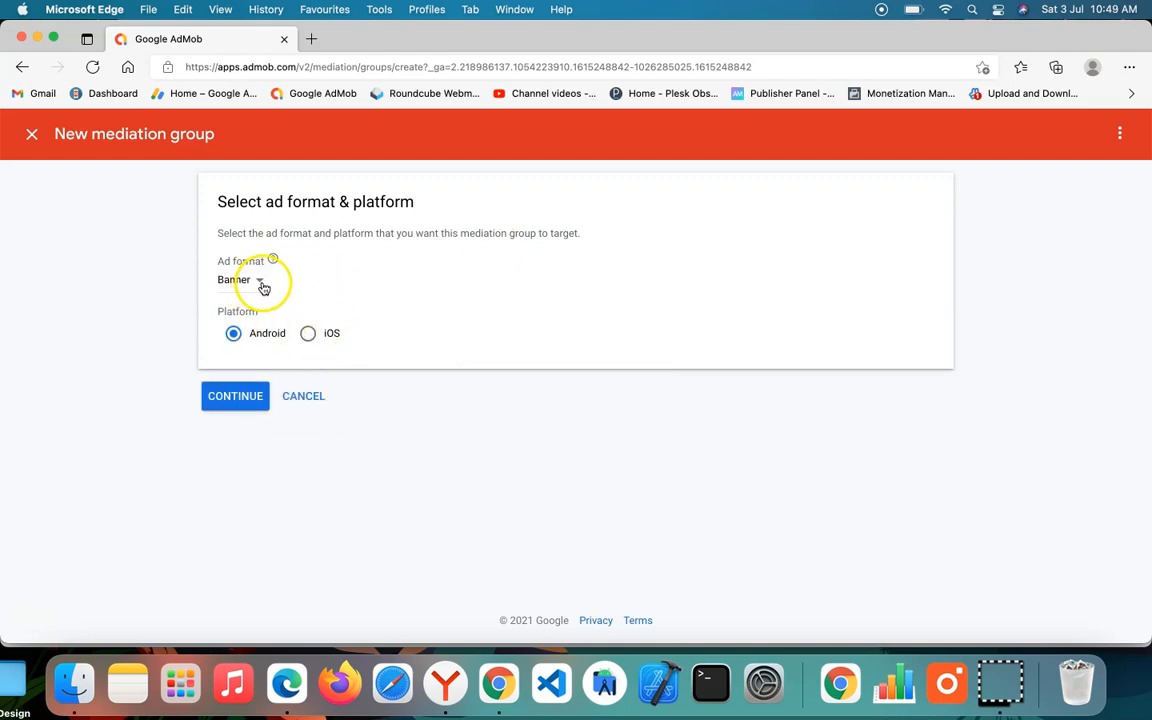
{"action": "left_click", "coordinate": [216, 398]}
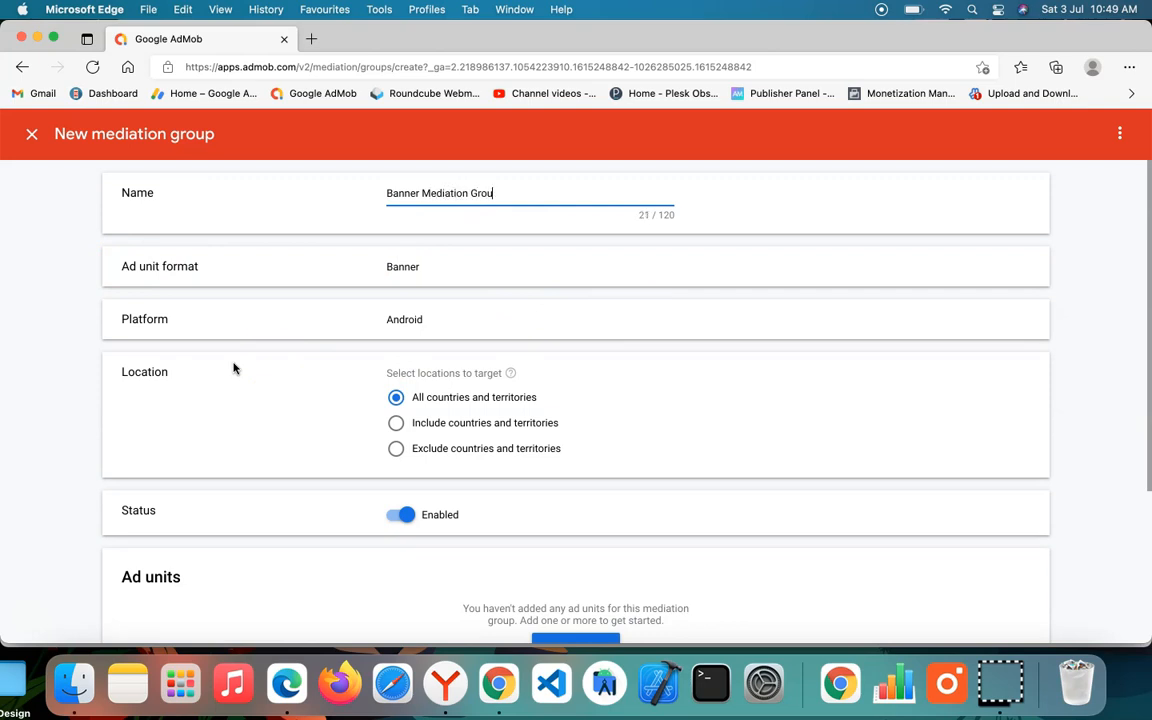
Step: Add the banner ad unit of the African Clothing From Oos Koncept app to the new mediation group
{"action": "scroll", "coordinate": [483, 406], "scroll_direction": "down", "scroll_amount": 5}
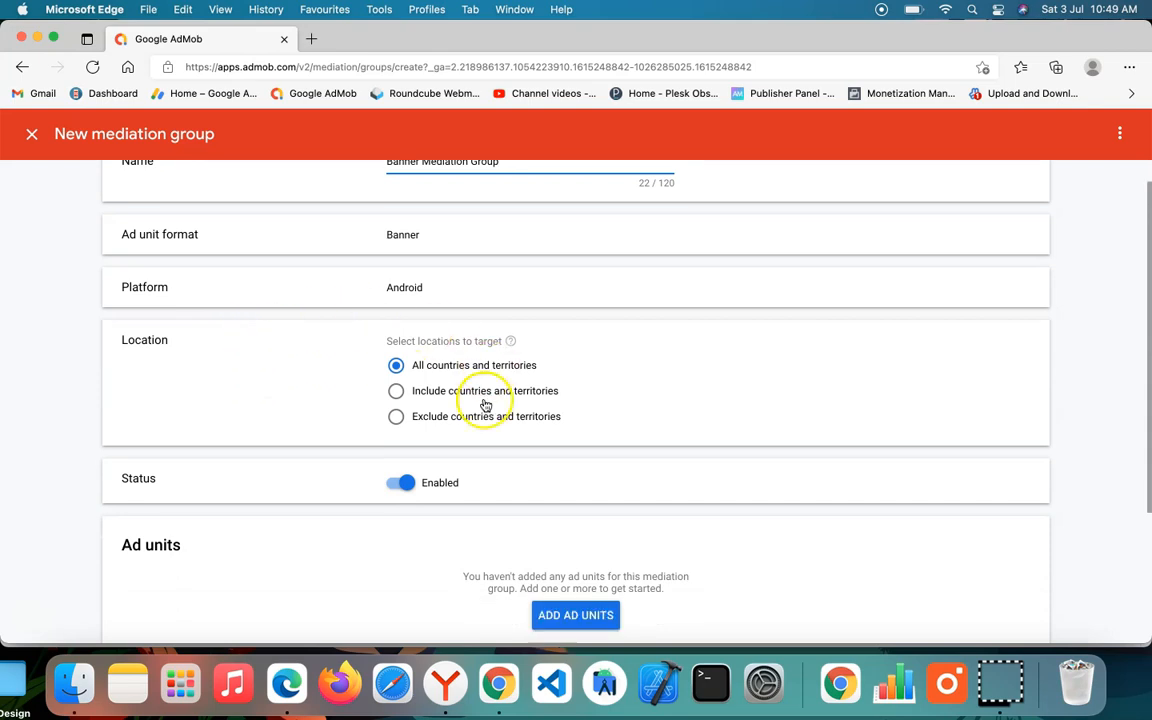
{"action": "scroll", "coordinate": [450, 240], "scroll_direction": "up", "scroll_amount": 5}
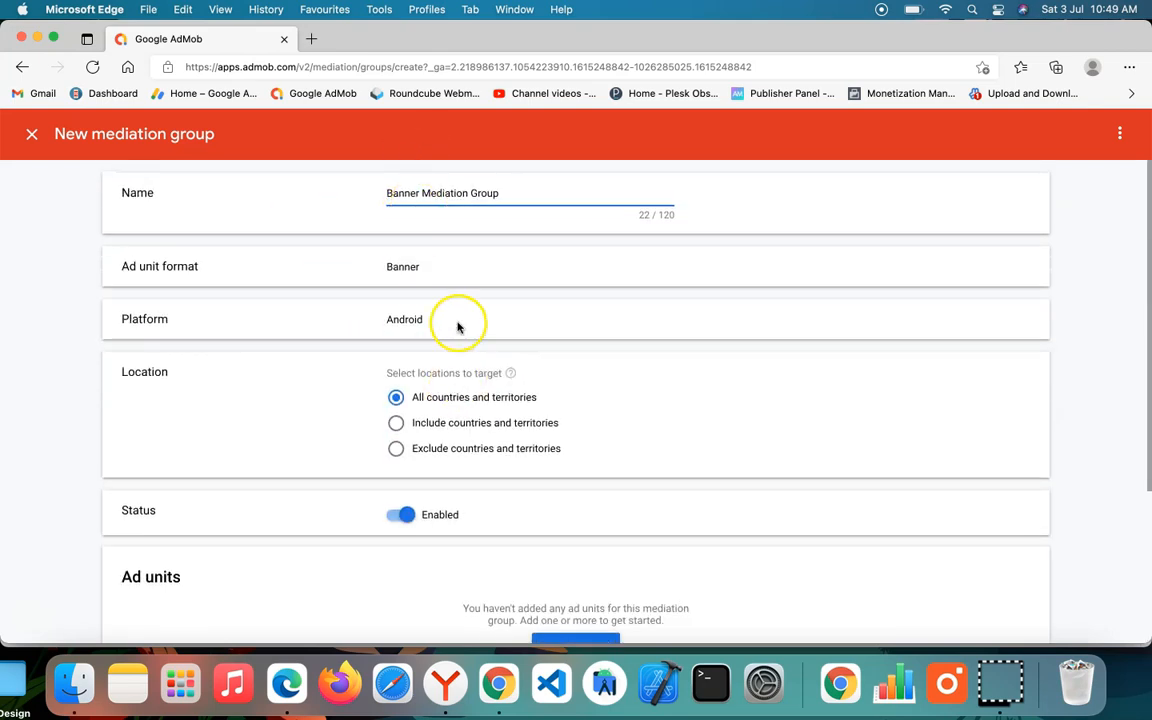
{"action": "scroll", "coordinate": [480, 320], "scroll_direction": "down", "scroll_amount": 5}
{"action": "scroll", "coordinate": [452, 405], "scroll_direction": "up", "scroll_amount": 5}
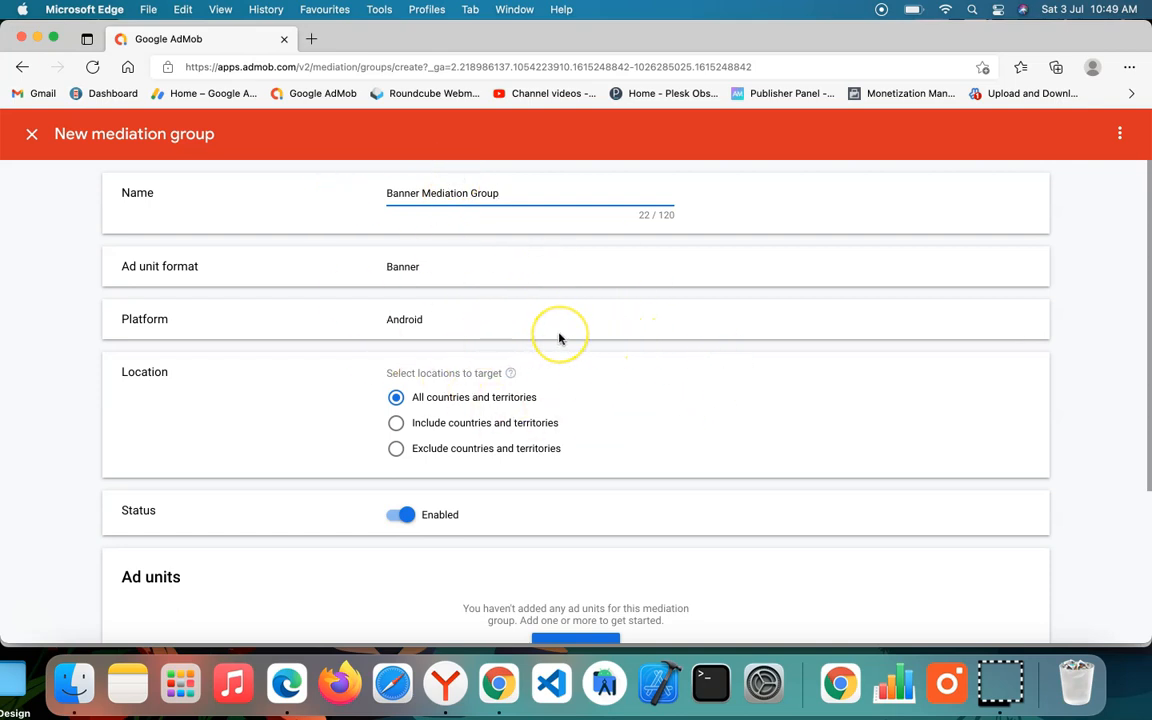
{"action": "scroll", "coordinate": [465, 453], "scroll_direction": "down", "scroll_amount": 1}
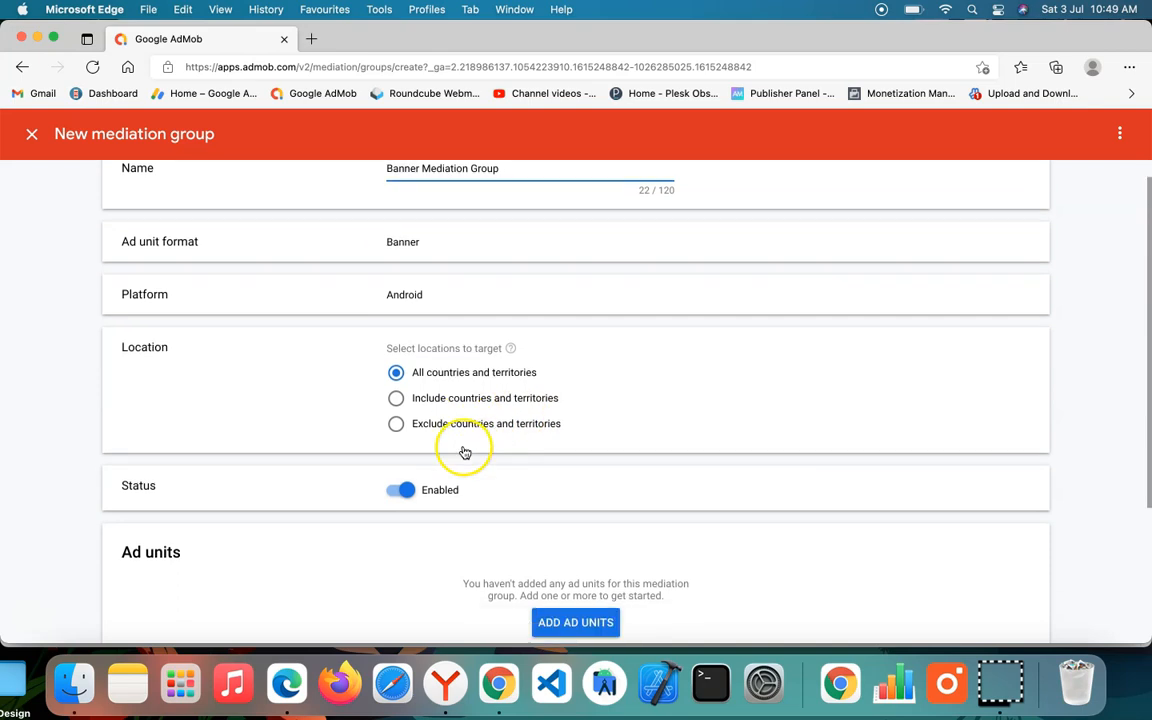
{"action": "scroll", "coordinate": [465, 453], "scroll_direction": "down", "scroll_amount": 4}
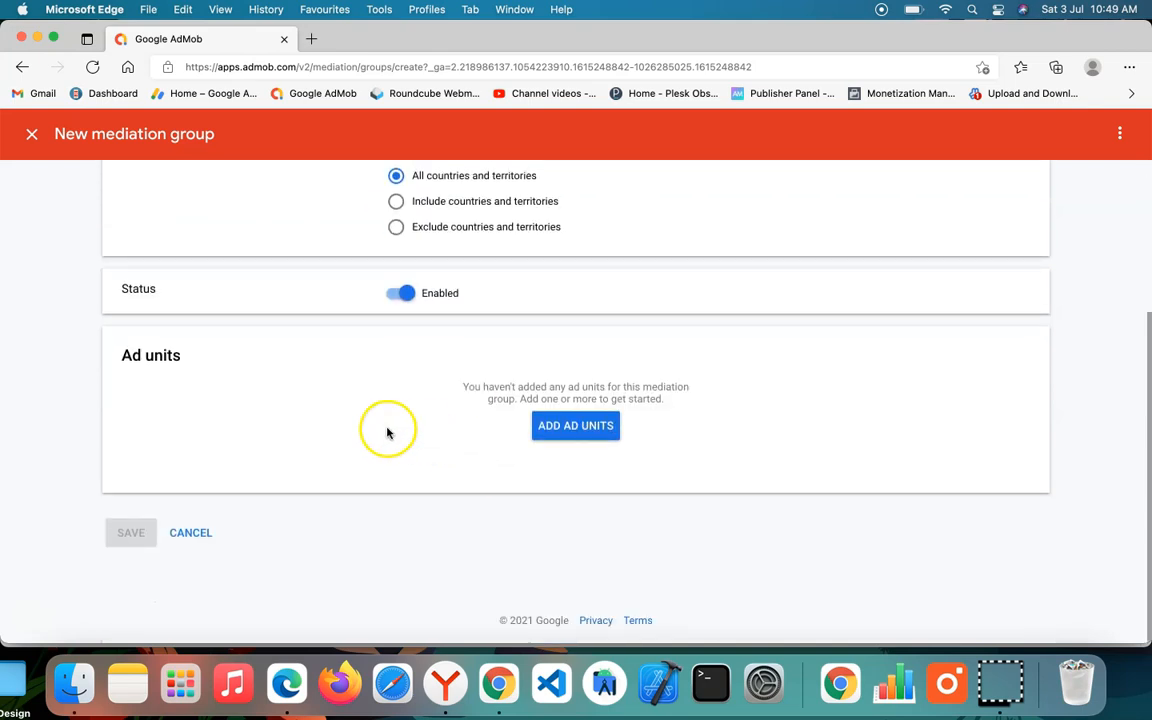
{"action": "left_click", "coordinate": [590, 427]}
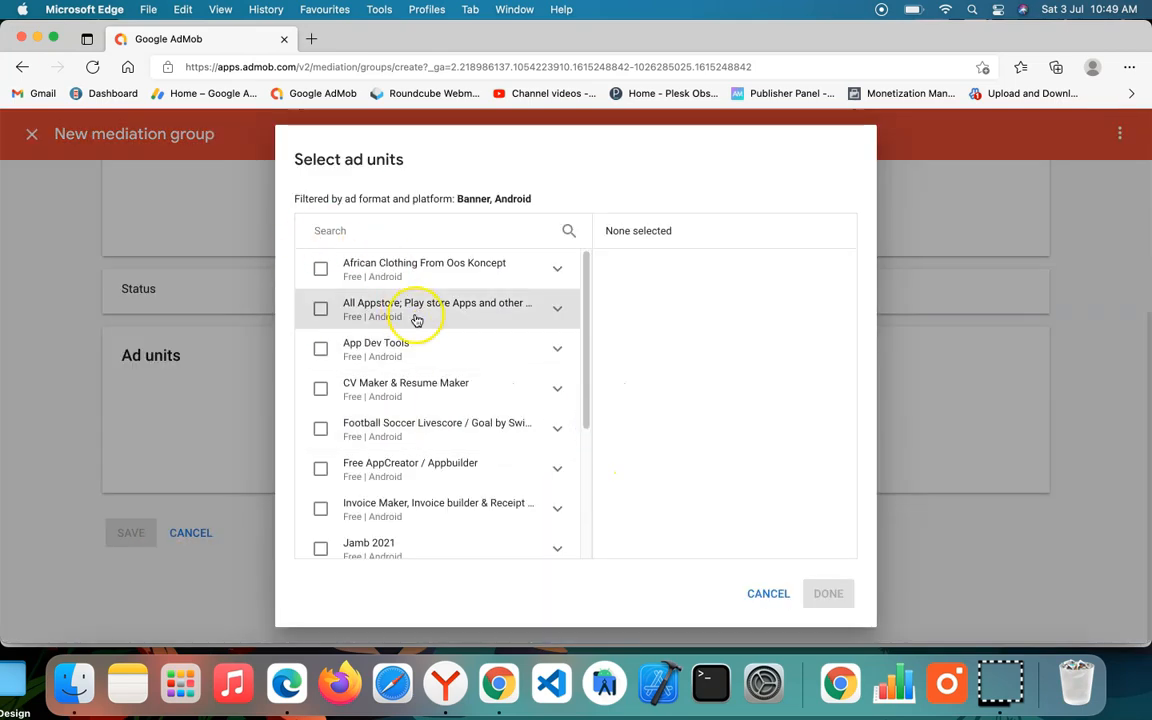
{"action": "scroll", "coordinate": [406, 324], "scroll_direction": "down", "scroll_amount": 5}
{"action": "scroll", "coordinate": [418, 460], "scroll_direction": "up", "scroll_amount": 5}
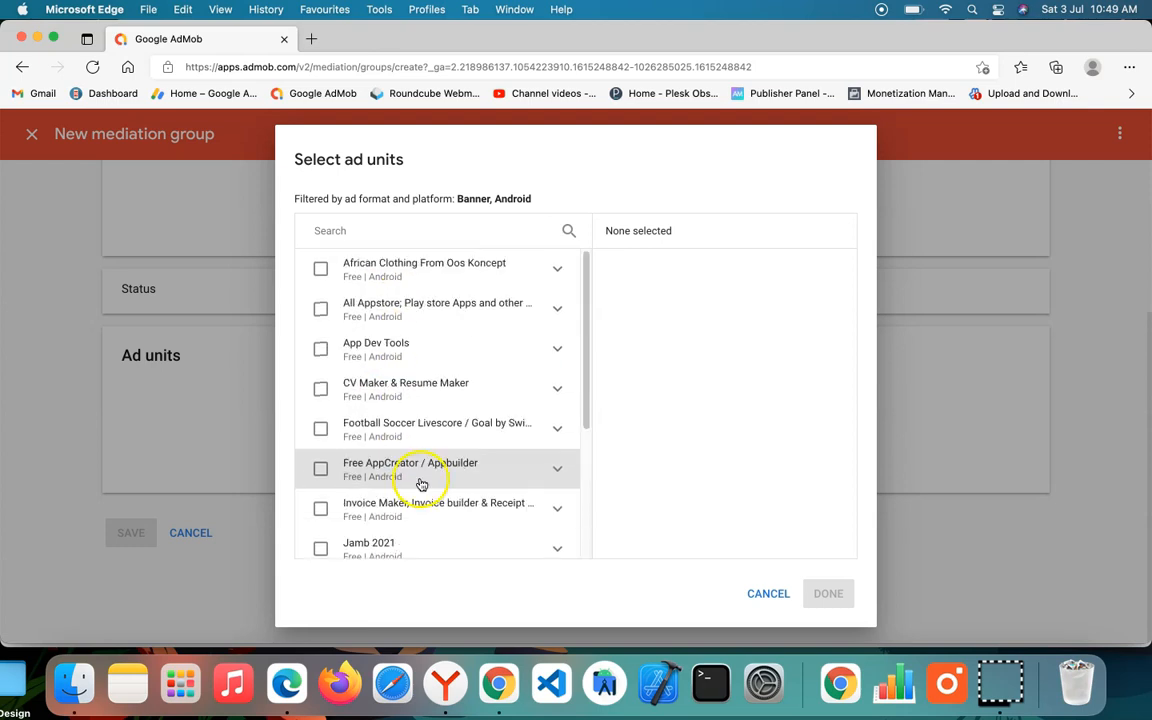
{"action": "scroll", "coordinate": [375, 310], "scroll_direction": "down", "scroll_amount": 3}
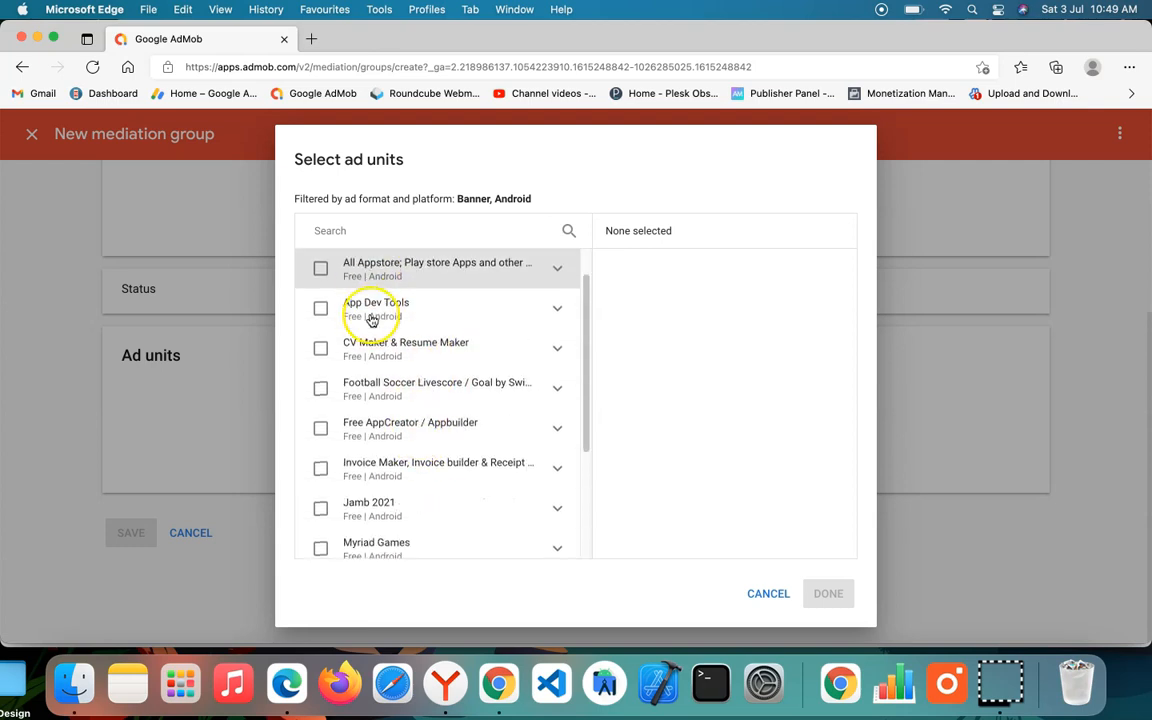
{"action": "scroll", "coordinate": [386, 400], "scroll_direction": "down", "scroll_amount": 2}
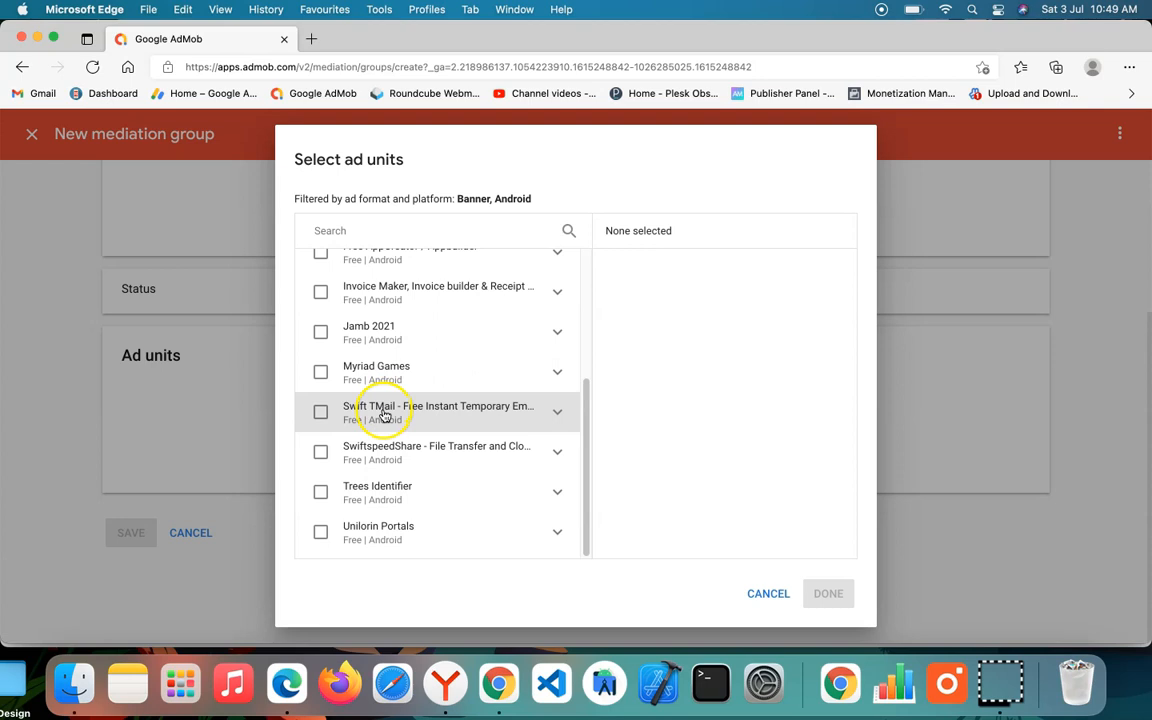
{"action": "scroll", "coordinate": [383, 415], "scroll_direction": "up", "scroll_amount": 5}
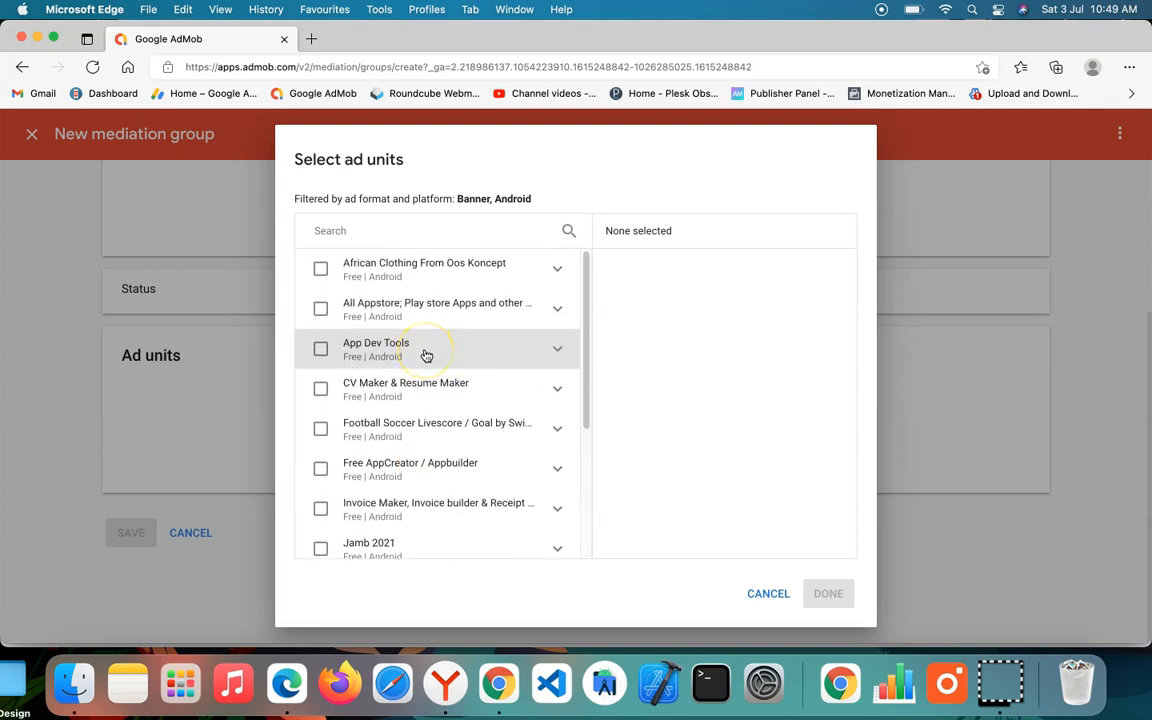
{"action": "left_click", "coordinate": [319, 274]}
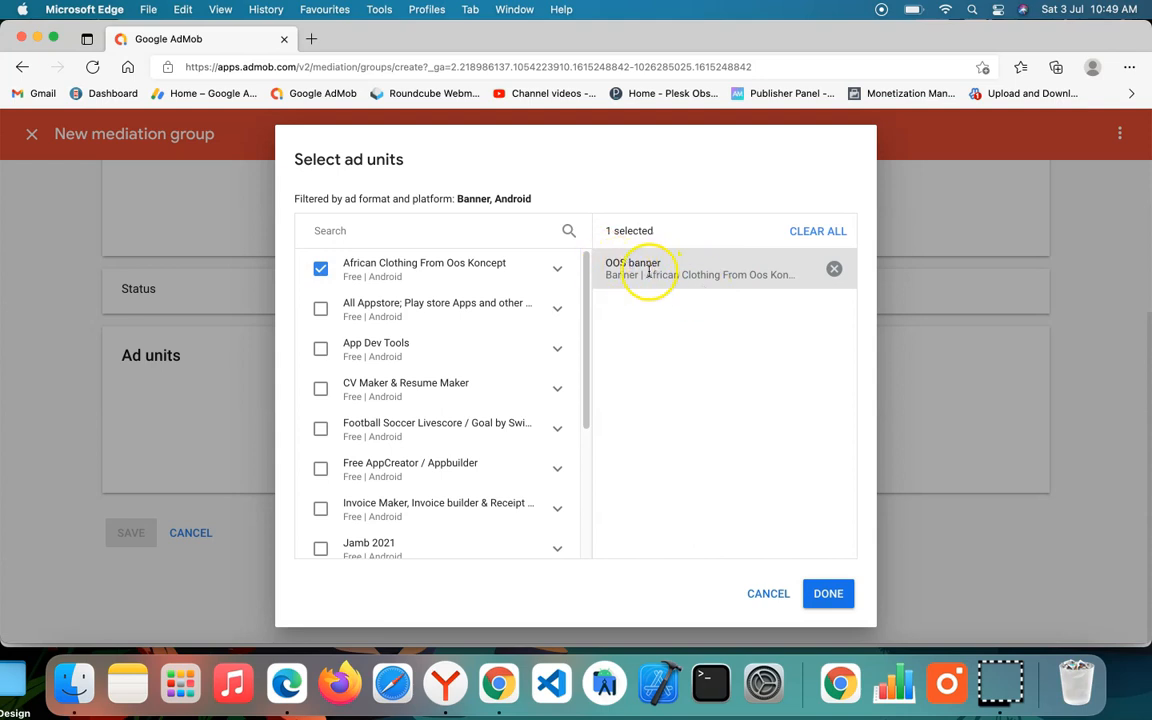
{"action": "left_click", "coordinate": [855, 610]}
Step: Choose Facebook Audience Network as an Open Bidding ad source and activate the Placement ID field for the OOS banner mapping
{"action": "scroll", "coordinate": [400, 380], "scroll_direction": "down", "scroll_amount": 3}
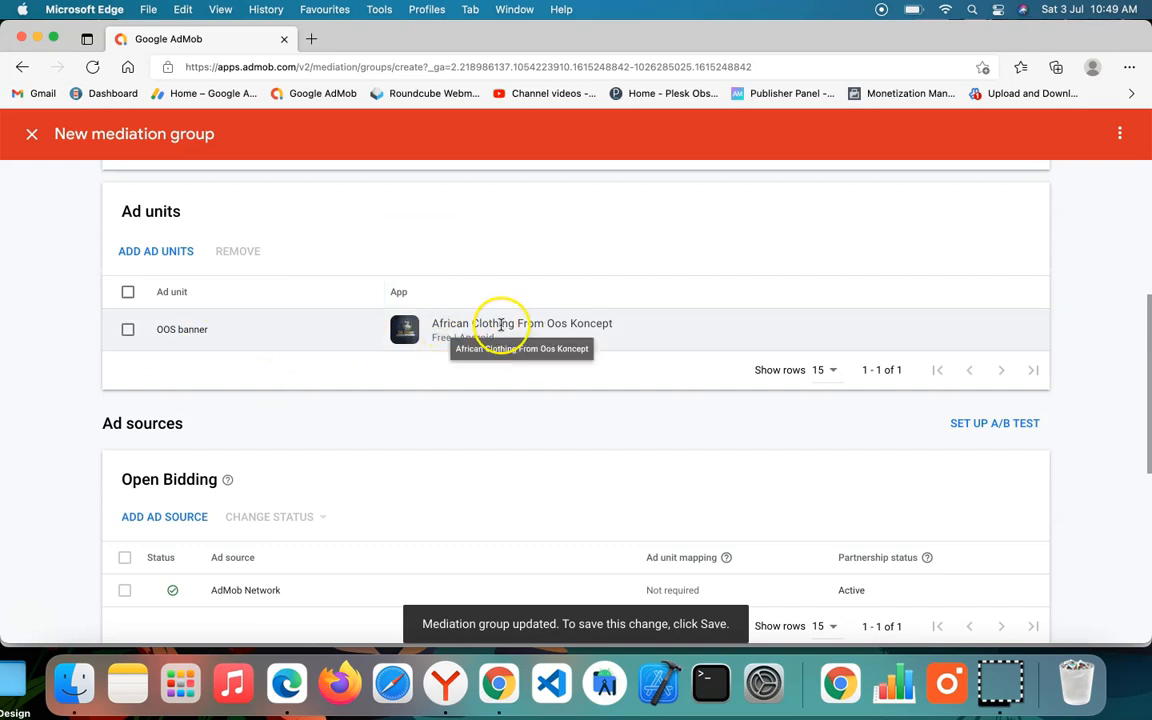
{"action": "scroll", "coordinate": [535, 296], "scroll_direction": "down", "scroll_amount": 5}
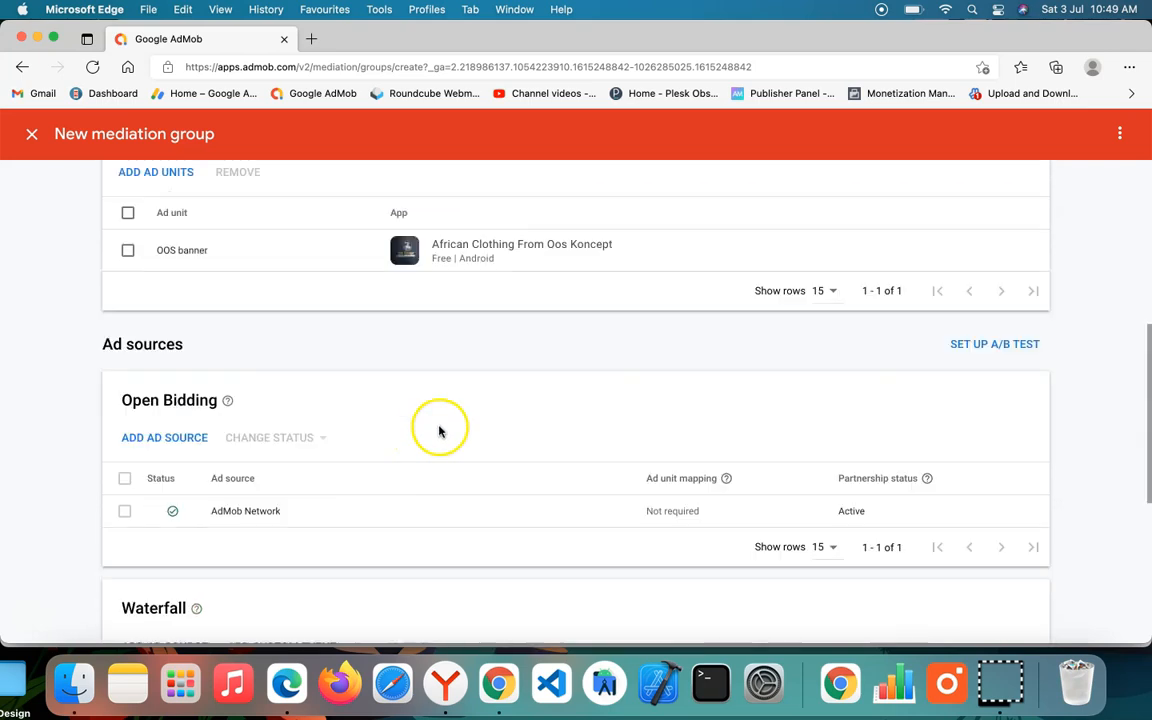
{"action": "scroll", "coordinate": [424, 283], "scroll_direction": "up", "scroll_amount": 2}
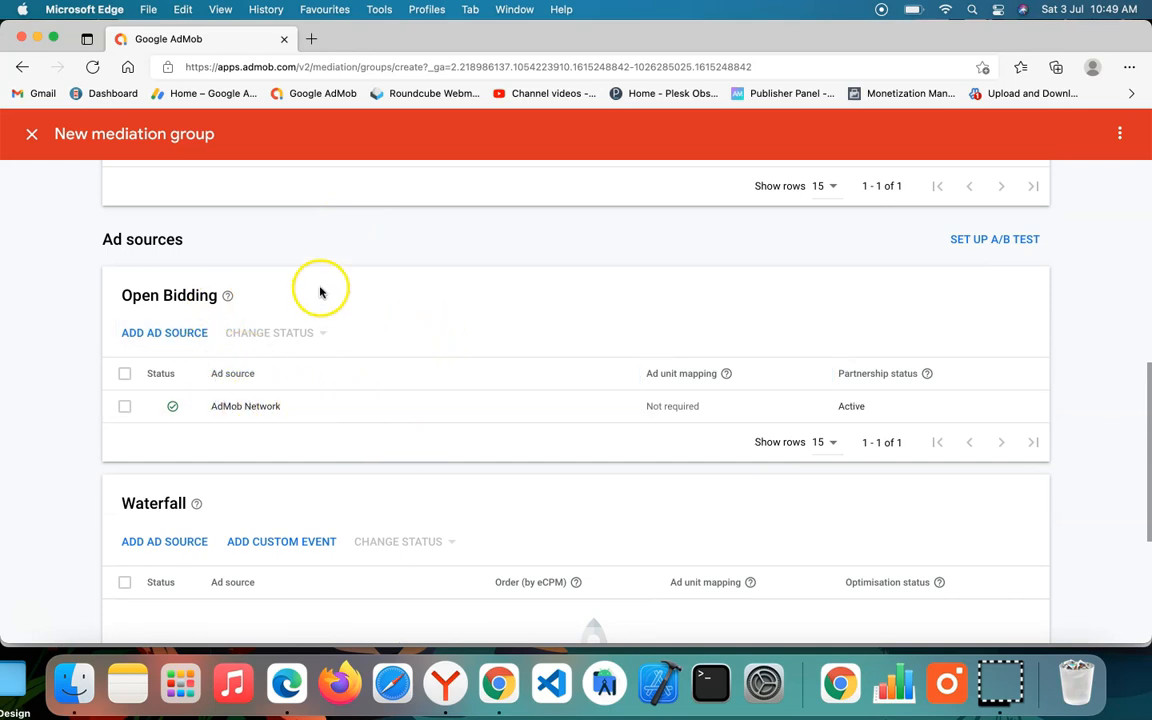
{"action": "left_click", "coordinate": [170, 334]}
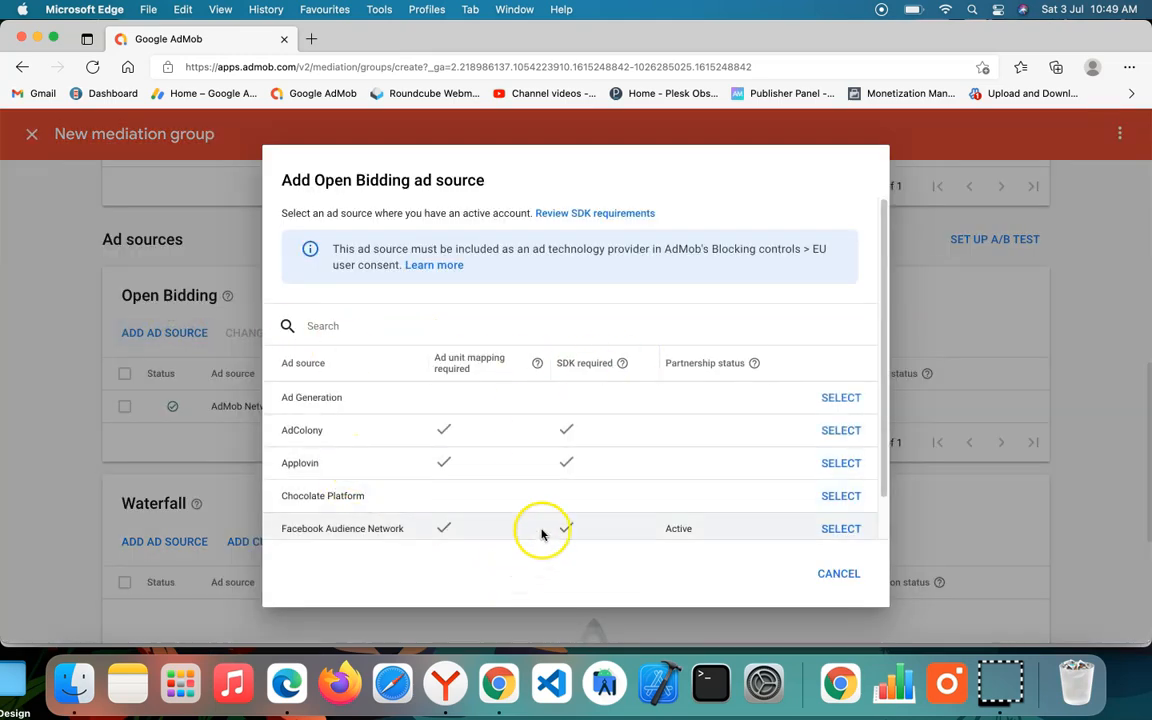
{"action": "left_click", "coordinate": [841, 529]}
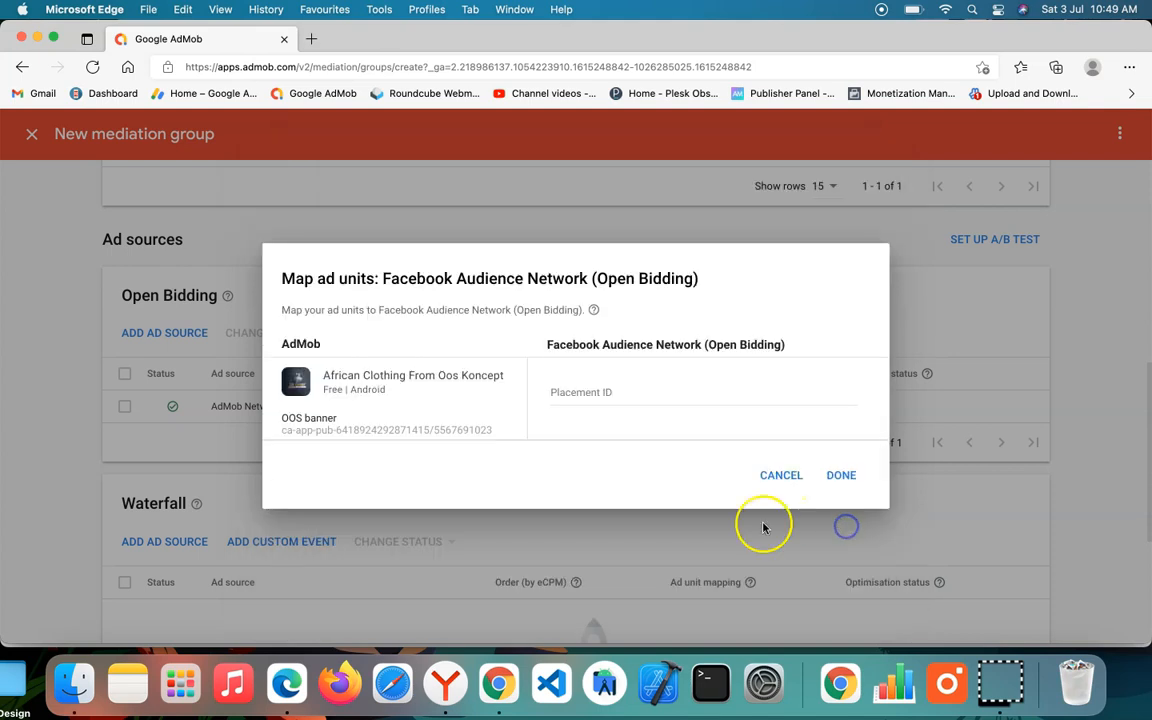
{"action": "left_click", "coordinate": [590, 396]}
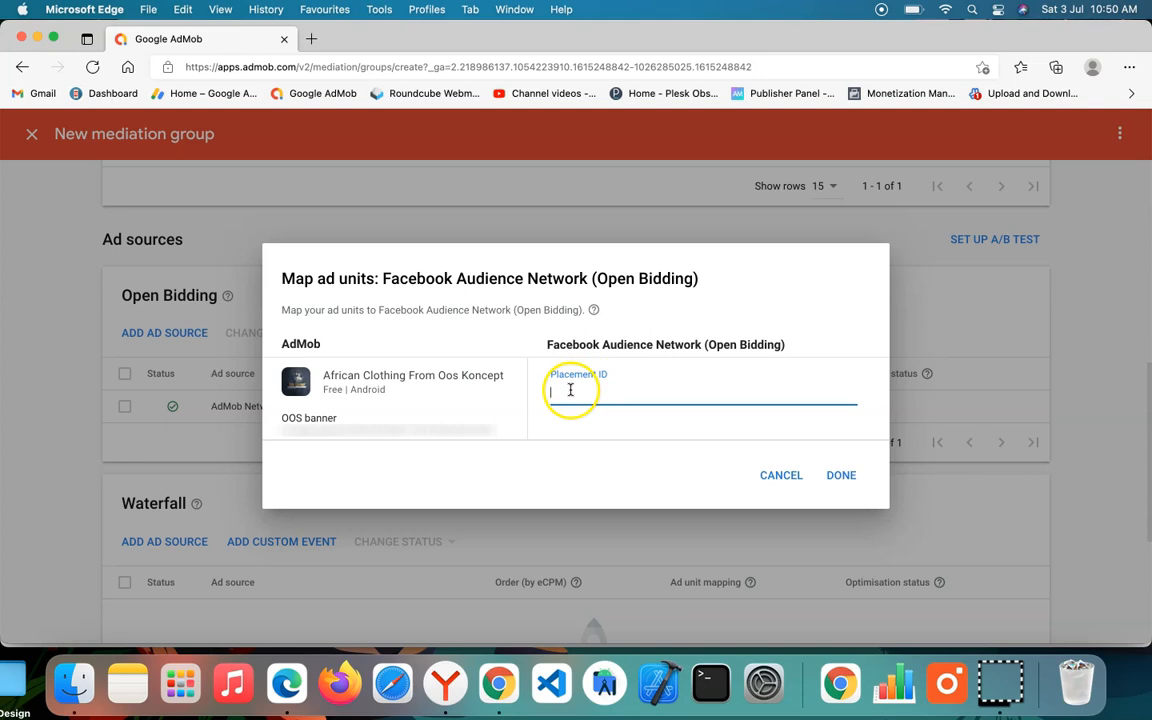
Step: Switch to Google Chrome and open the bookmarked Facebook Monetization Manager in a new tab
{"action": "left_click", "coordinate": [497, 690]}
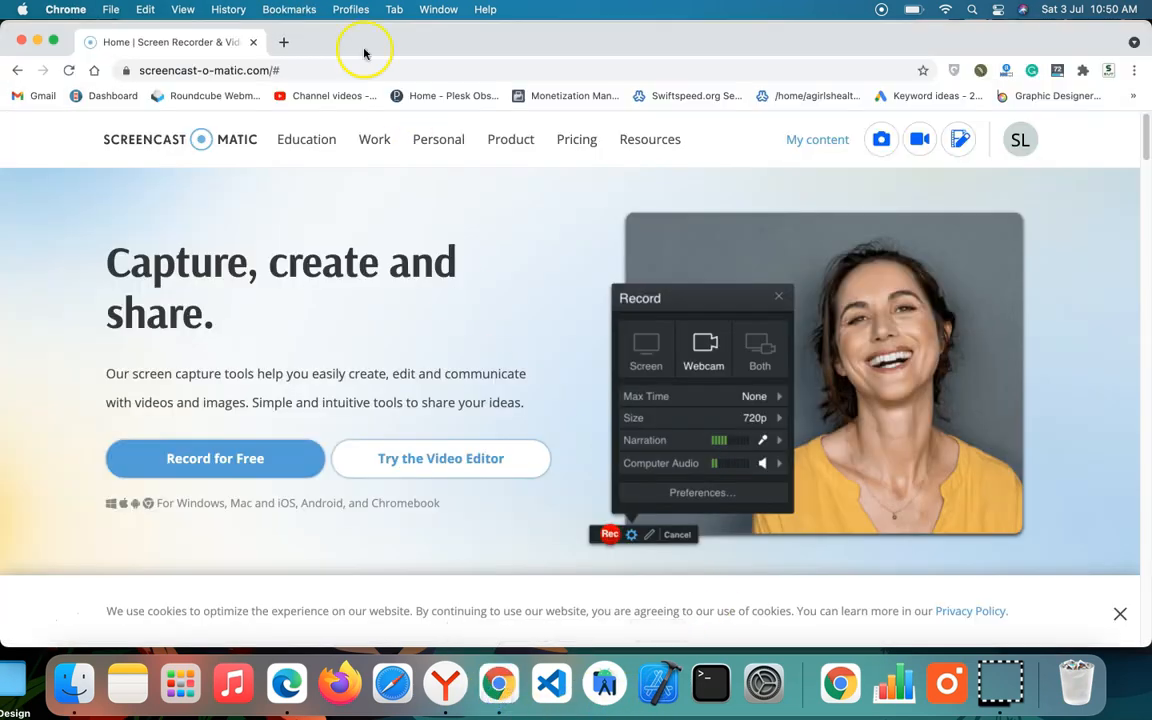
{"action": "left_click", "coordinate": [287, 43]}
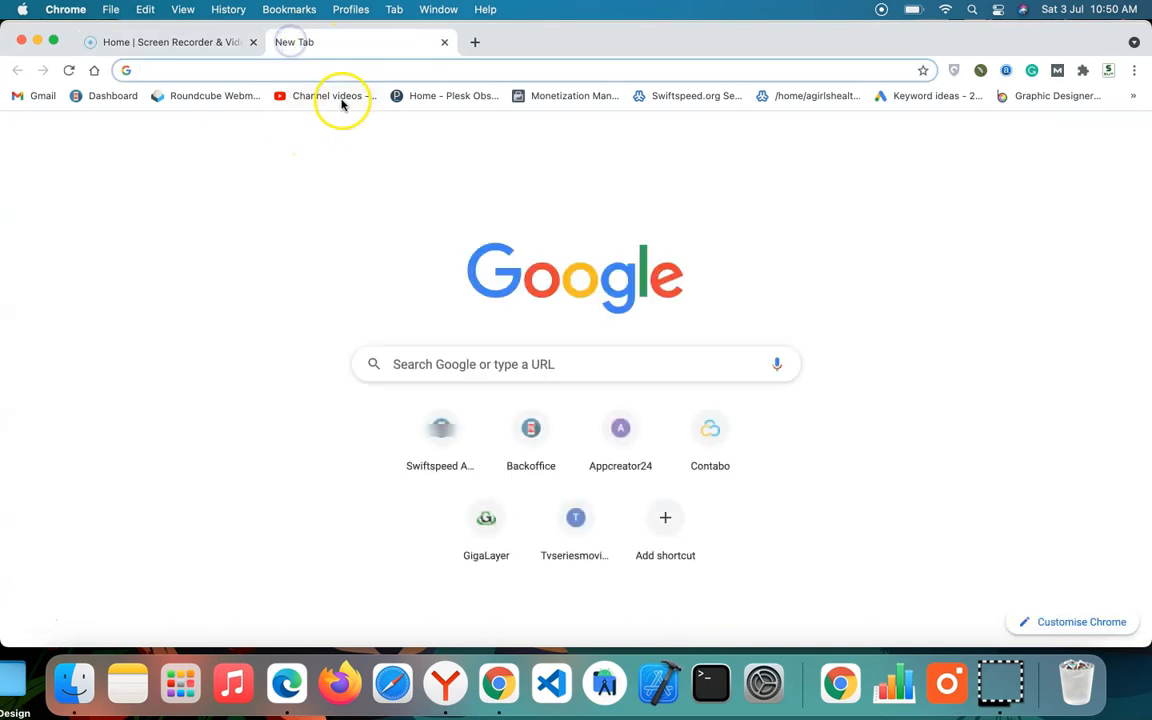
{"action": "left_click", "coordinate": [565, 95]}
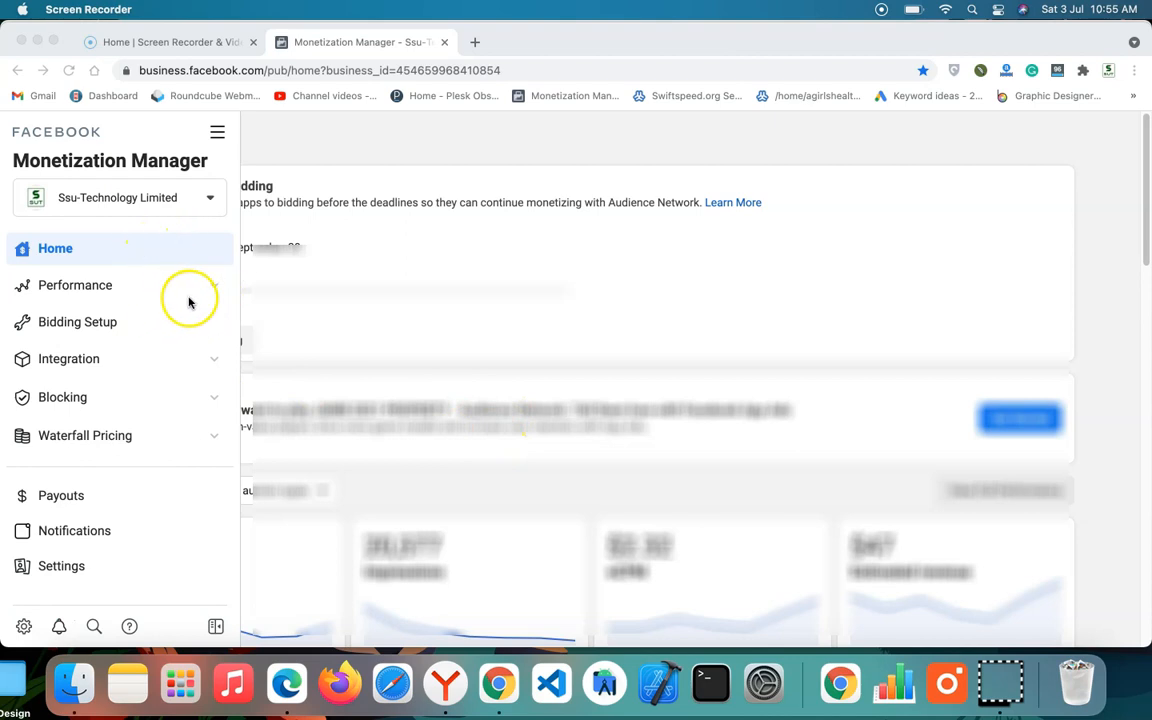
Step: Open the Properties list under Integration in Monetization Manager
{"action": "left_click", "coordinate": [218, 288]}
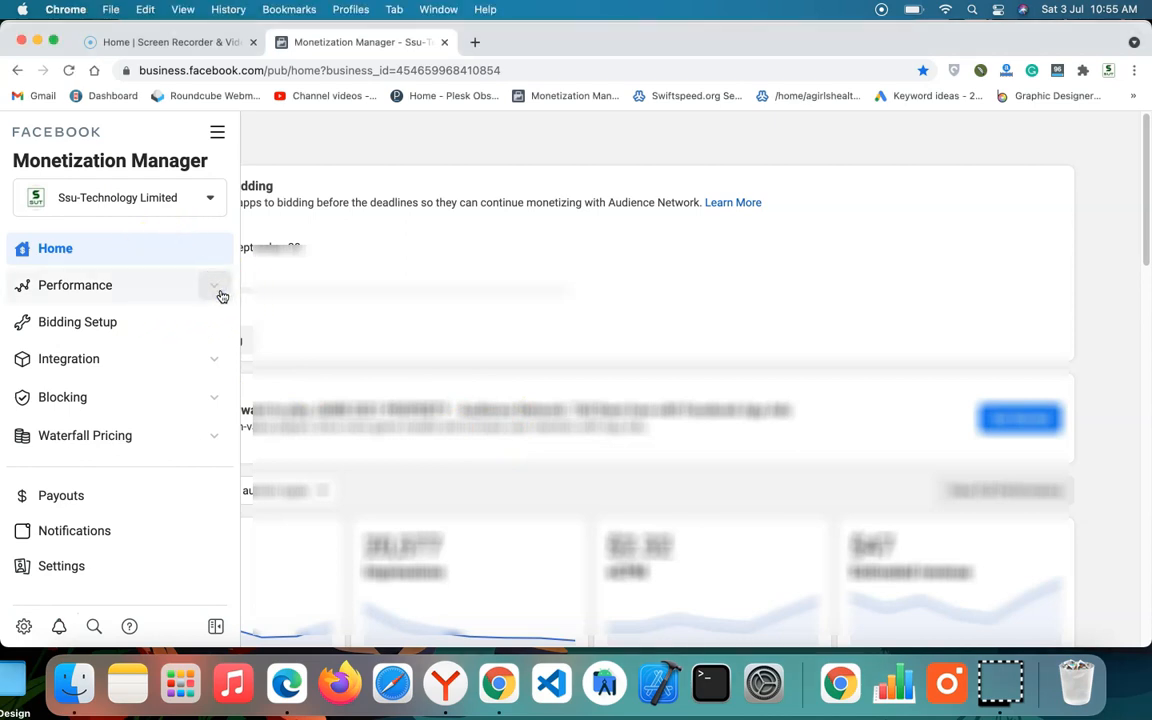
{"action": "left_click", "coordinate": [218, 288]}
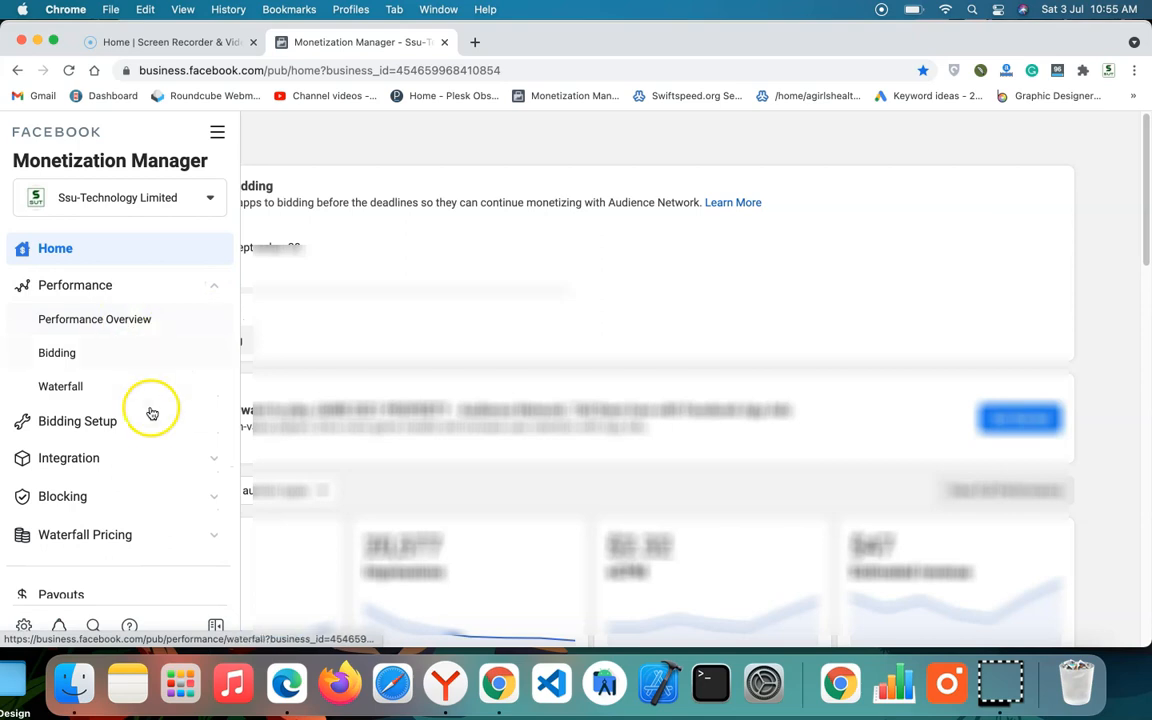
{"action": "scroll", "coordinate": [152, 413], "scroll_direction": "down", "scroll_amount": 2}
{"action": "left_click", "coordinate": [177, 365]}
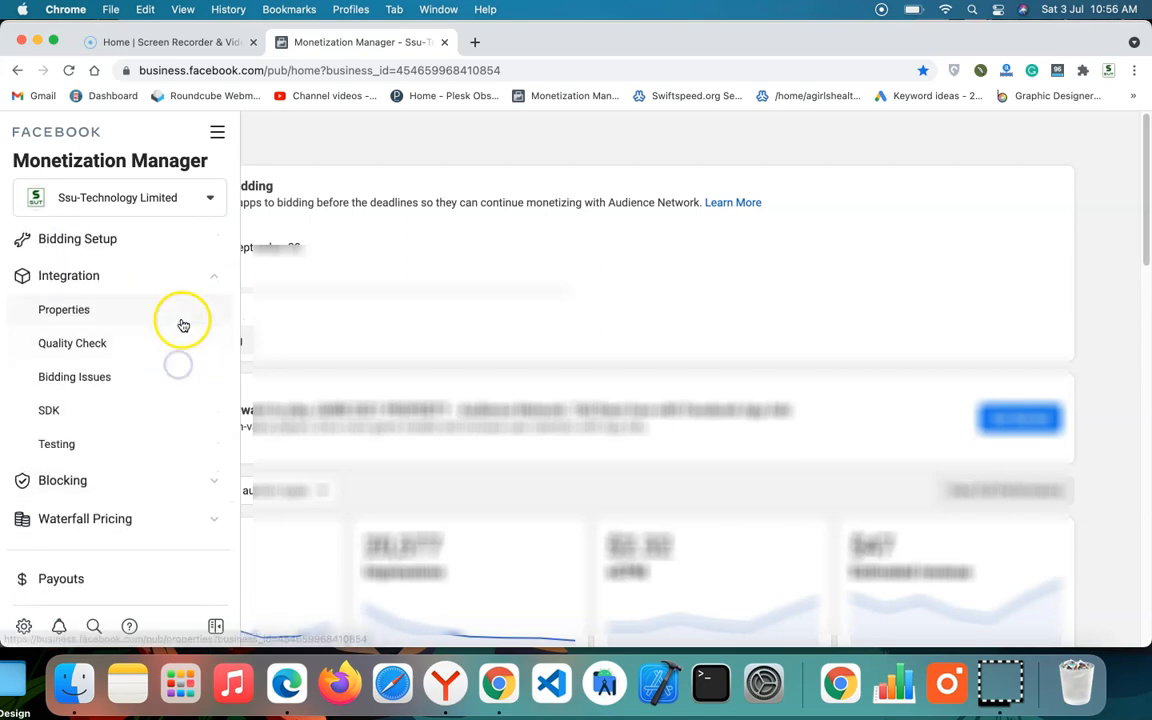
{"action": "left_click", "coordinate": [64, 310]}
Step: Create a new property named "OOs Koncept" with the navigation sidebar collapsed
{"action": "left_click", "coordinate": [1031, 137]}
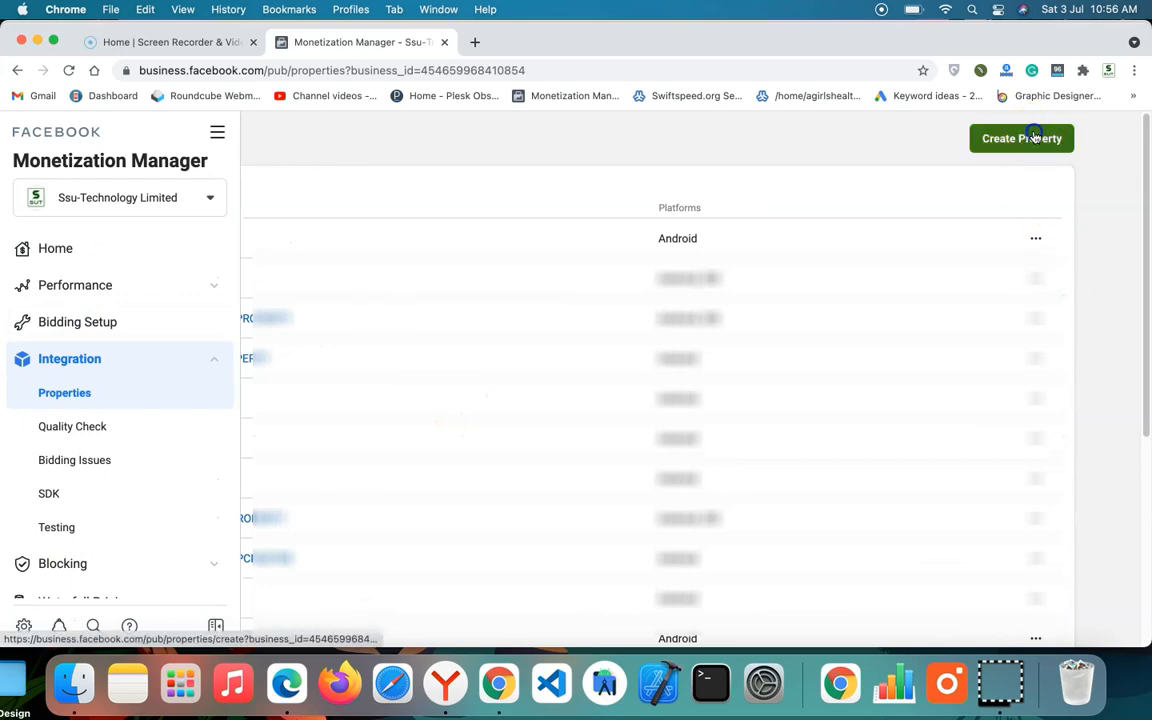
{"action": "left_click", "coordinate": [343, 319]}
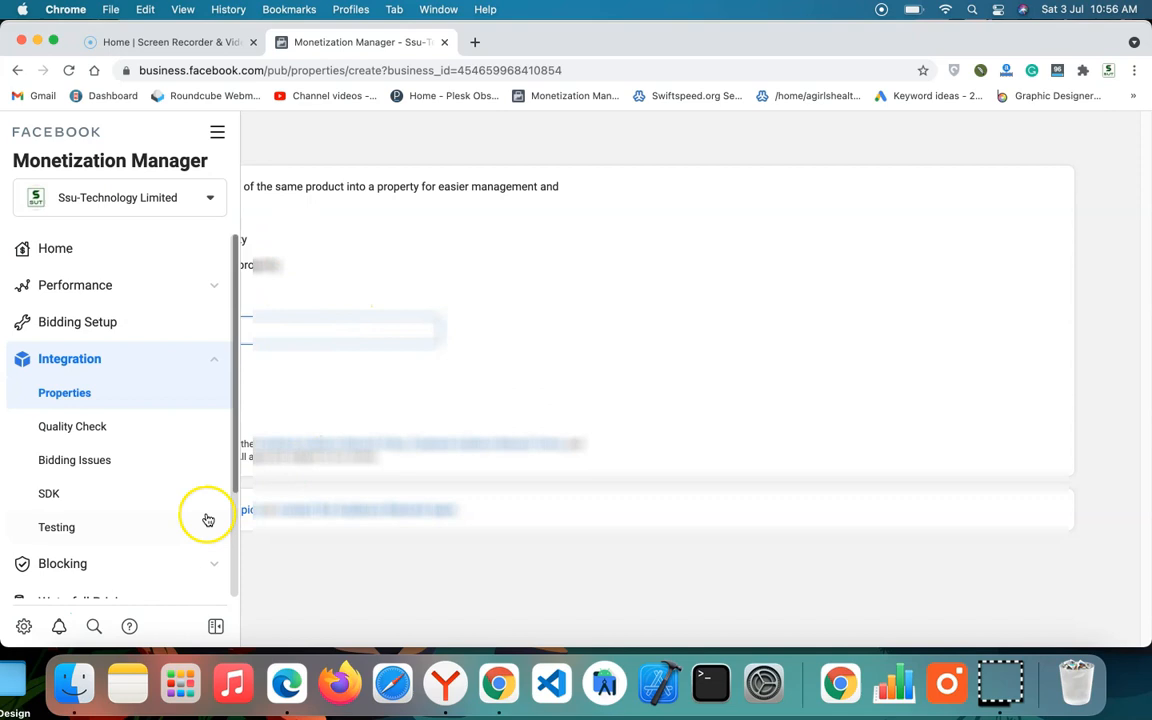
{"action": "left_click", "coordinate": [215, 627]}
{"action": "left_click", "coordinate": [241, 328]}
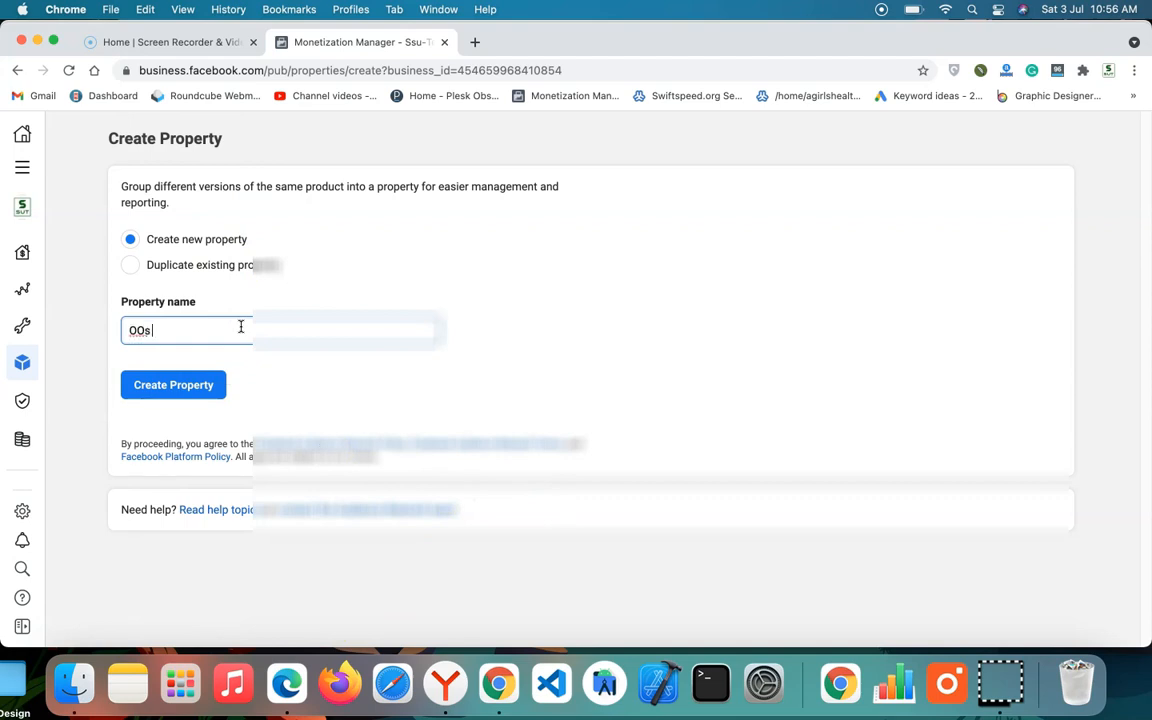
{"action": "type", "text": "OOs Koncept"}
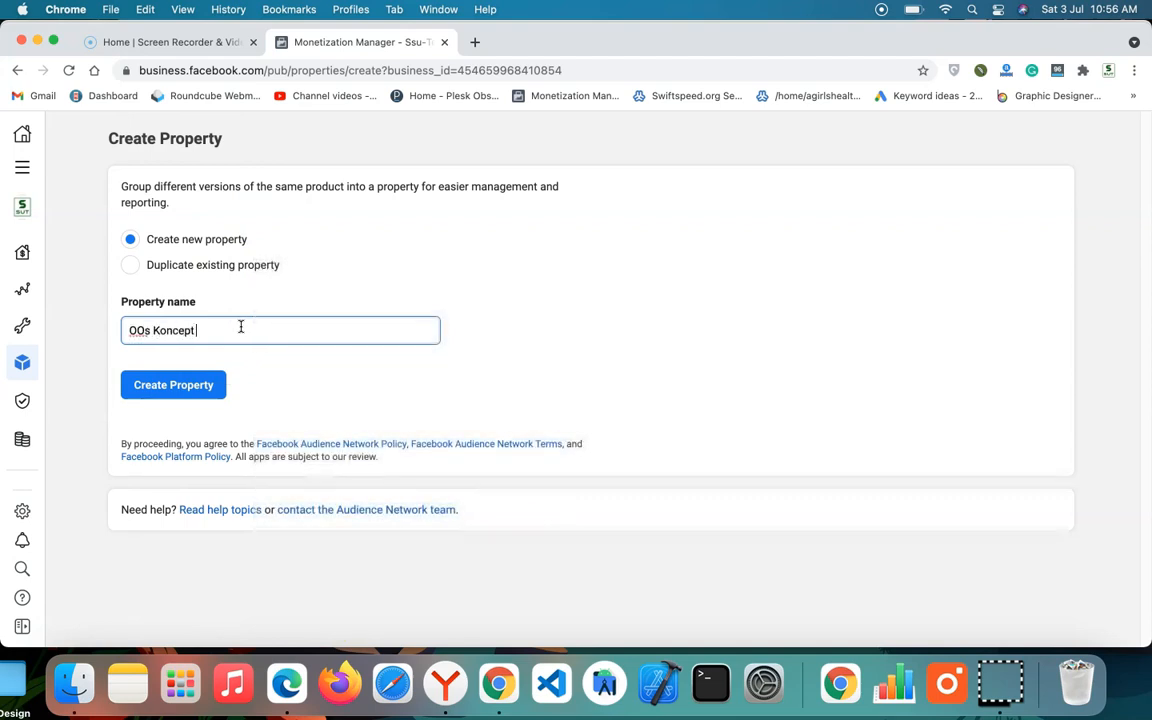
{"action": "left_click", "coordinate": [175, 388]}
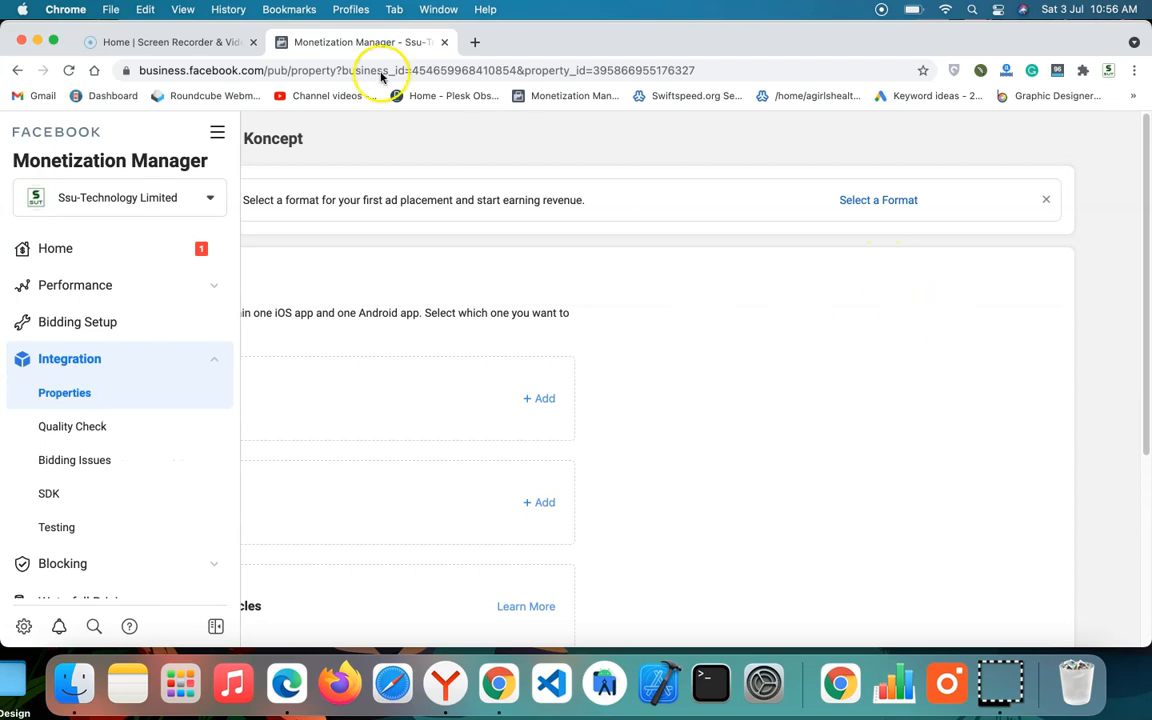
Step: Add the Android platform to the OOs Koncept property and accept the bidding-only setup to reach the app details form
{"action": "left_click", "coordinate": [210, 130]}
{"action": "left_click", "coordinate": [211, 128]}
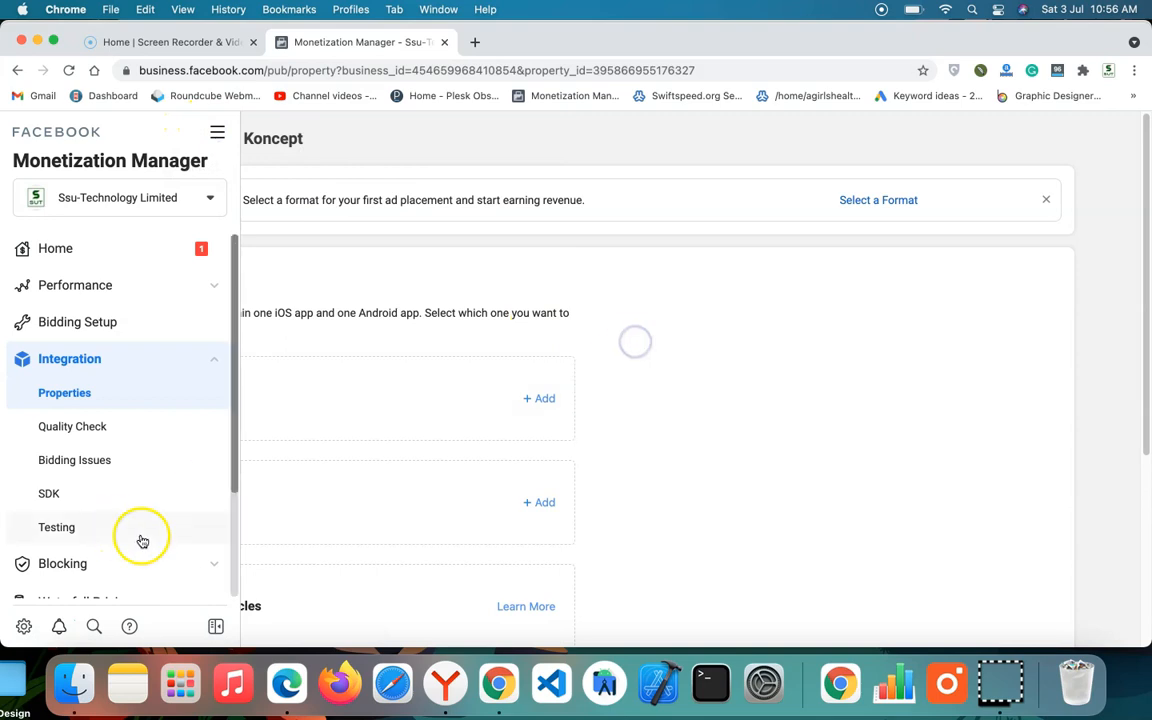
{"action": "left_click", "coordinate": [216, 627]}
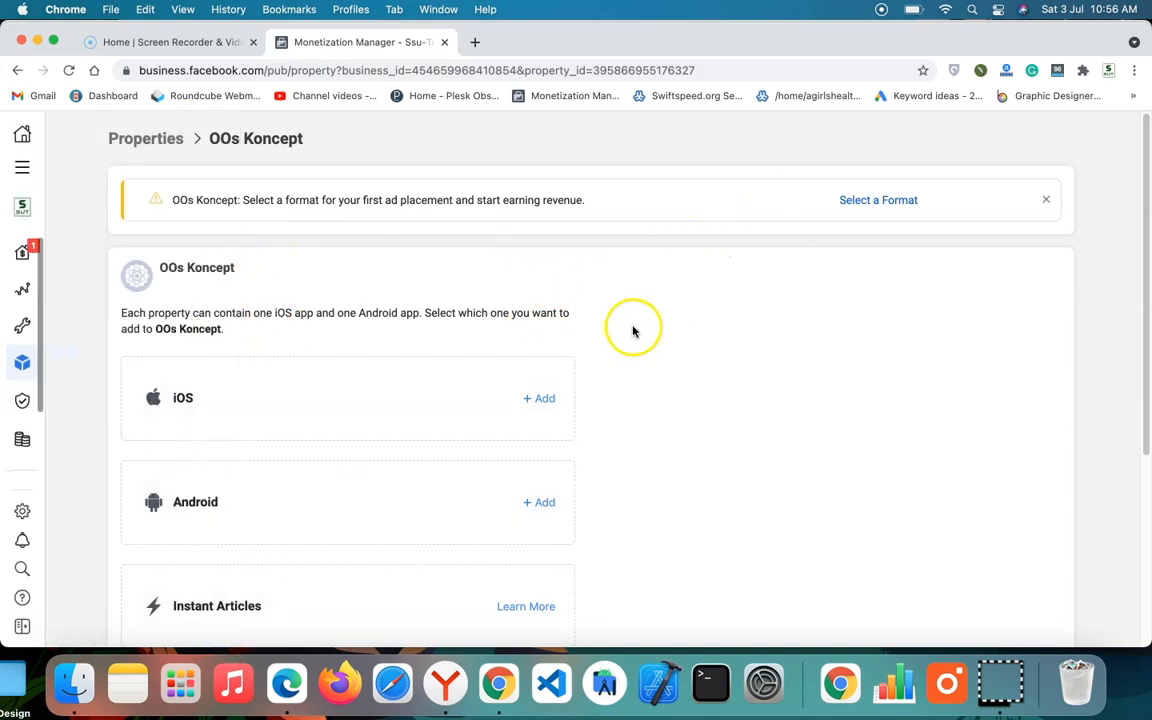
{"action": "scroll", "coordinate": [246, 420], "scroll_direction": "down", "scroll_amount": 1}
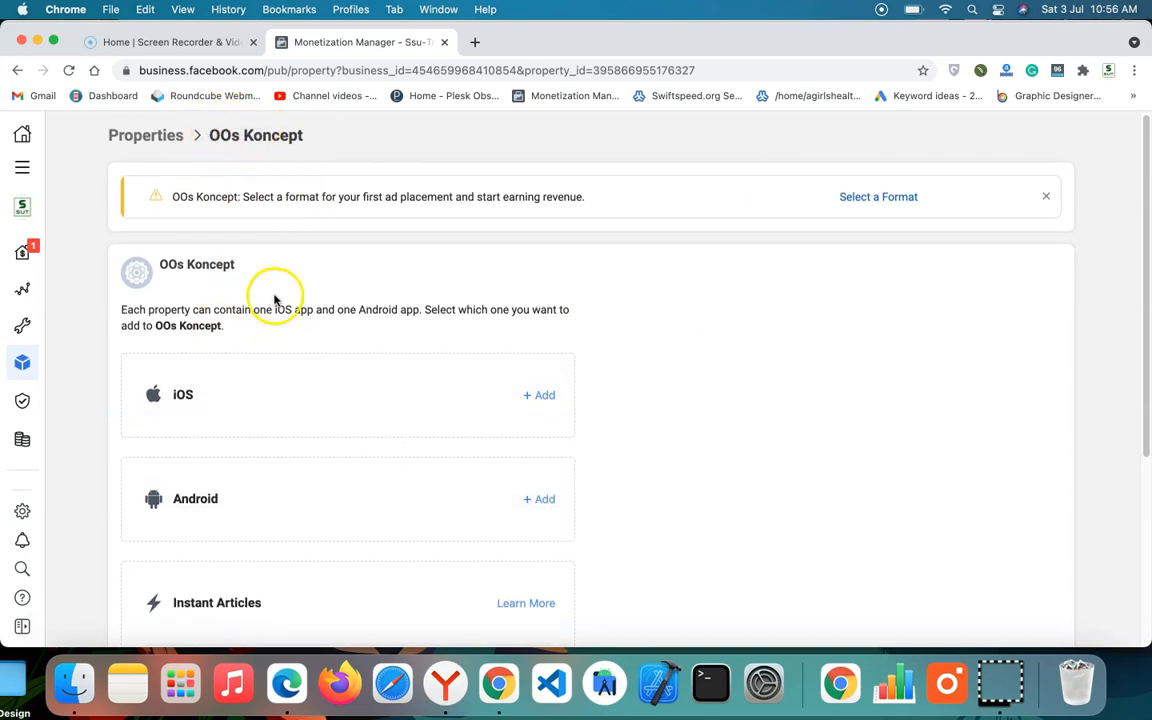
{"action": "scroll", "coordinate": [300, 340], "scroll_direction": "down", "scroll_amount": 3}
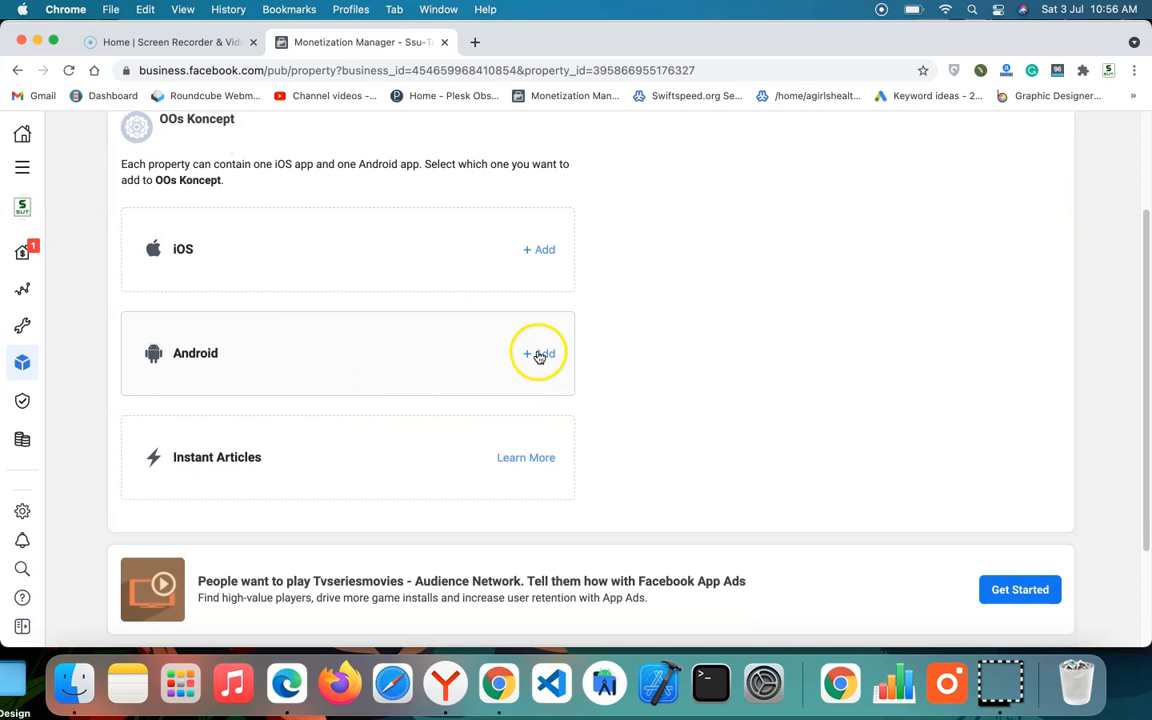
{"action": "left_click", "coordinate": [539, 353]}
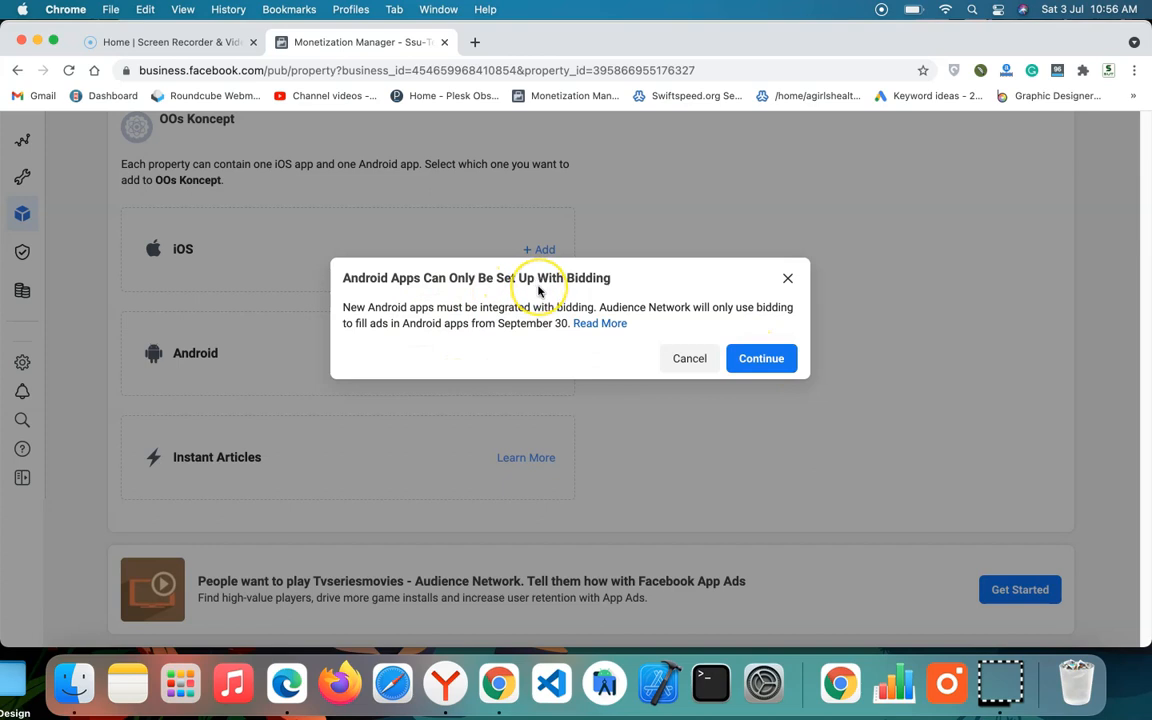
{"action": "left_click", "coordinate": [763, 358]}
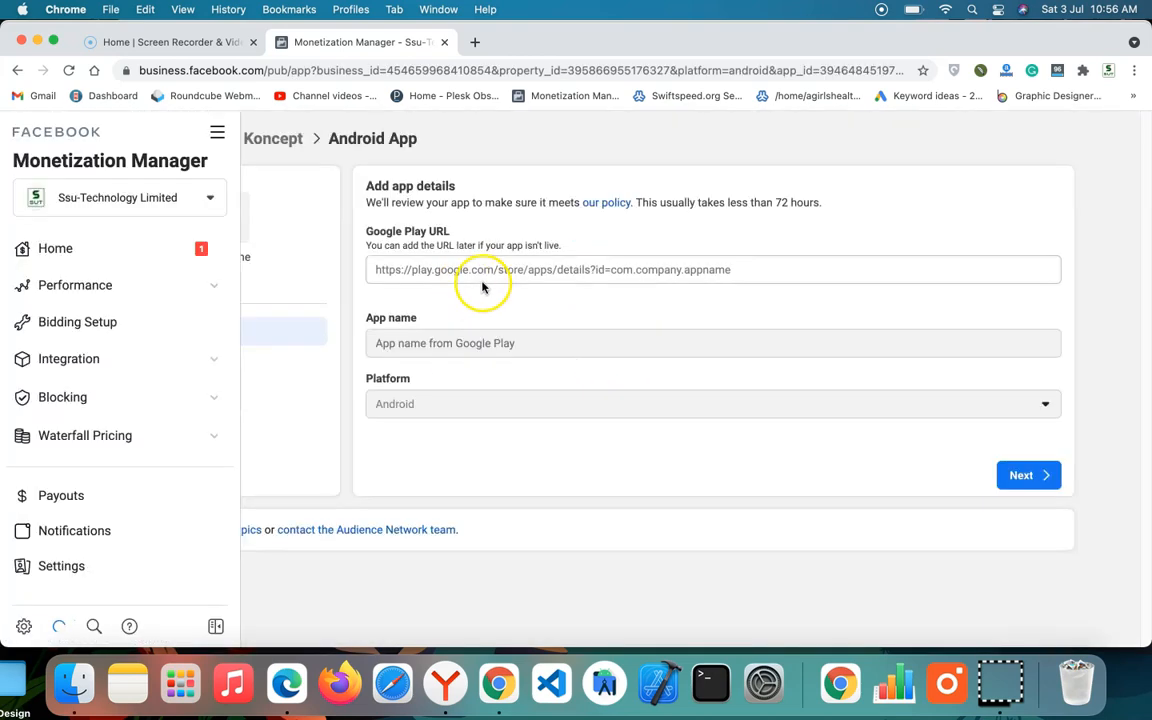
{"action": "left_click", "coordinate": [217, 133]}
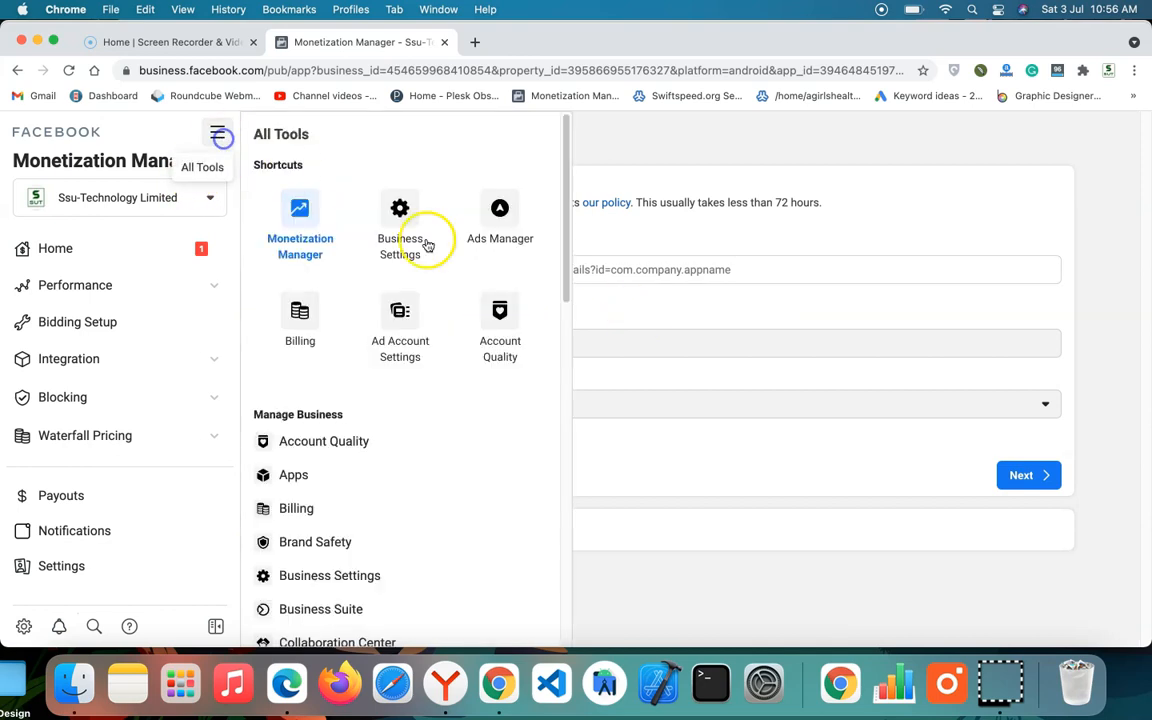
Step: Dismiss the All Tools menu and open play.google.com in a new tab to look up the app's store URL
{"action": "left_click", "coordinate": [614, 295]}
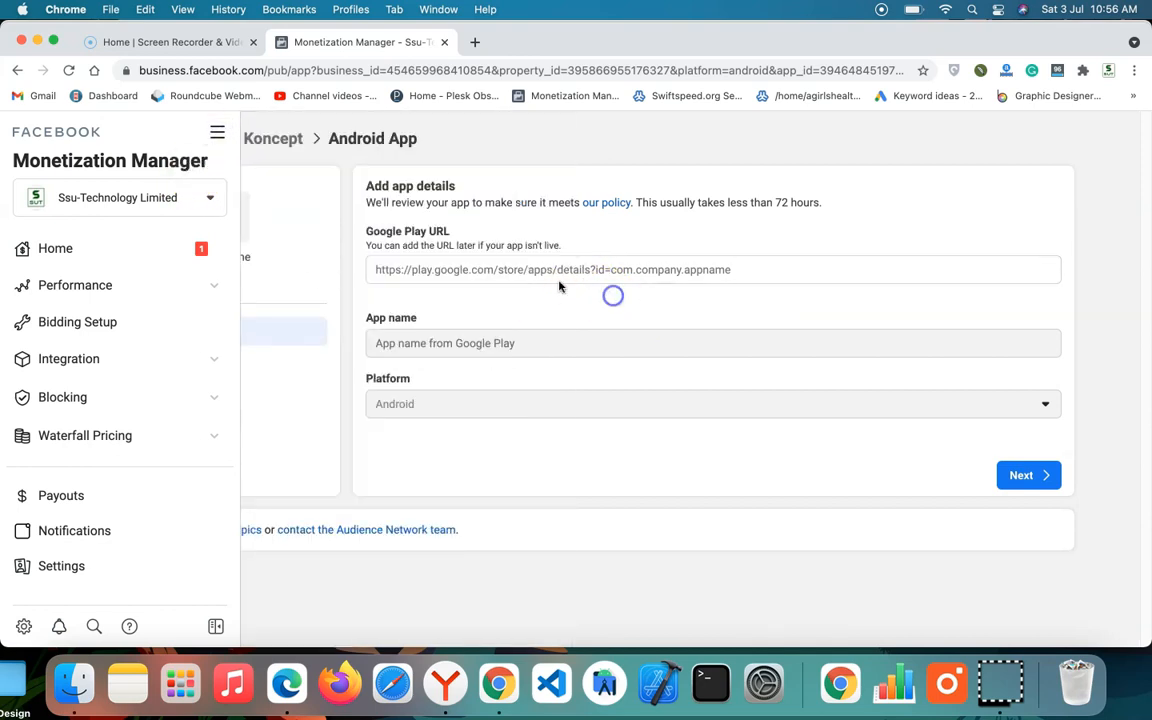
{"action": "left_click", "coordinate": [438, 268]}
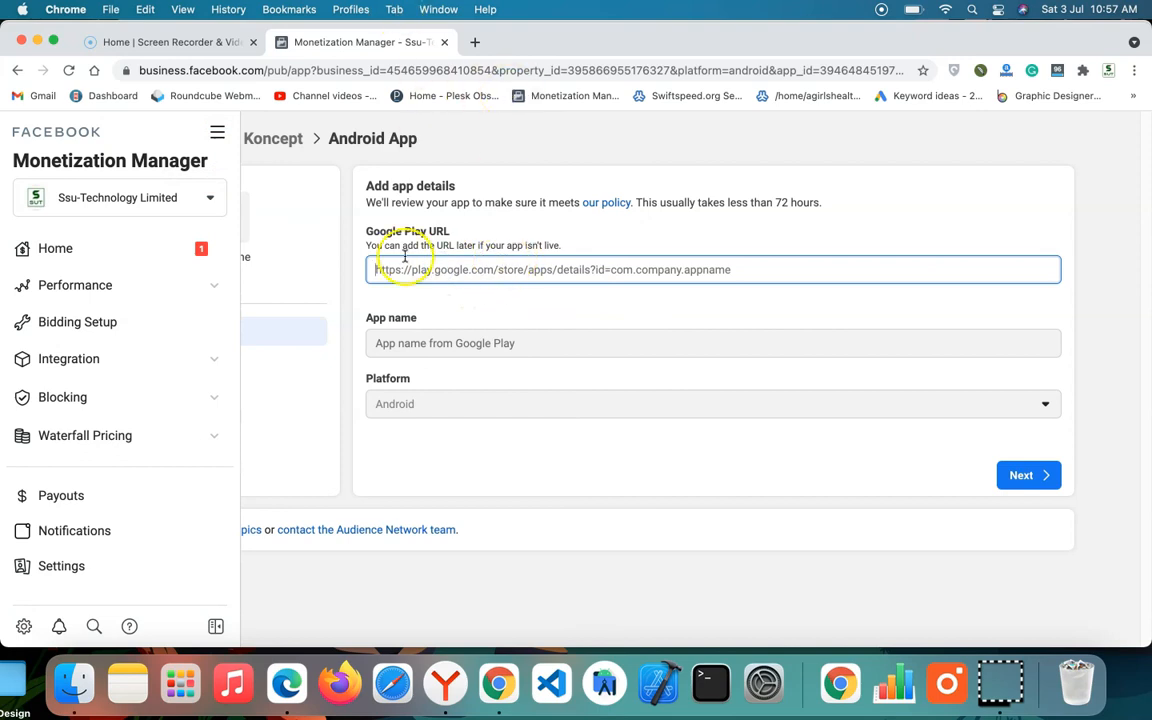
{"action": "left_click", "coordinate": [474, 46]}
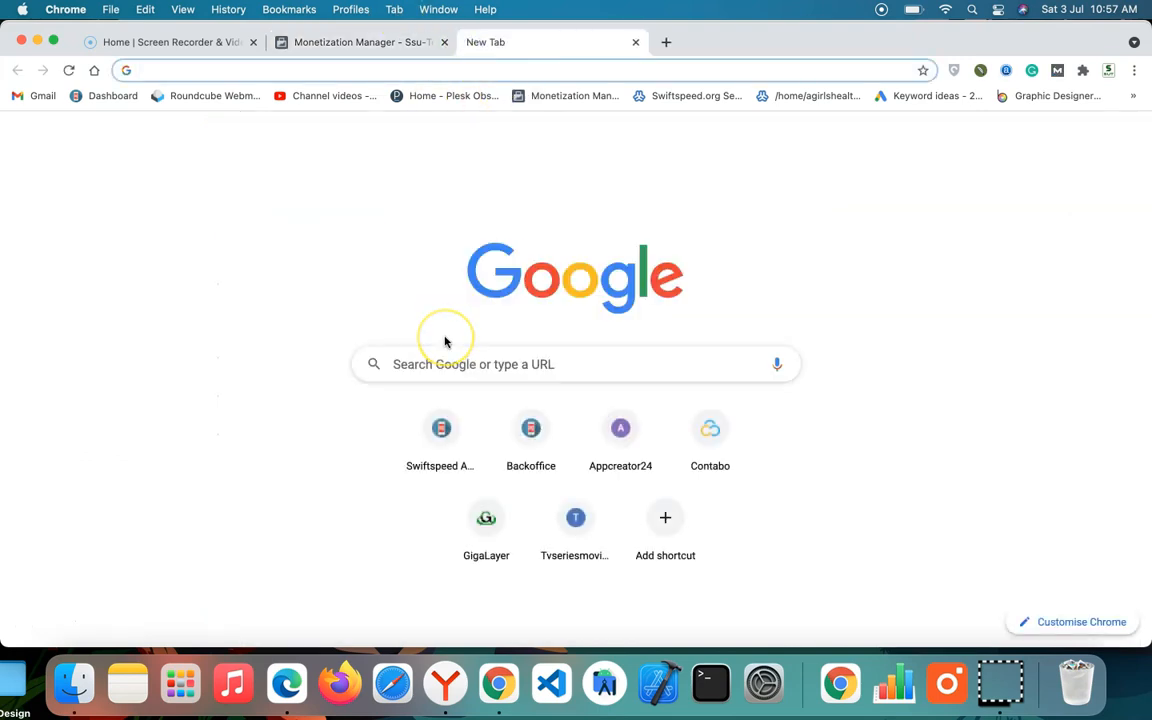
{"action": "type", "text": "pla"}
{"action": "key", "text": "Return"}
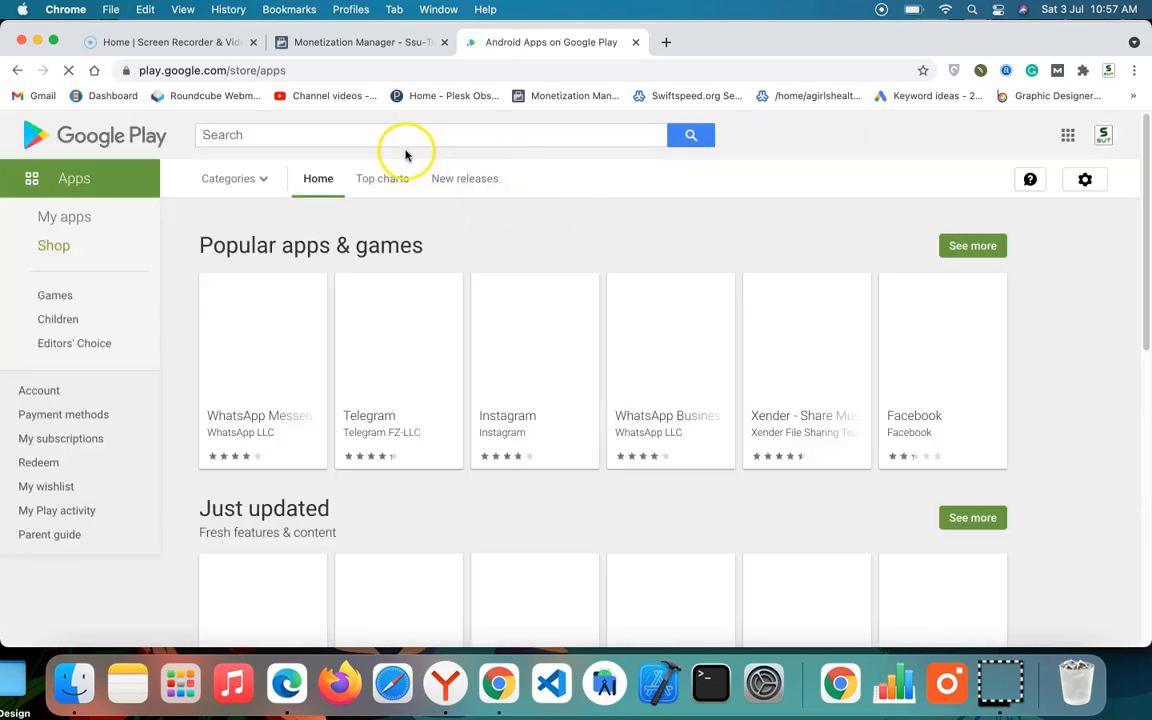
Step: Search Google Play for "oos koncept" and open the African Clothing From Oos Koncept listing
{"action": "left_click", "coordinate": [406, 137]}
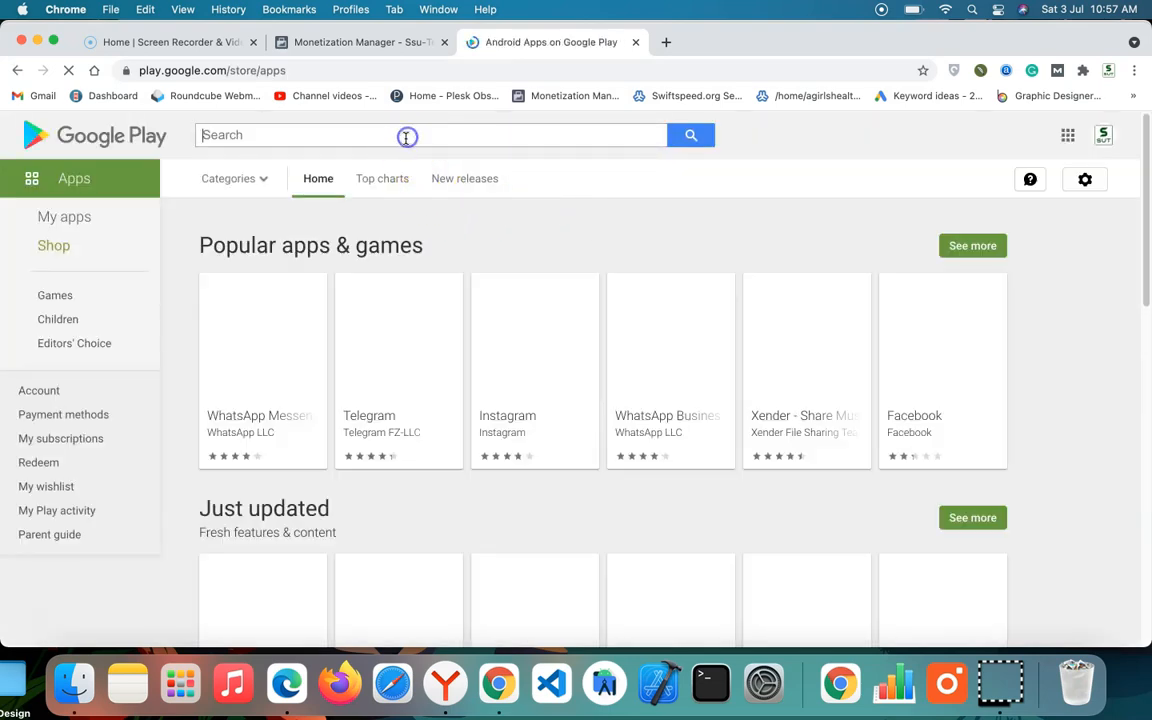
{"action": "type", "text": "oo"}
{"action": "key", "text": "BackSpace"}
{"action": "key", "text": "BackSpace"}
{"action": "type", "text": "ko"}
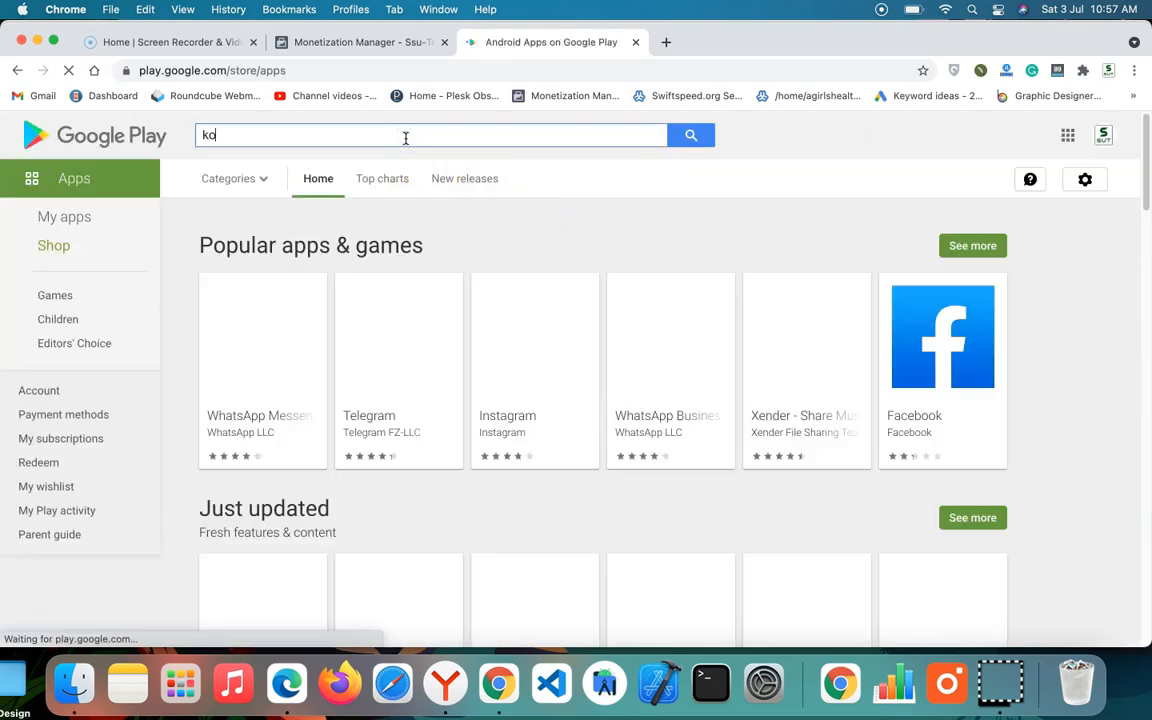
{"action": "type", "text": "ncept"}
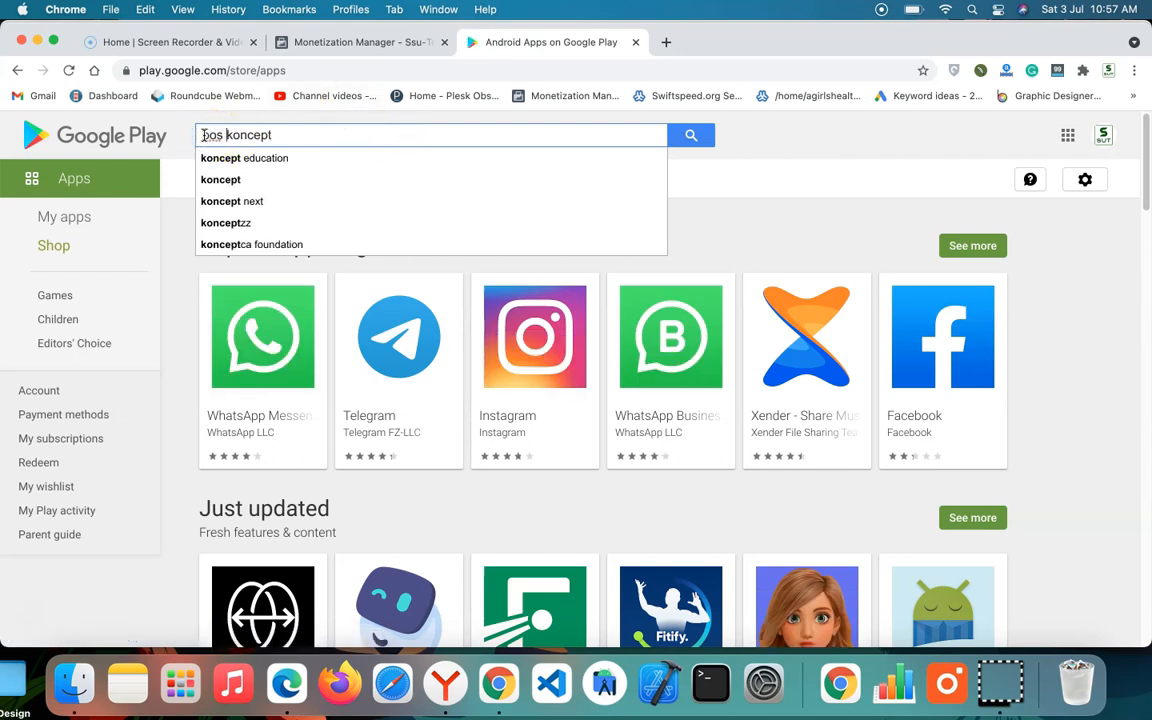
{"action": "key", "text": "Return"}
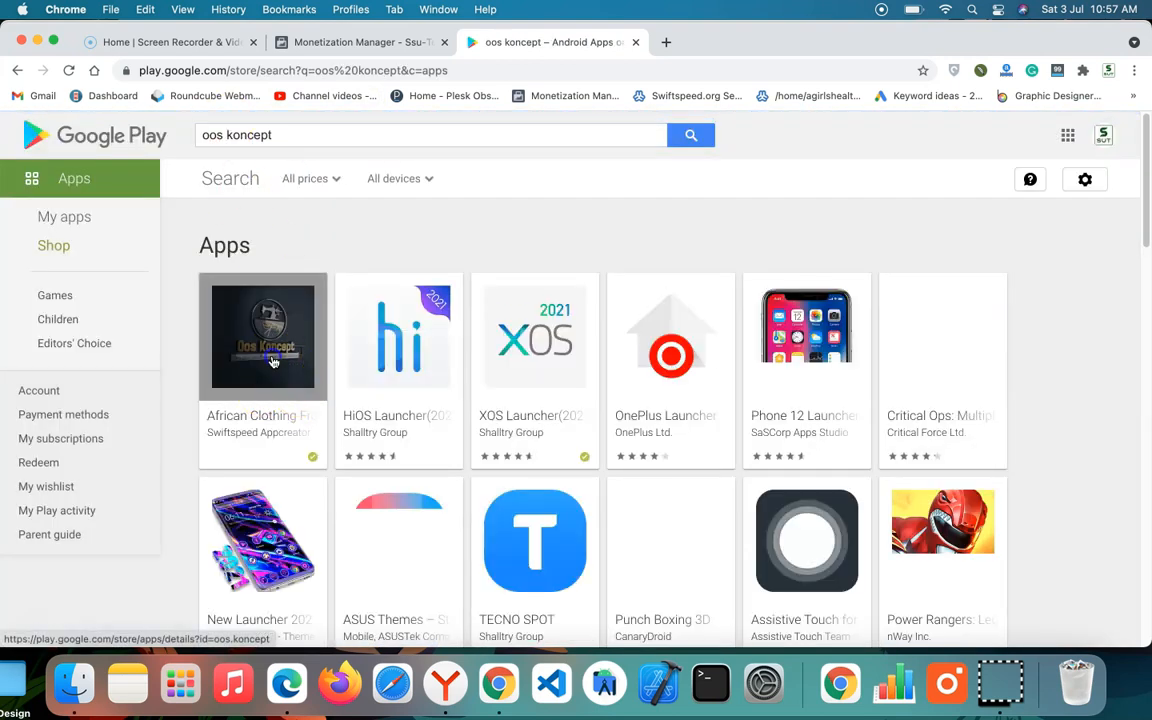
{"action": "left_click", "coordinate": [276, 364]}
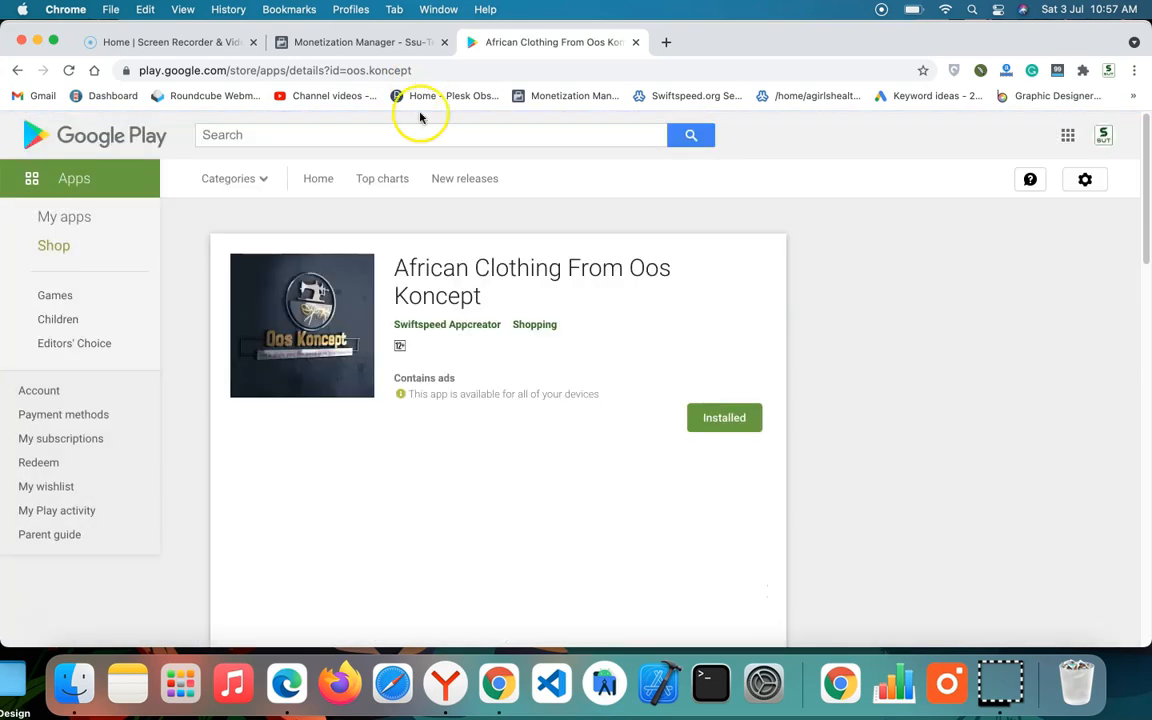
Step: Copy the listing's web address and paste it as the Google Play URL in the Monetization Manager app details
{"action": "left_click", "coordinate": [413, 66]}
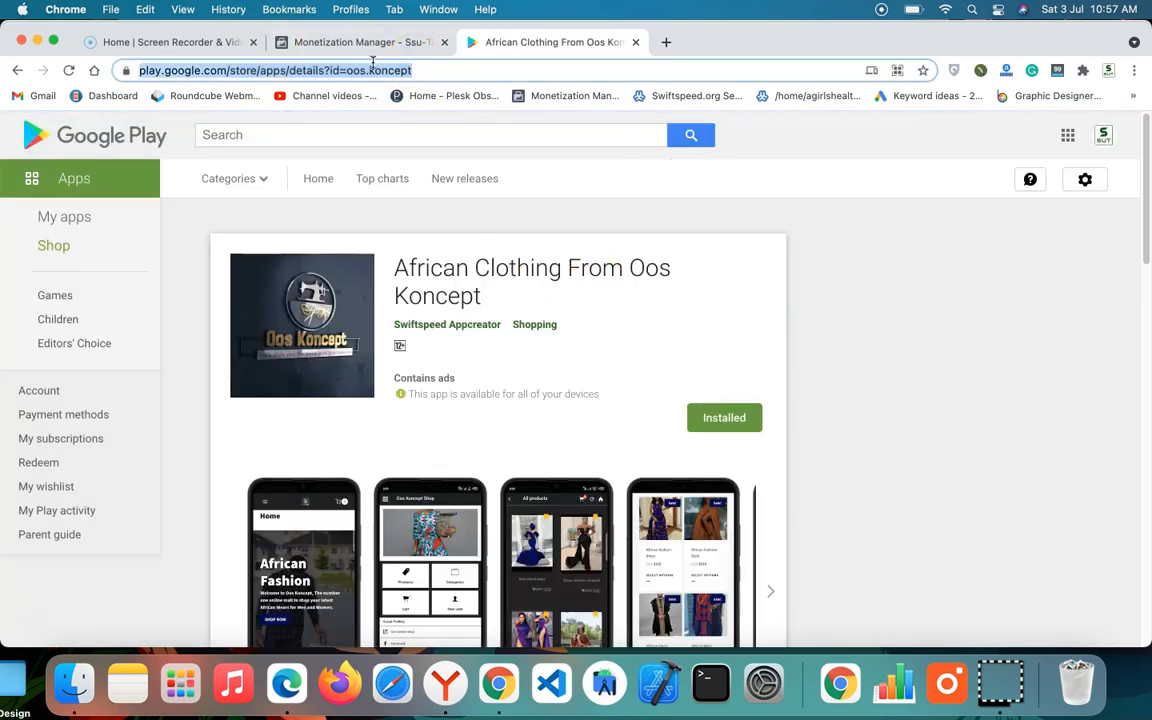
{"action": "scroll", "coordinate": [463, 411], "scroll_direction": "down", "scroll_amount": 3}
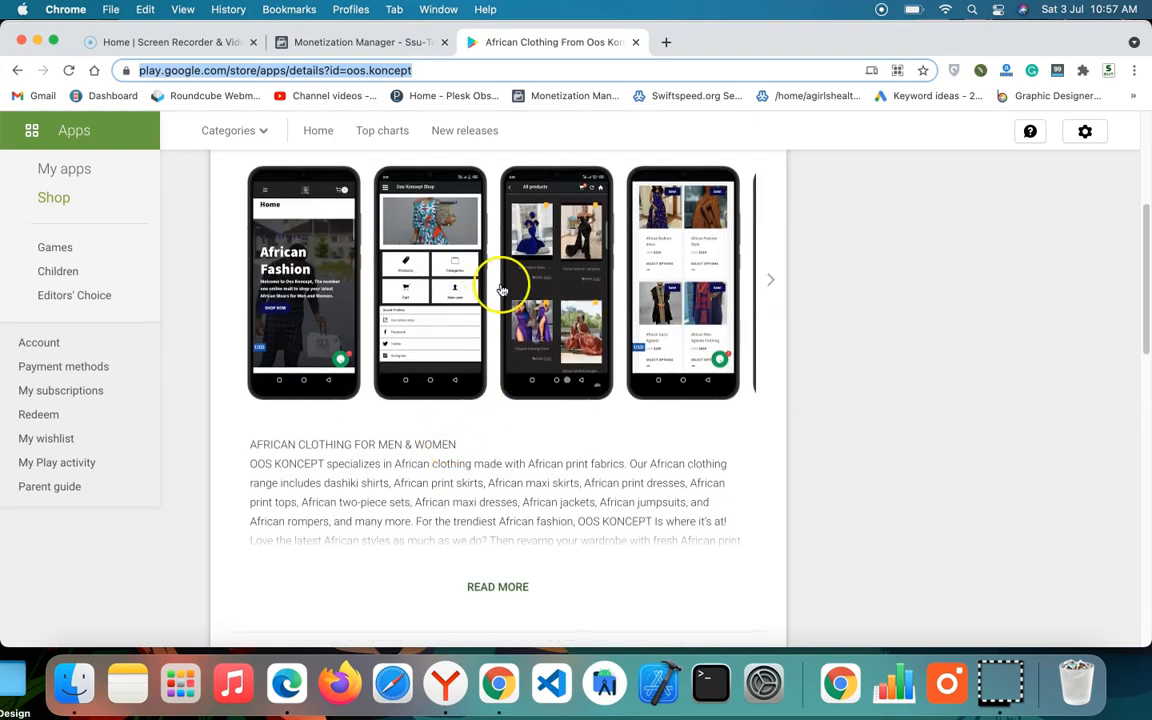
{"action": "scroll", "coordinate": [501, 278], "scroll_direction": "up", "scroll_amount": 3}
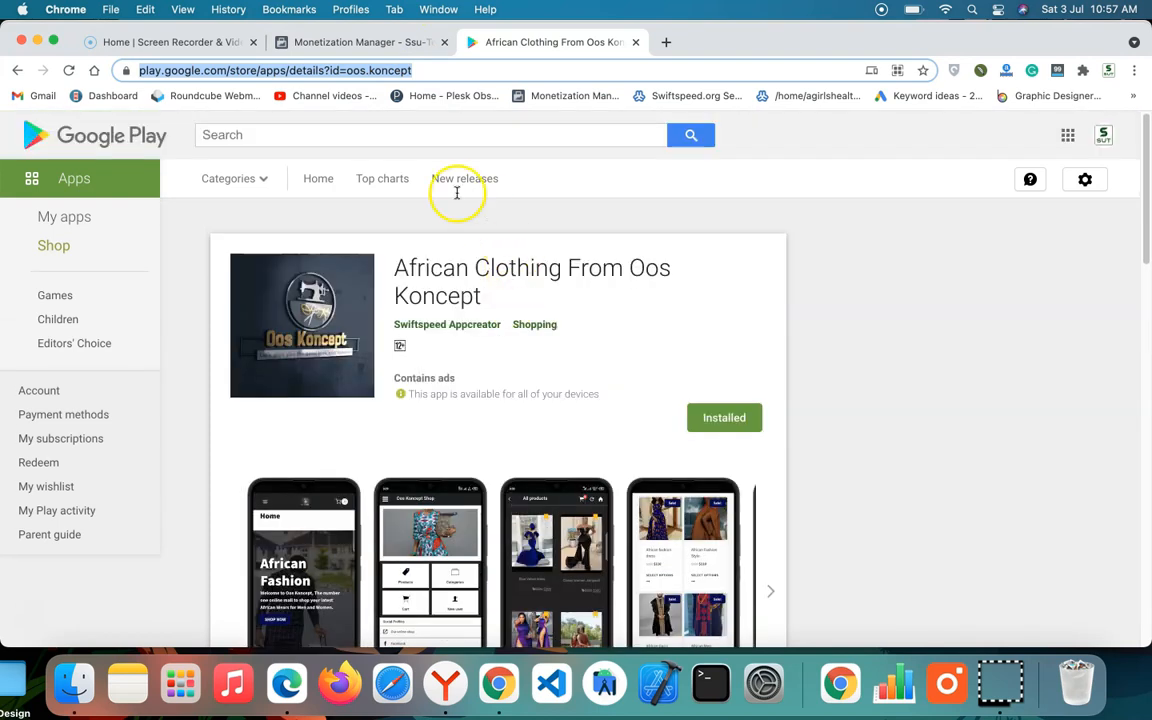
{"action": "right_click", "coordinate": [280, 70]}
{"action": "left_click", "coordinate": [327, 198]}
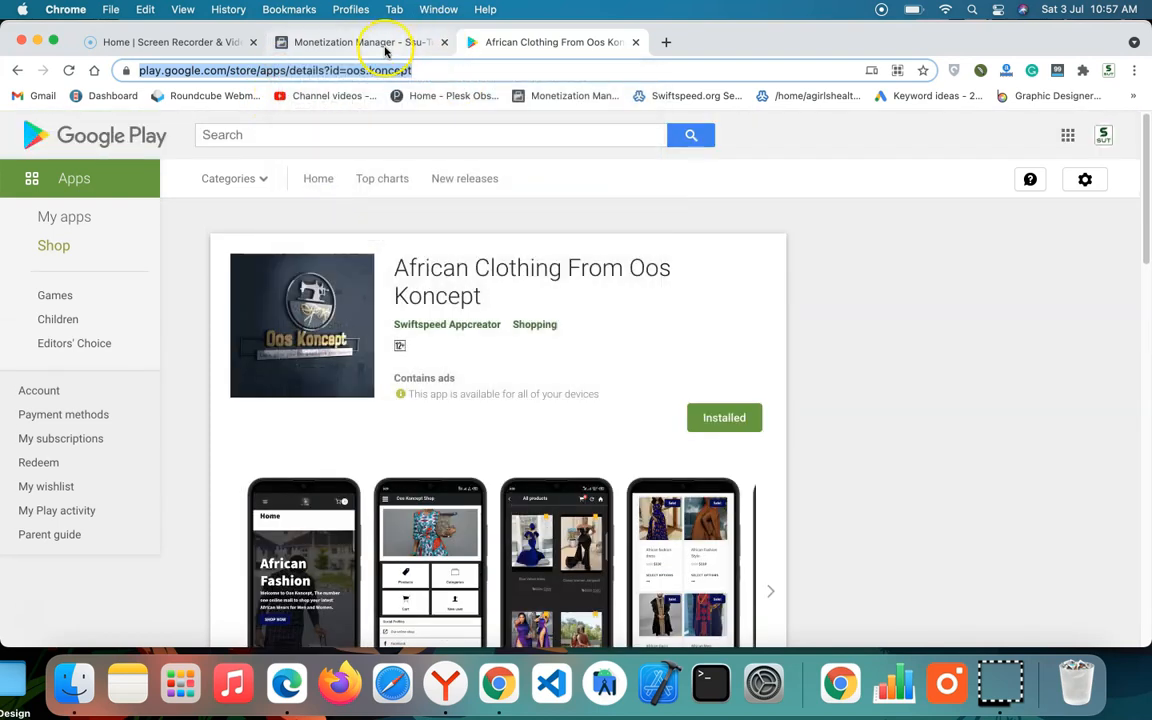
{"action": "left_click", "coordinate": [385, 50]}
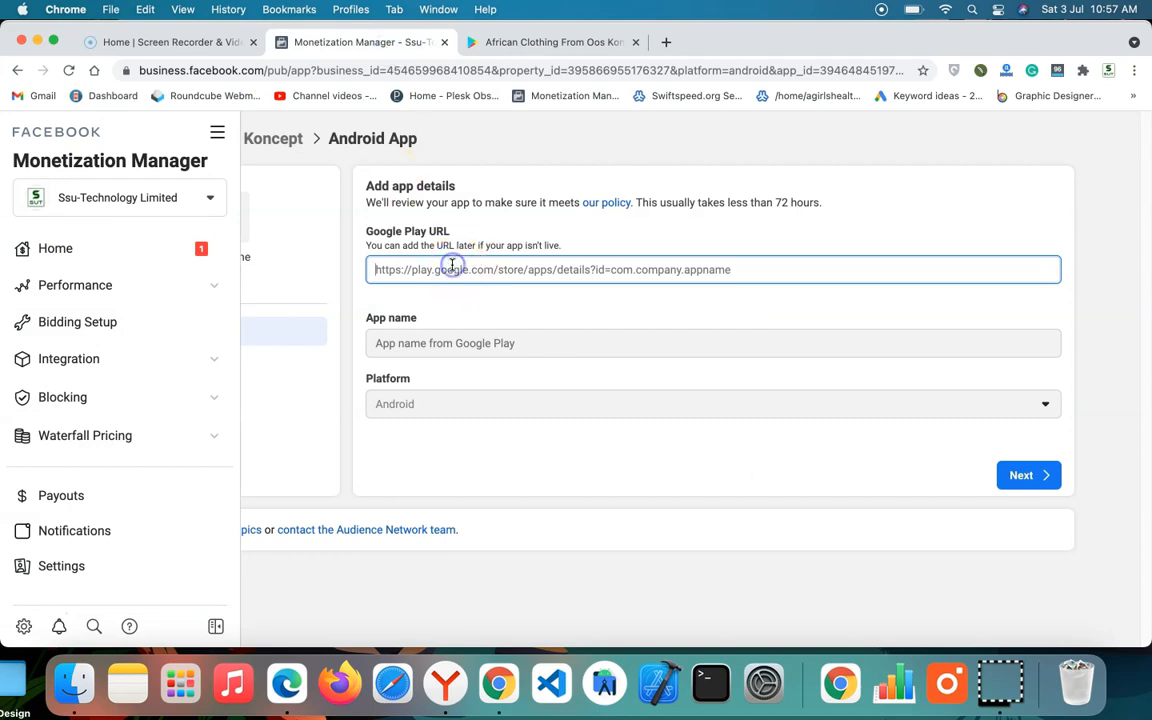
{"action": "key", "text": "super+v"}
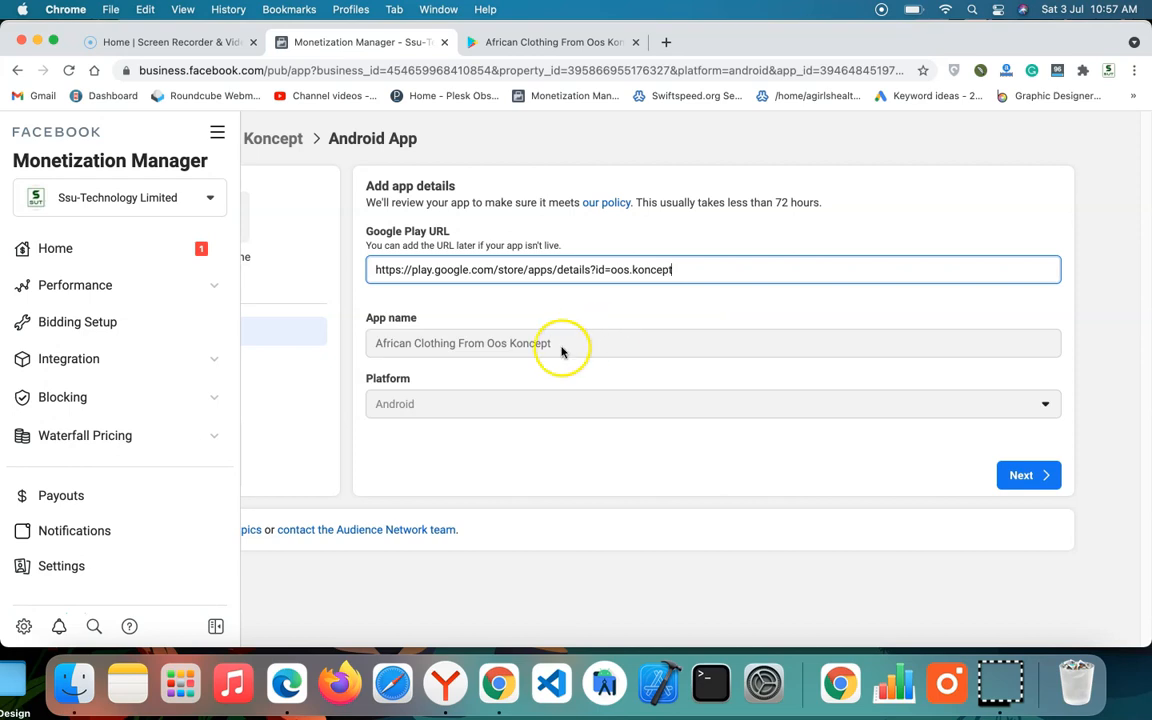
Step: Collapse the navigation sidebar, then submit the app details and keep the existing payment account to reach Verification
{"action": "left_click", "coordinate": [534, 446]}
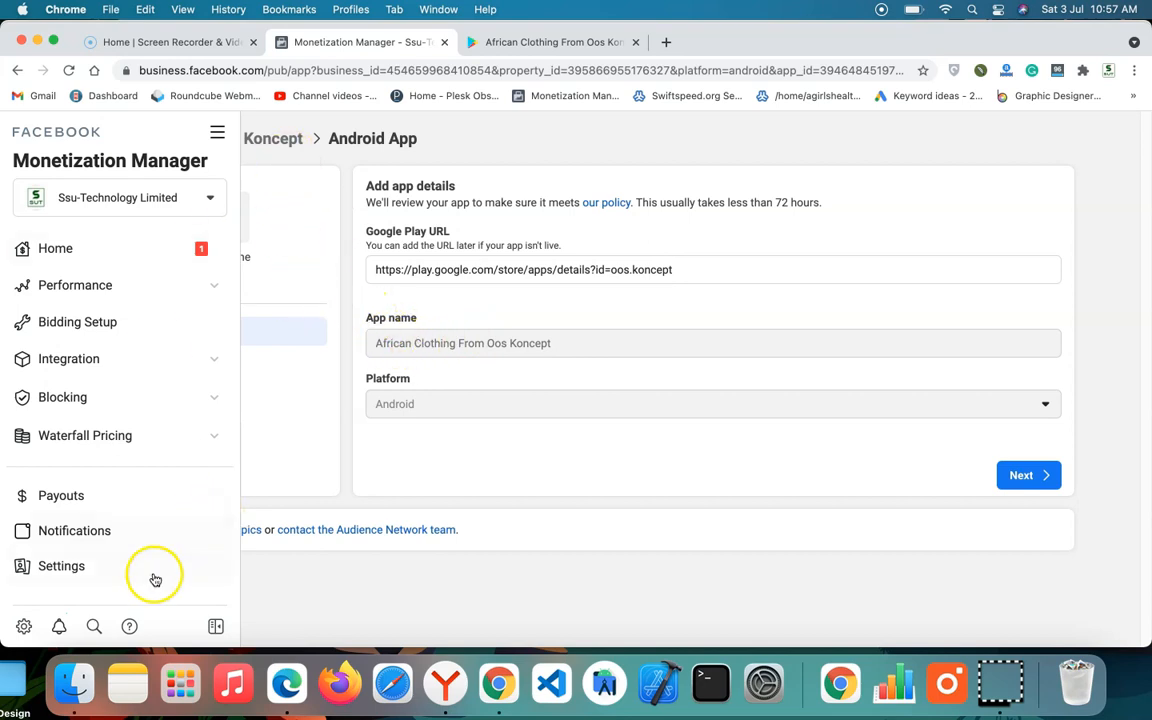
{"action": "left_click", "coordinate": [213, 626]}
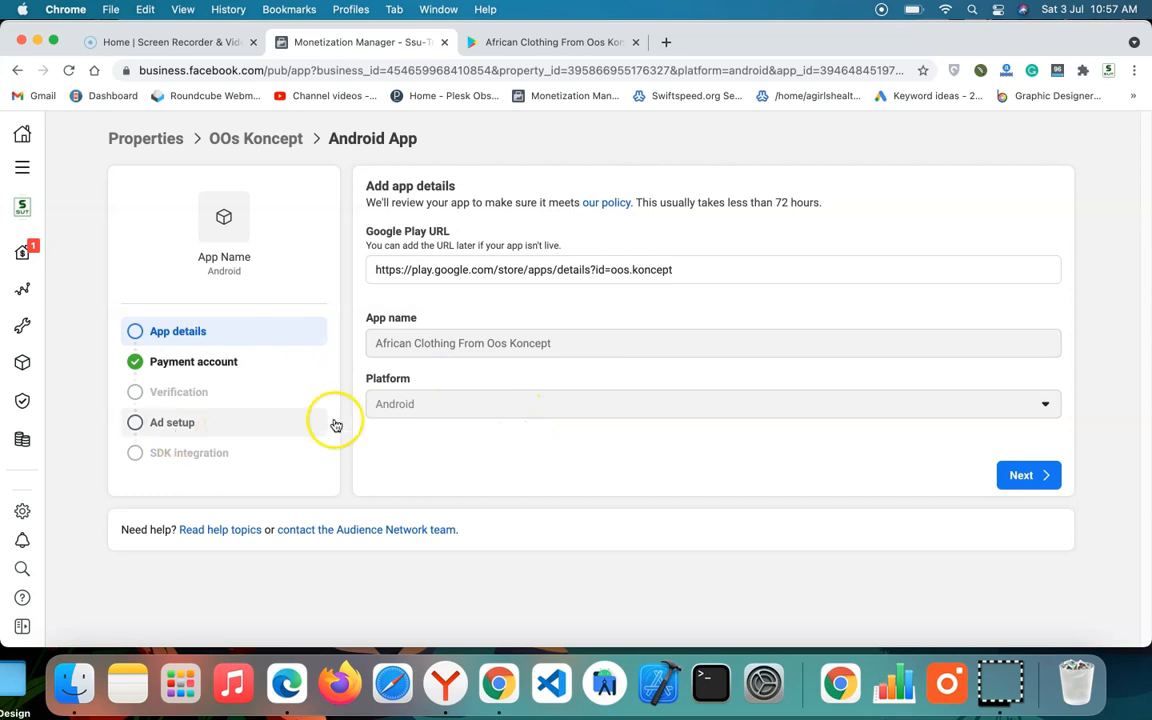
{"action": "left_click", "coordinate": [1033, 475]}
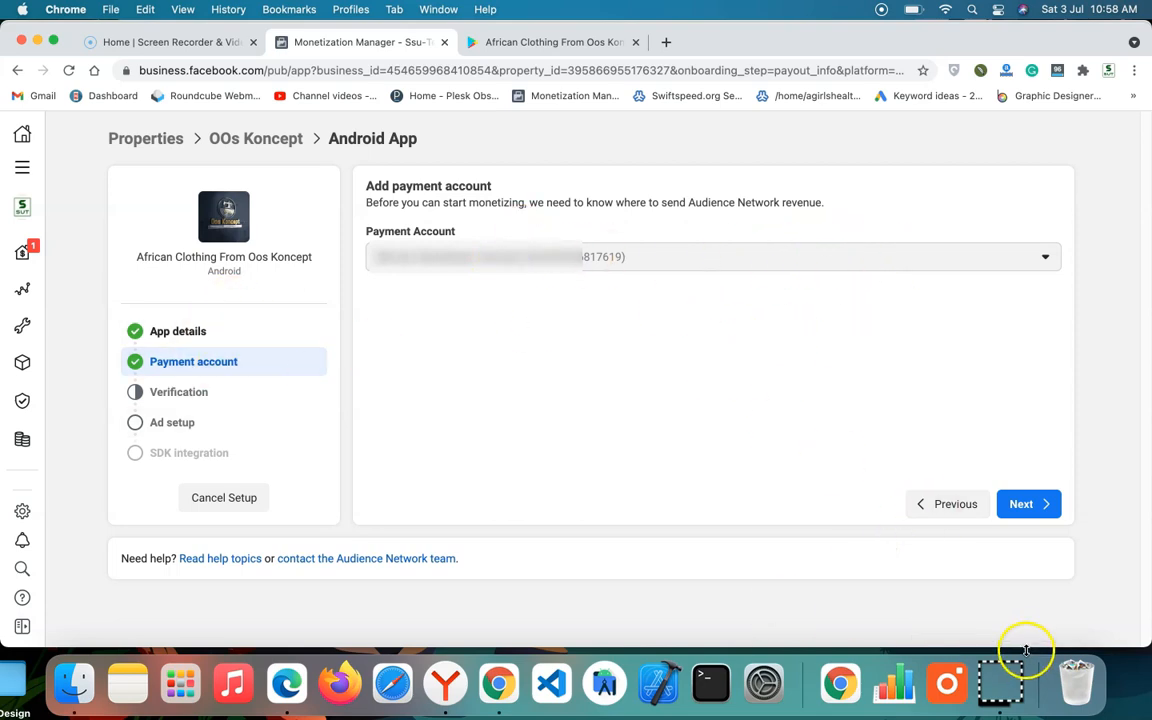
{"action": "left_click", "coordinate": [1021, 505]}
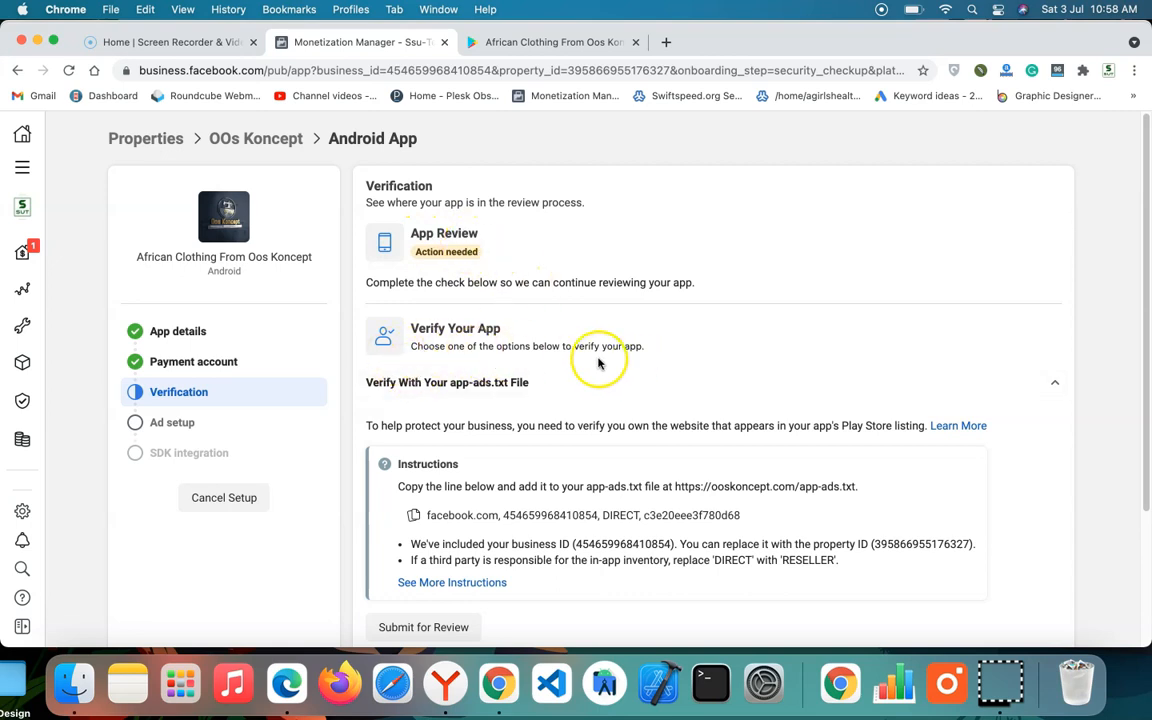
Step: Verify the app by email: send a code to the Google Play contact email, enter the verification code and submit it
{"action": "scroll", "coordinate": [593, 360], "scroll_direction": "down", "scroll_amount": 3}
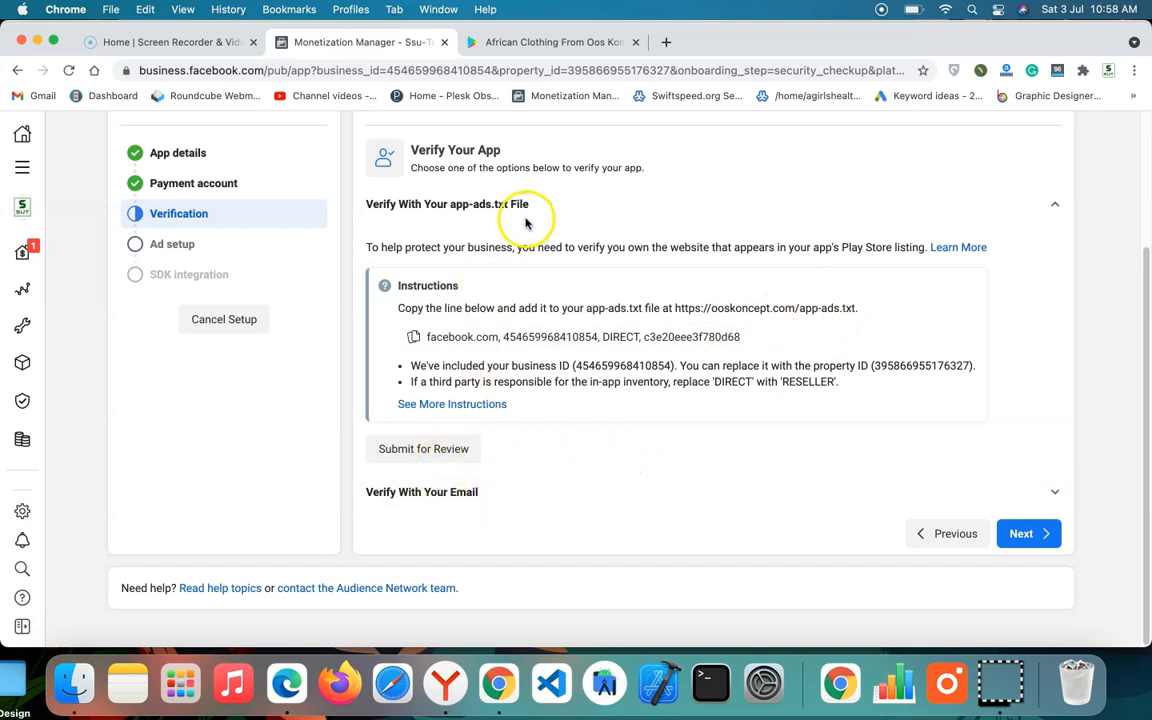
{"action": "scroll", "coordinate": [520, 228], "scroll_direction": "up", "scroll_amount": 1}
{"action": "left_click", "coordinate": [503, 513]}
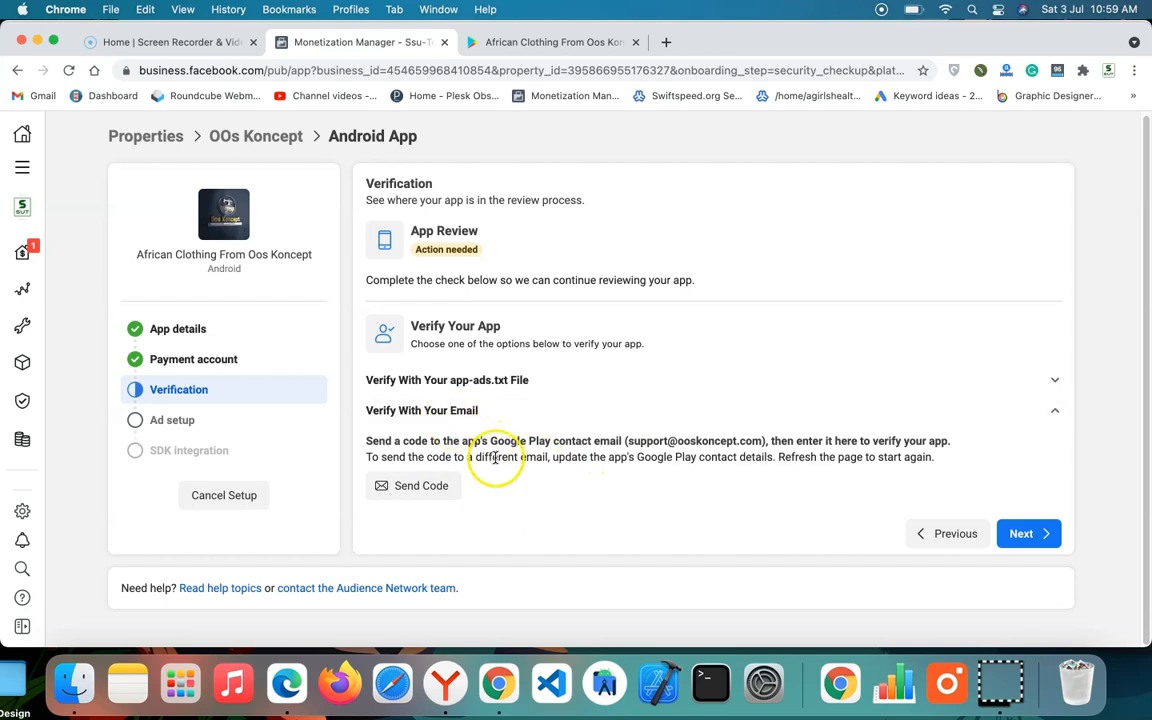
{"action": "left_click", "coordinate": [420, 487]}
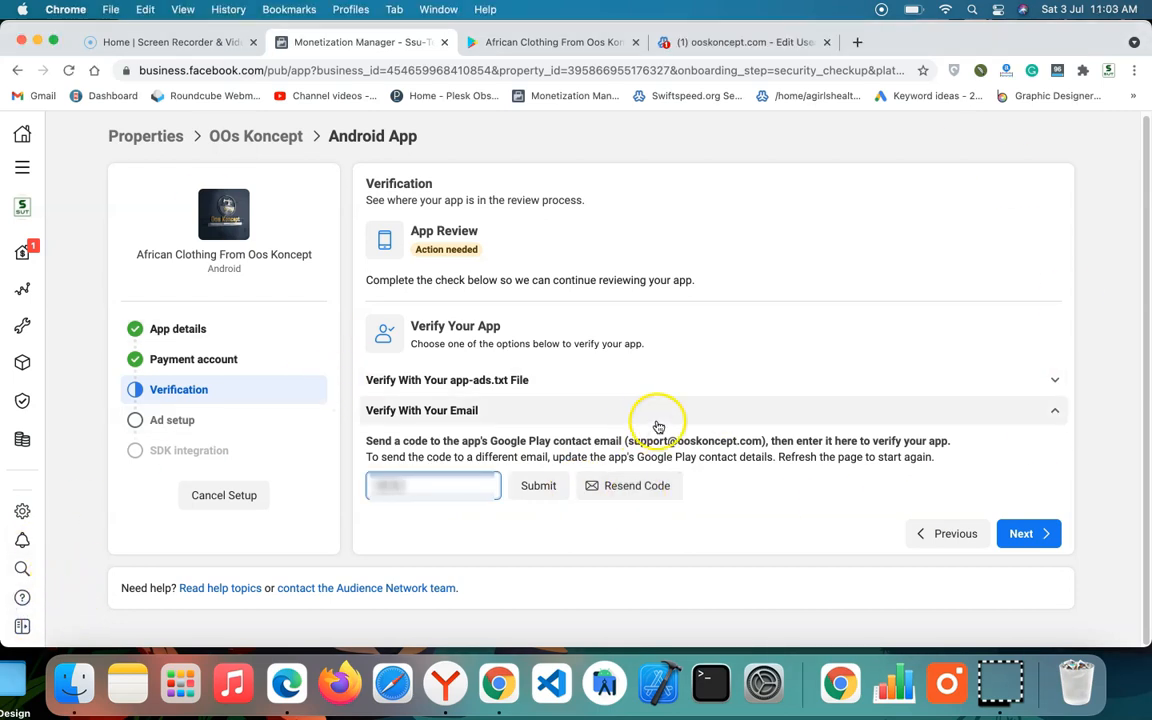
{"action": "left_click", "coordinate": [490, 486]}
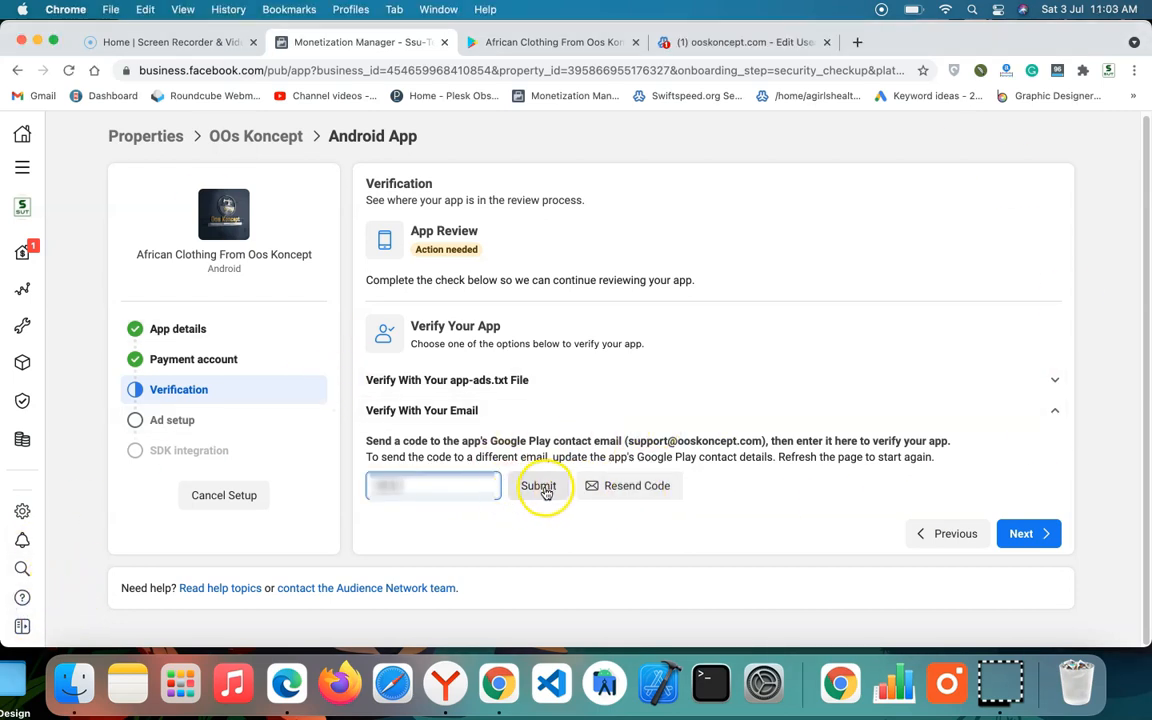
{"action": "left_click", "coordinate": [546, 489]}
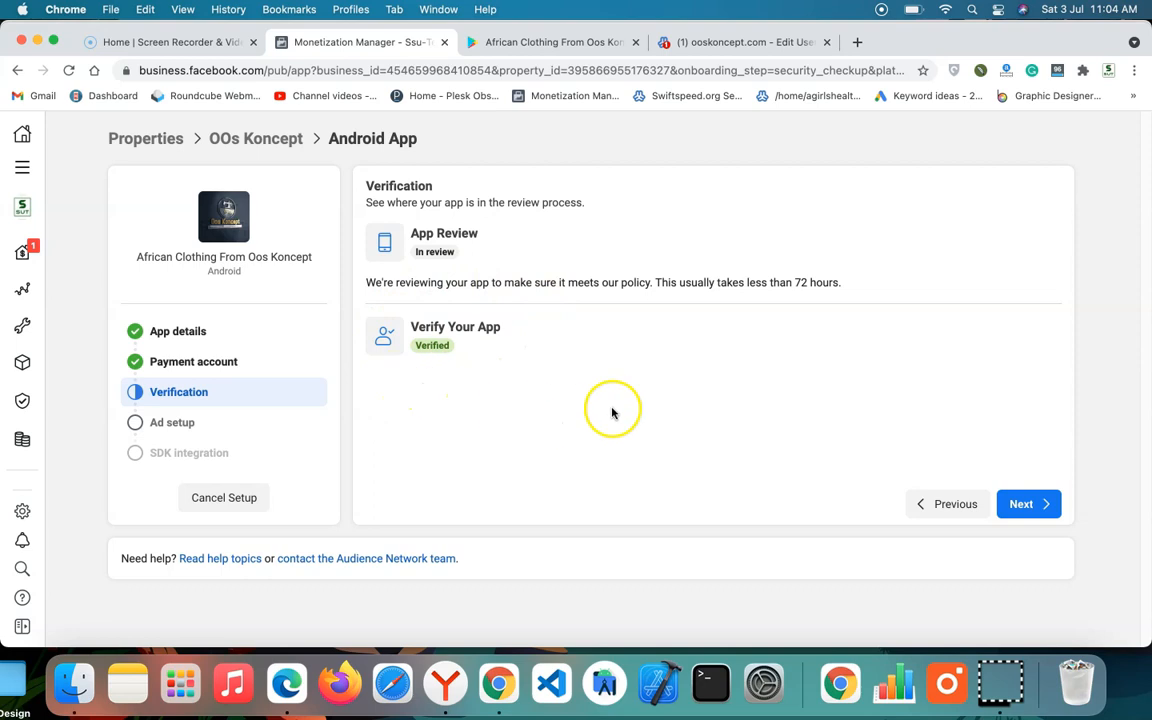
Step: Choose Banner as the format for the first ad placement and proceed to SDK integration
{"action": "left_click", "coordinate": [1040, 510]}
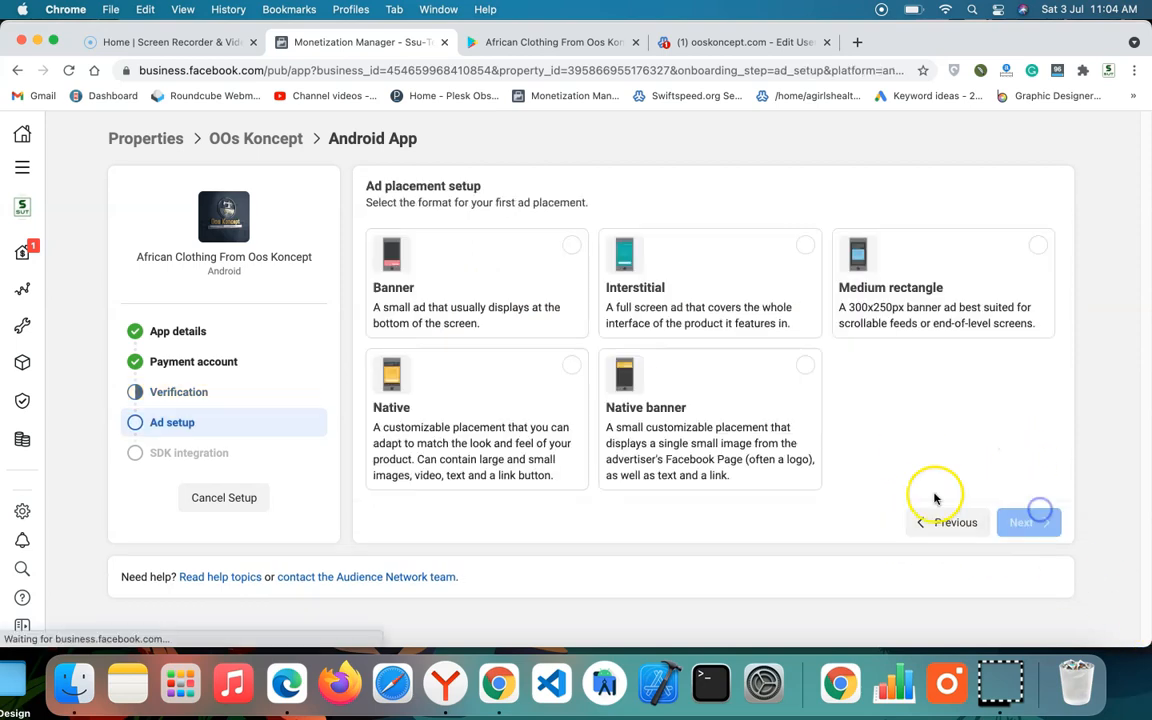
{"action": "left_click", "coordinate": [566, 248]}
{"action": "left_click", "coordinate": [1062, 532]}
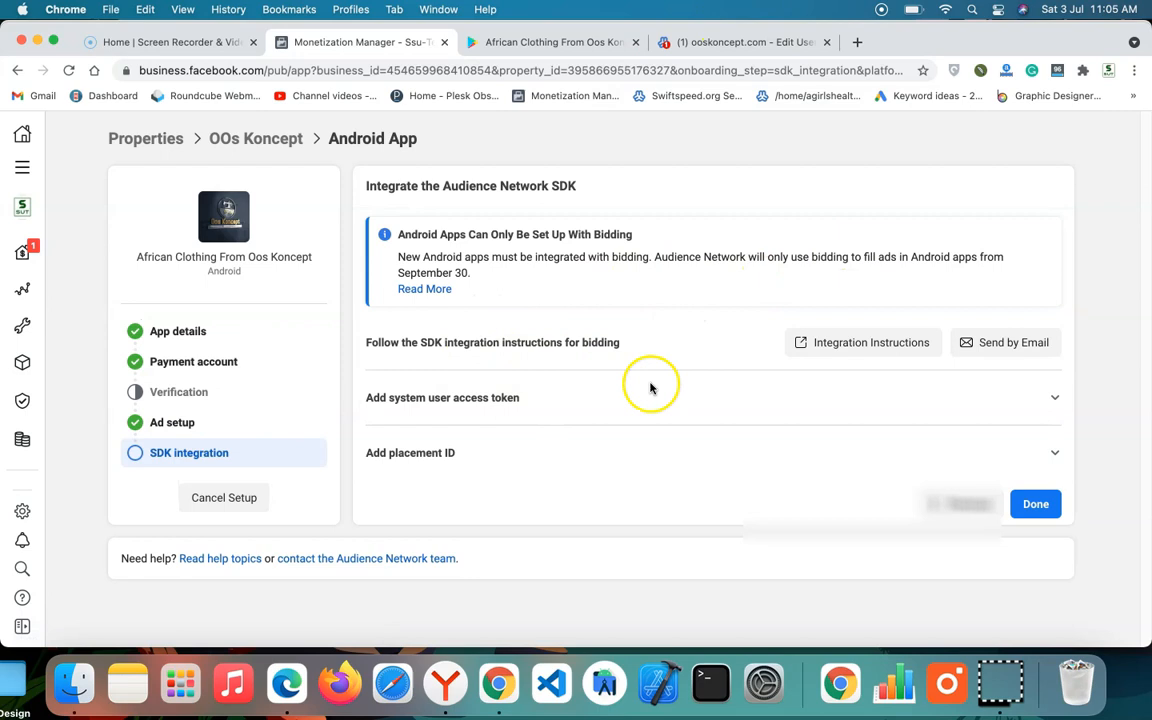
Step: Expand the Add placement ID section and copy the placement ID of First Android AppBanner Placement
{"action": "left_click", "coordinate": [524, 463]}
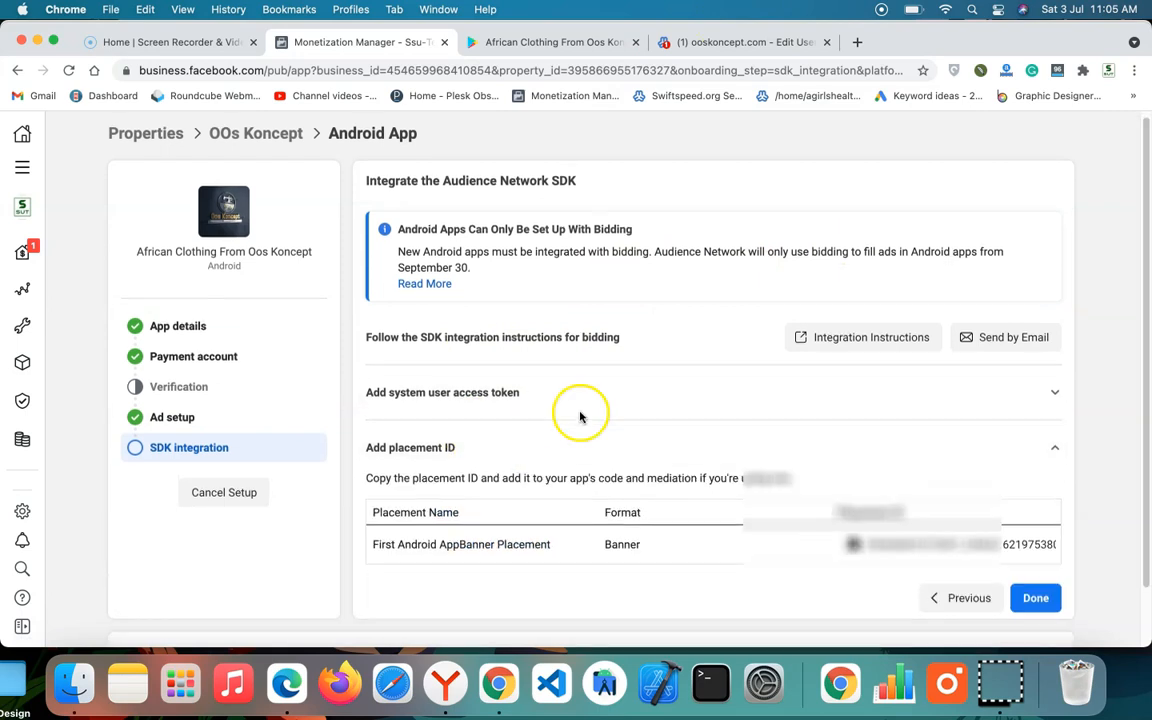
{"action": "scroll", "coordinate": [579, 411], "scroll_direction": "down", "scroll_amount": 2}
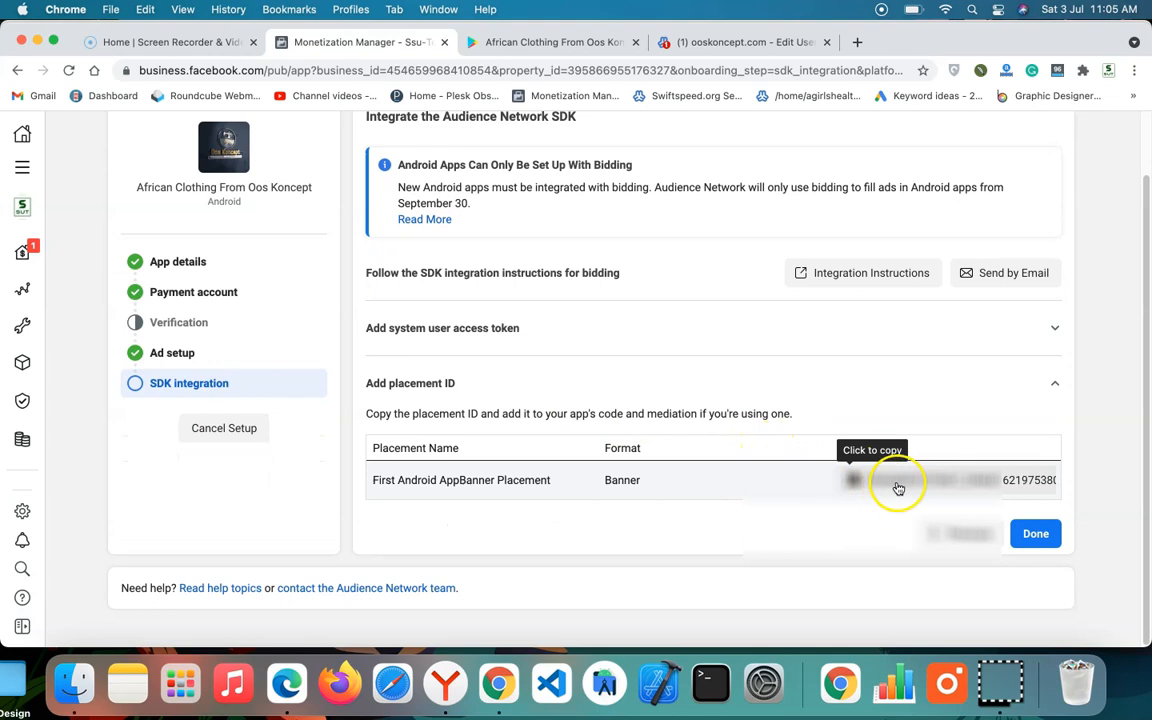
{"action": "scroll", "coordinate": [680, 330], "scroll_direction": "up", "scroll_amount": 2}
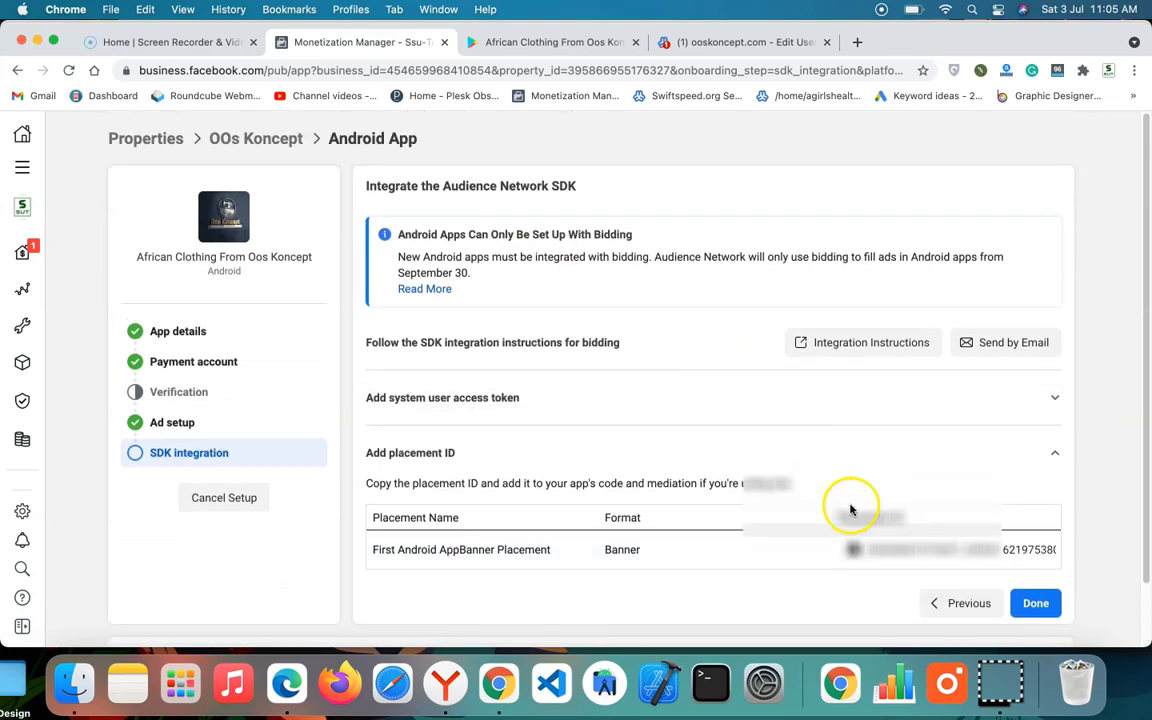
{"action": "left_click", "coordinate": [885, 551]}
{"action": "left_click", "coordinate": [875, 554]}
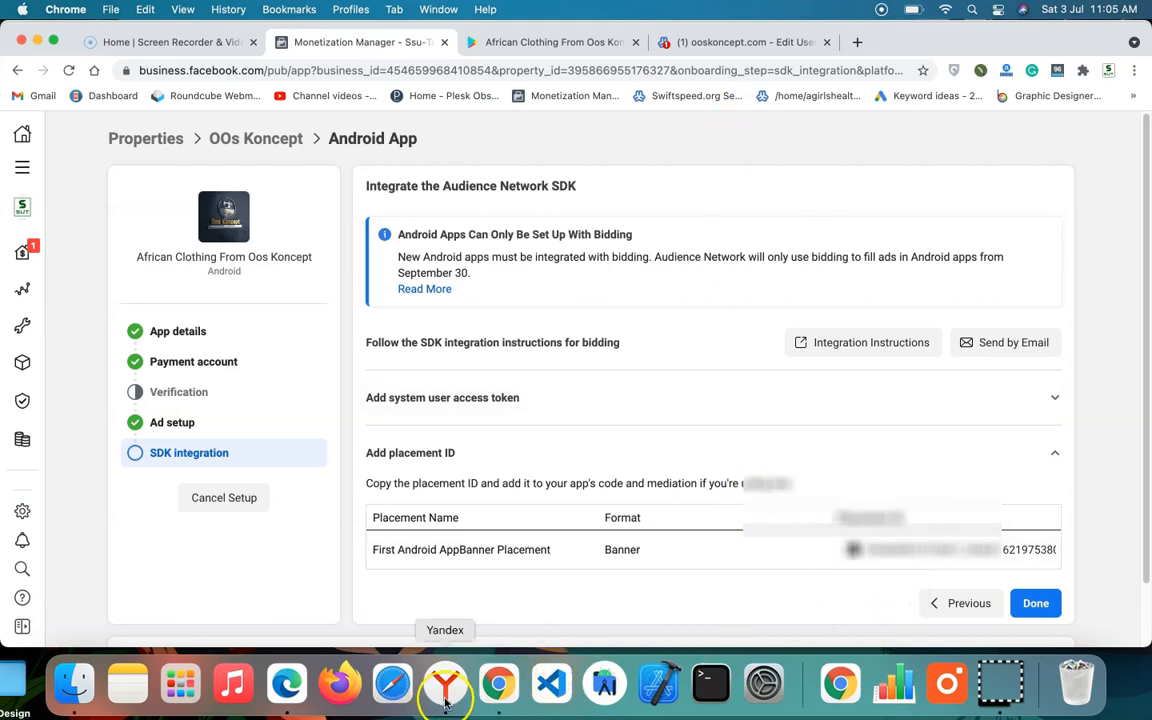
Step: Switch to Microsoft Edge and map the OOS banner ad unit to Facebook Audience Network with the copied placement ID
{"action": "left_click", "coordinate": [286, 686]}
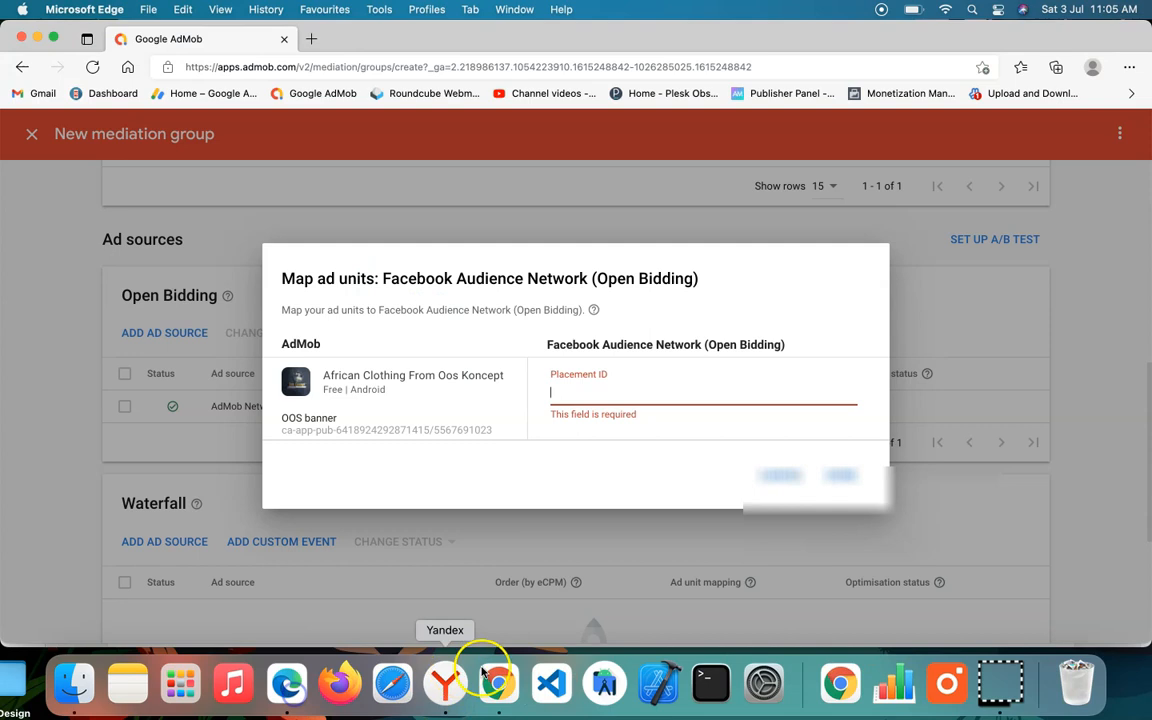
{"action": "left_click", "coordinate": [631, 387]}
{"action": "key", "text": "super+v"}
{"action": "left_click", "coordinate": [841, 475]}
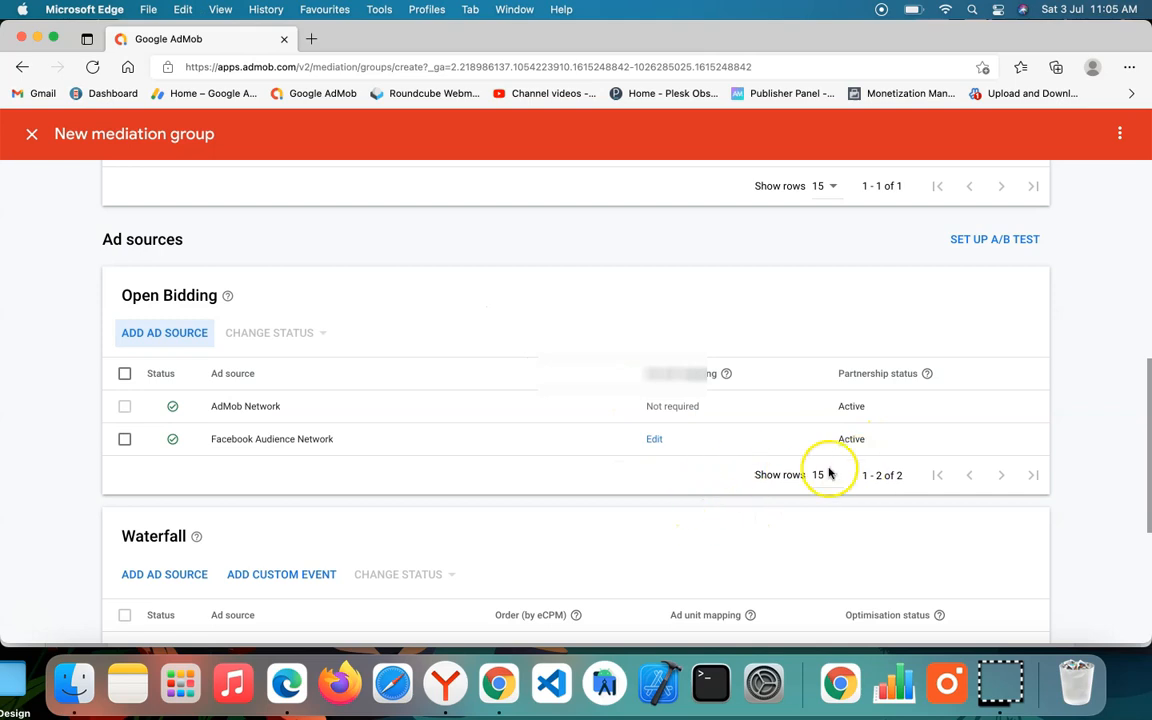
Step: Save the new mediation group and switch to the Publish your app page in Yandex
{"action": "scroll", "coordinate": [810, 458], "scroll_direction": "down", "scroll_amount": 5}
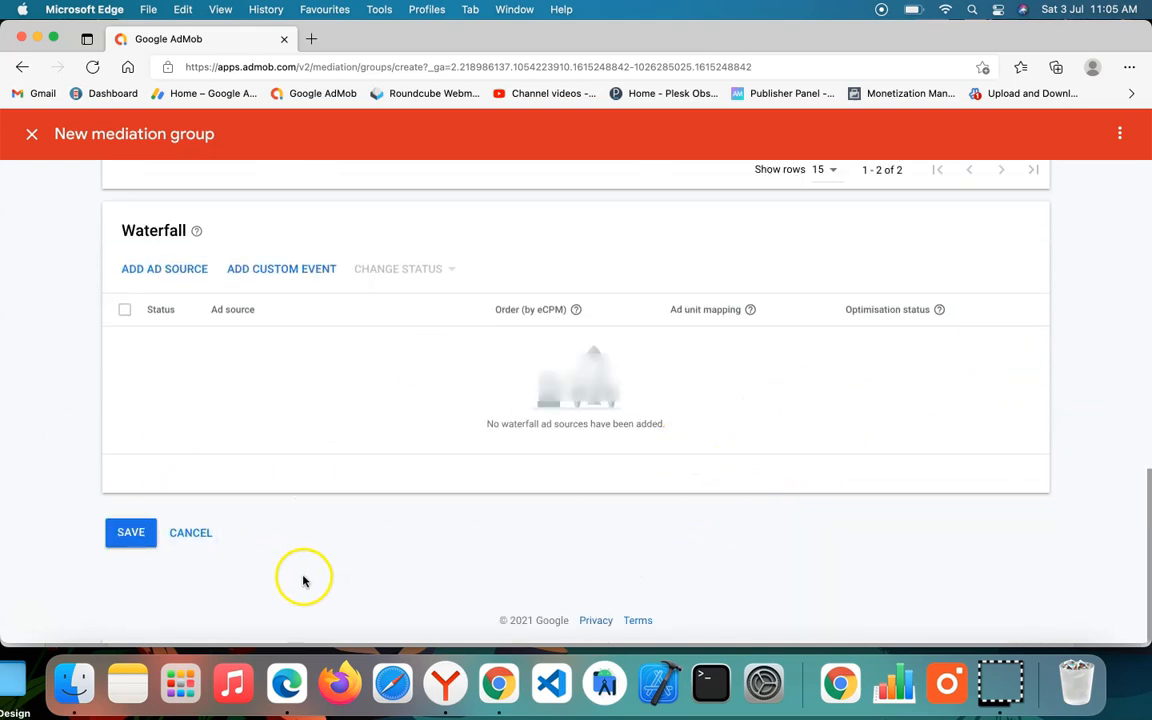
{"action": "left_click", "coordinate": [134, 540]}
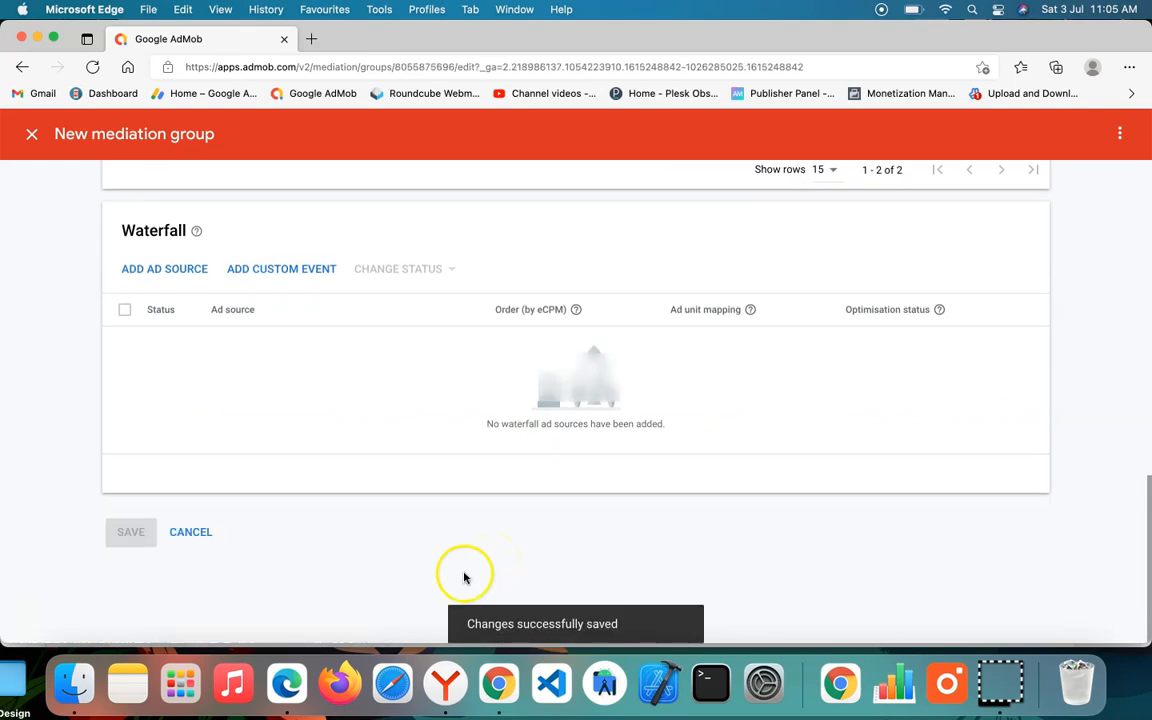
{"action": "left_click", "coordinate": [445, 683]}
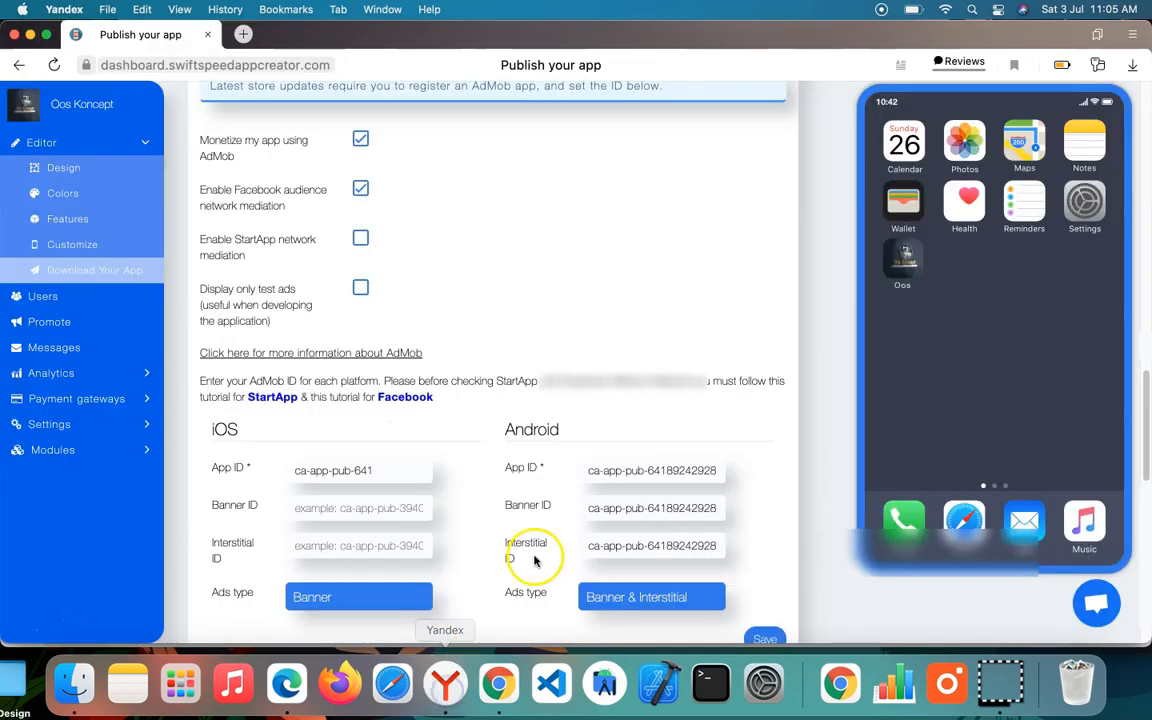
Step: Switch to Google Chrome, finish the Audience Network SDK integration setup and open First Android App Ad Space
{"action": "left_click", "coordinate": [498, 683]}
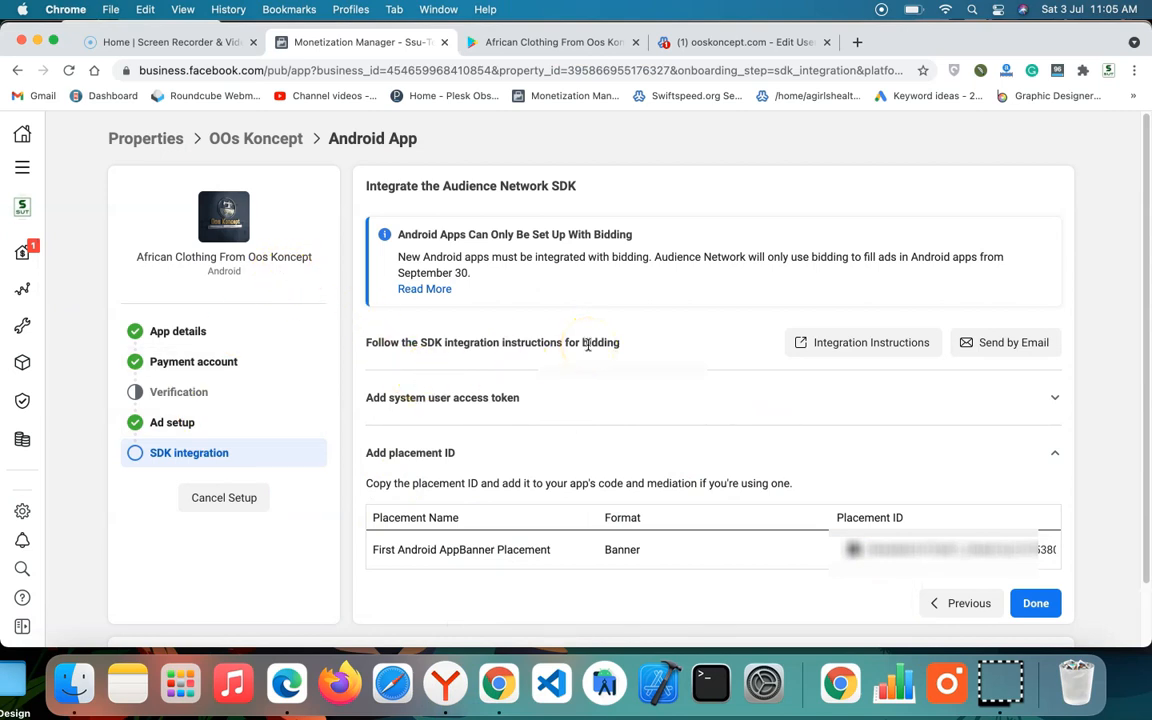
{"action": "left_click", "coordinate": [651, 412]}
{"action": "left_click", "coordinate": [651, 413]}
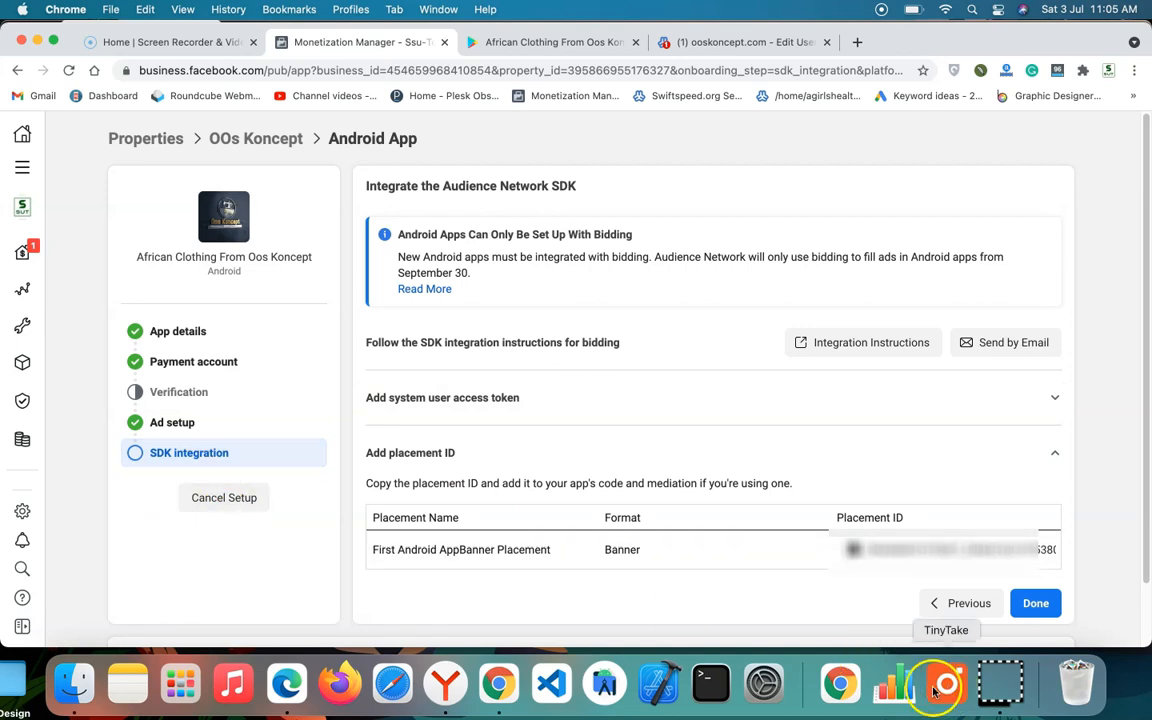
{"action": "left_click", "coordinate": [1038, 604]}
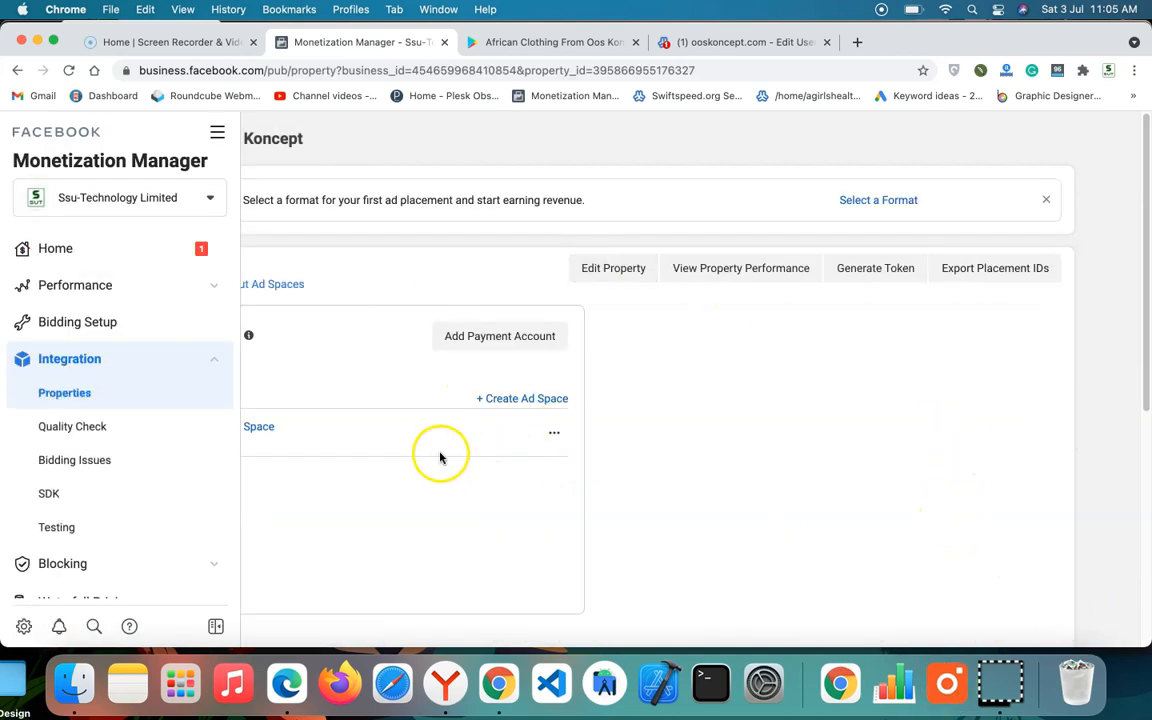
{"action": "left_click", "coordinate": [259, 428]}
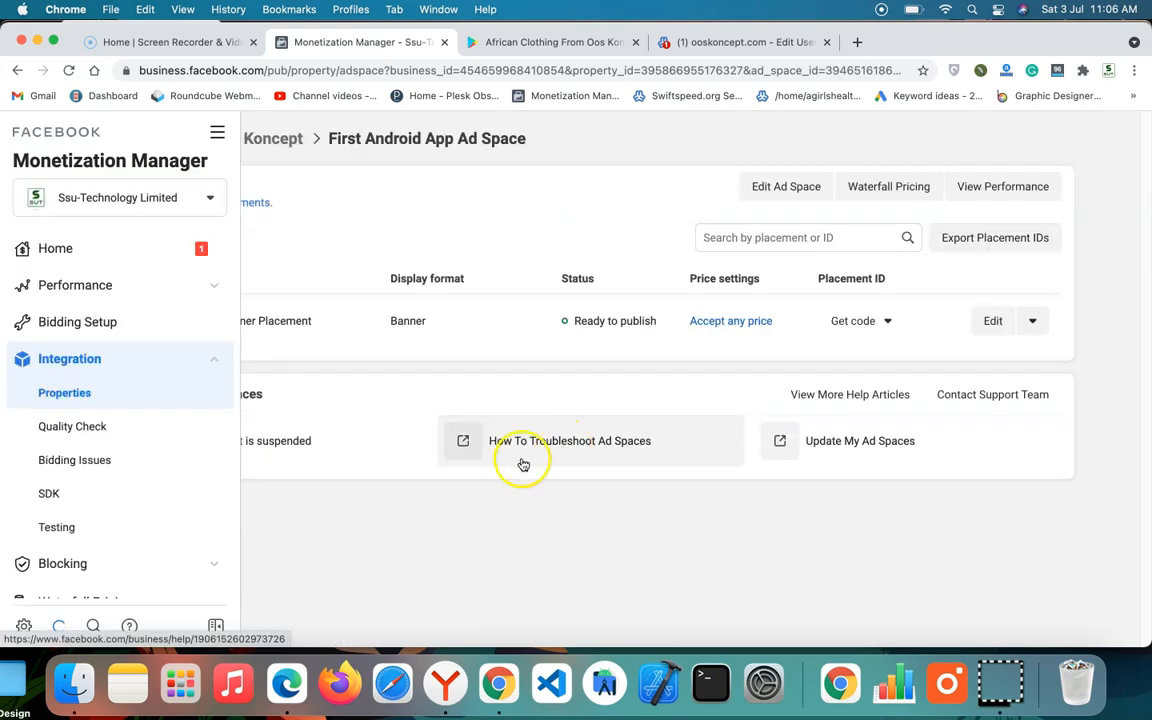
{"action": "left_click", "coordinate": [217, 627]}
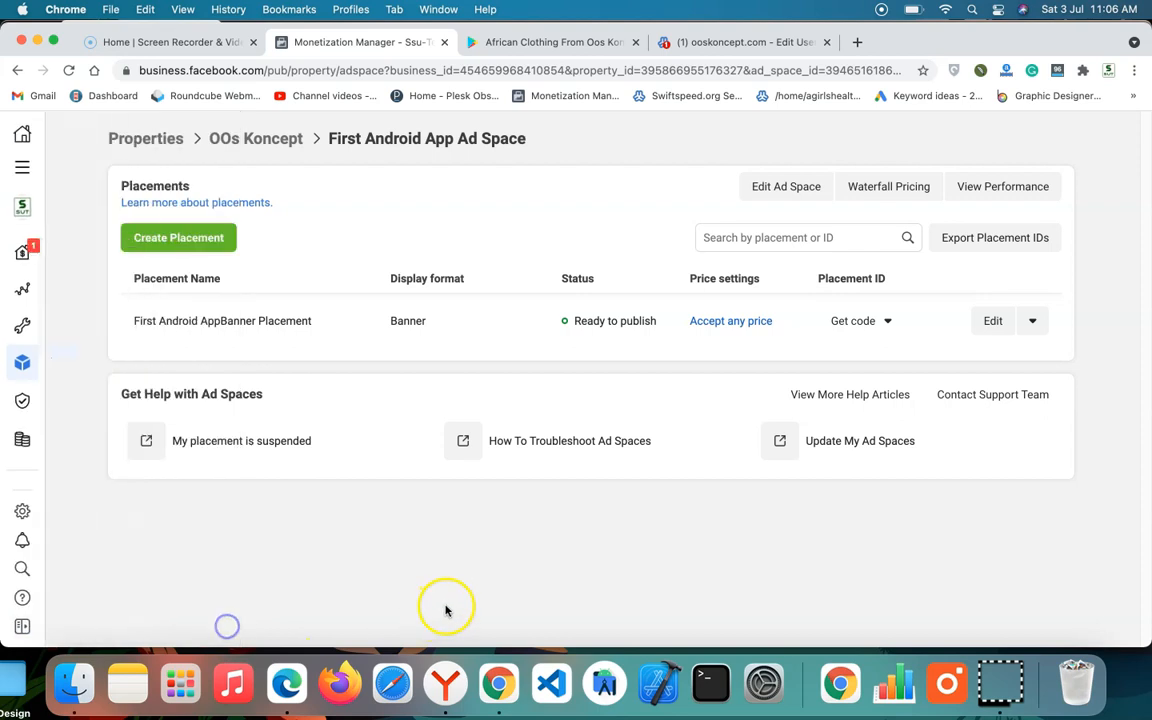
Step: Start a new placement named Interstitial in First Android App Ad Space and choose the Interstitial display format
{"action": "left_click", "coordinate": [199, 246]}
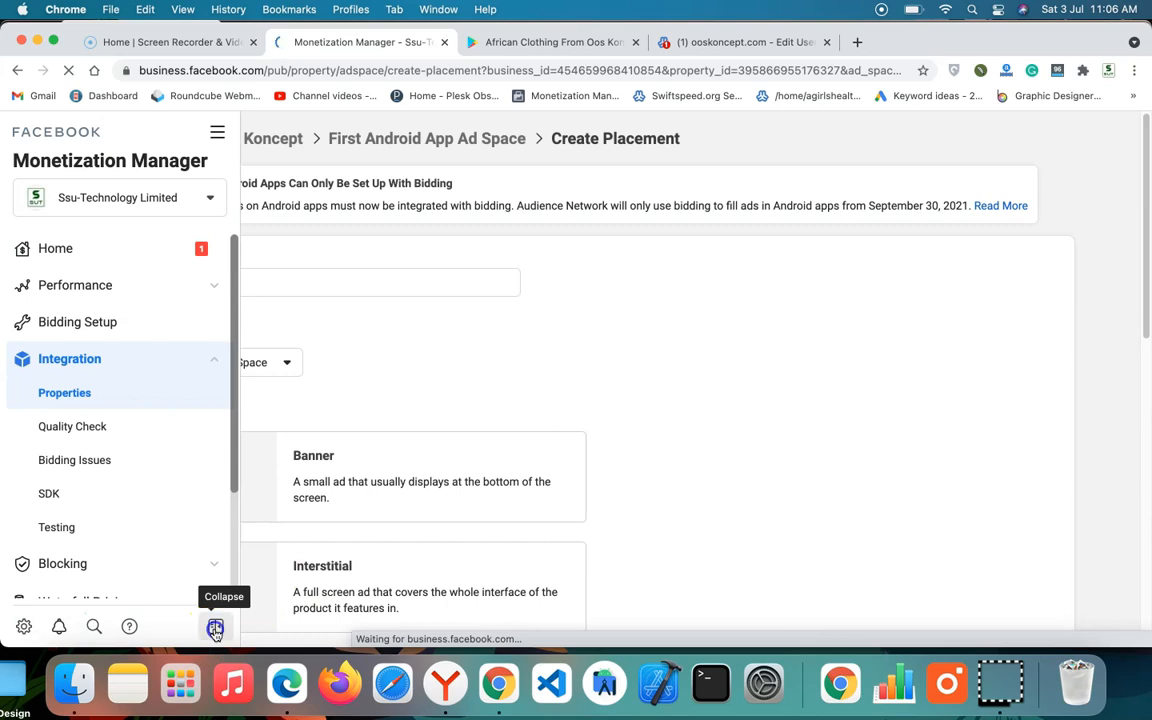
{"action": "left_click", "coordinate": [216, 627]}
{"action": "left_click", "coordinate": [251, 283]}
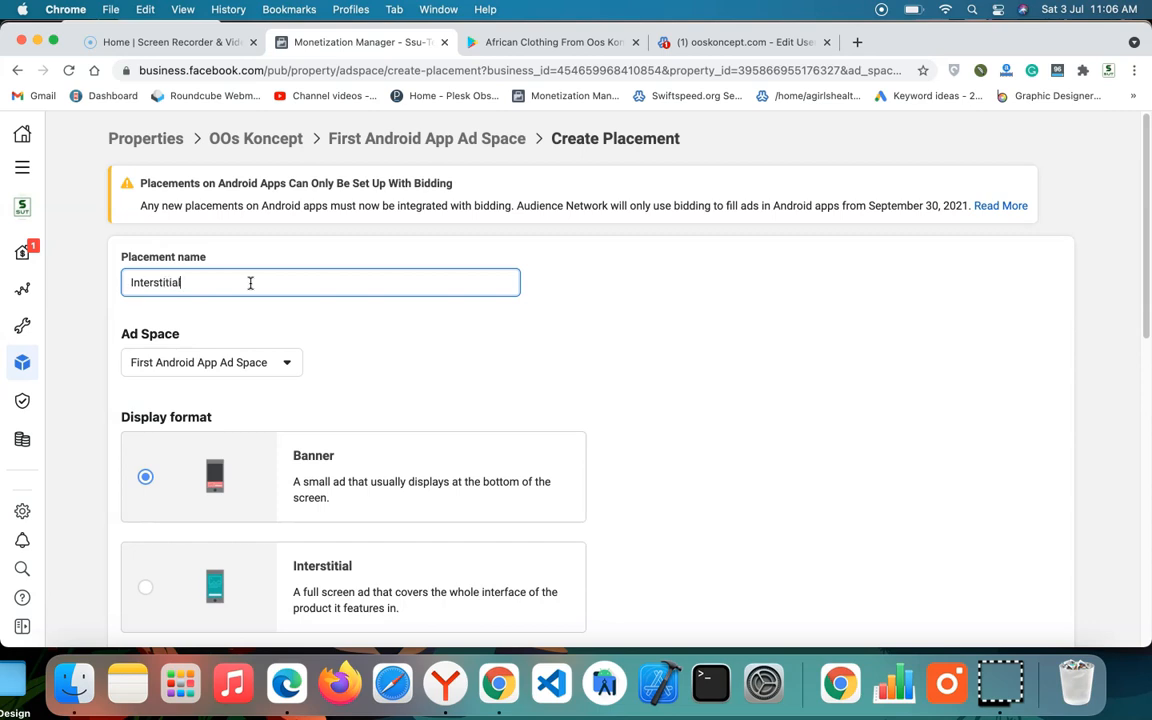
{"action": "left_click", "coordinate": [245, 358]}
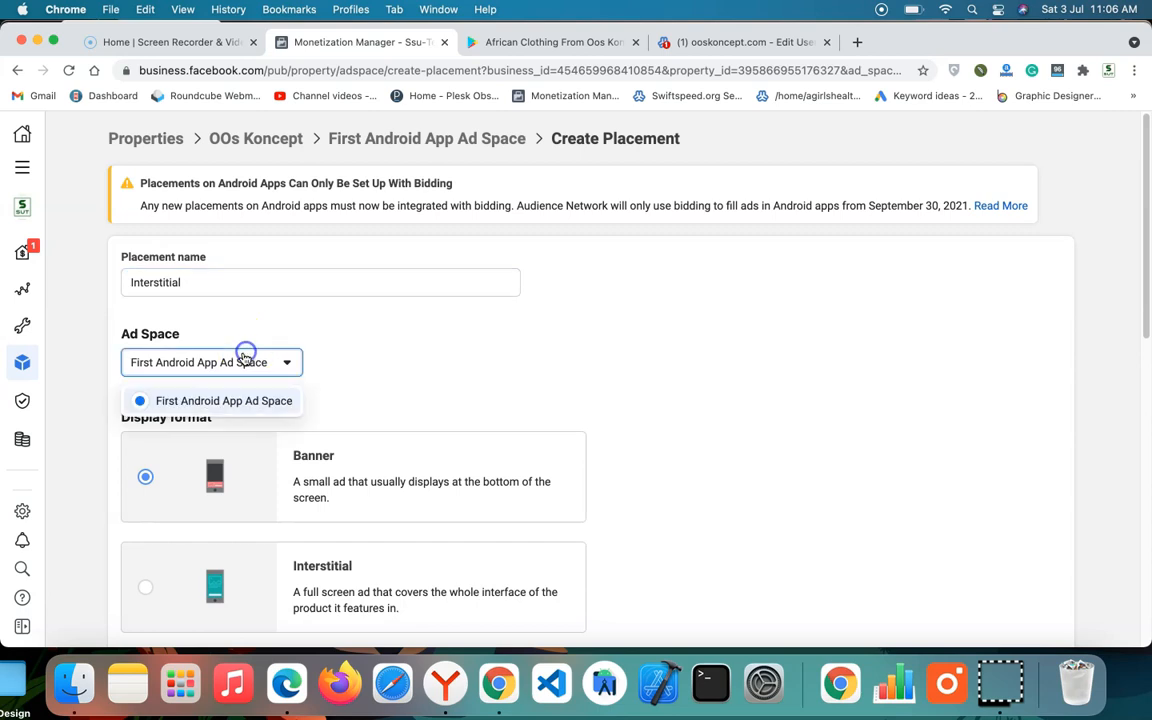
{"action": "left_click", "coordinate": [360, 366]}
{"action": "scroll", "coordinate": [360, 364], "scroll_direction": "down", "scroll_amount": 3}
{"action": "left_click", "coordinate": [193, 432]}
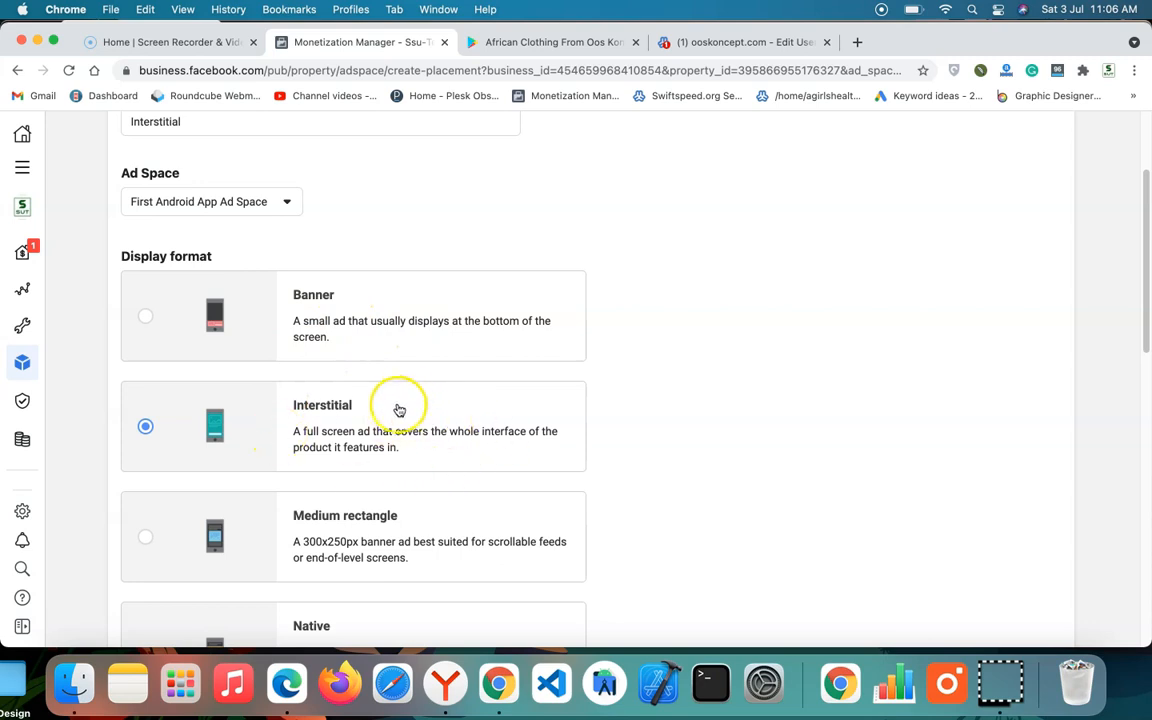
Step: Review the frequency capping and waterfall pricing options, then create the placement with Accept any price
{"action": "scroll", "coordinate": [399, 410], "scroll_direction": "down", "scroll_amount": 10}
{"action": "scroll", "coordinate": [386, 279], "scroll_direction": "up", "scroll_amount": 2}
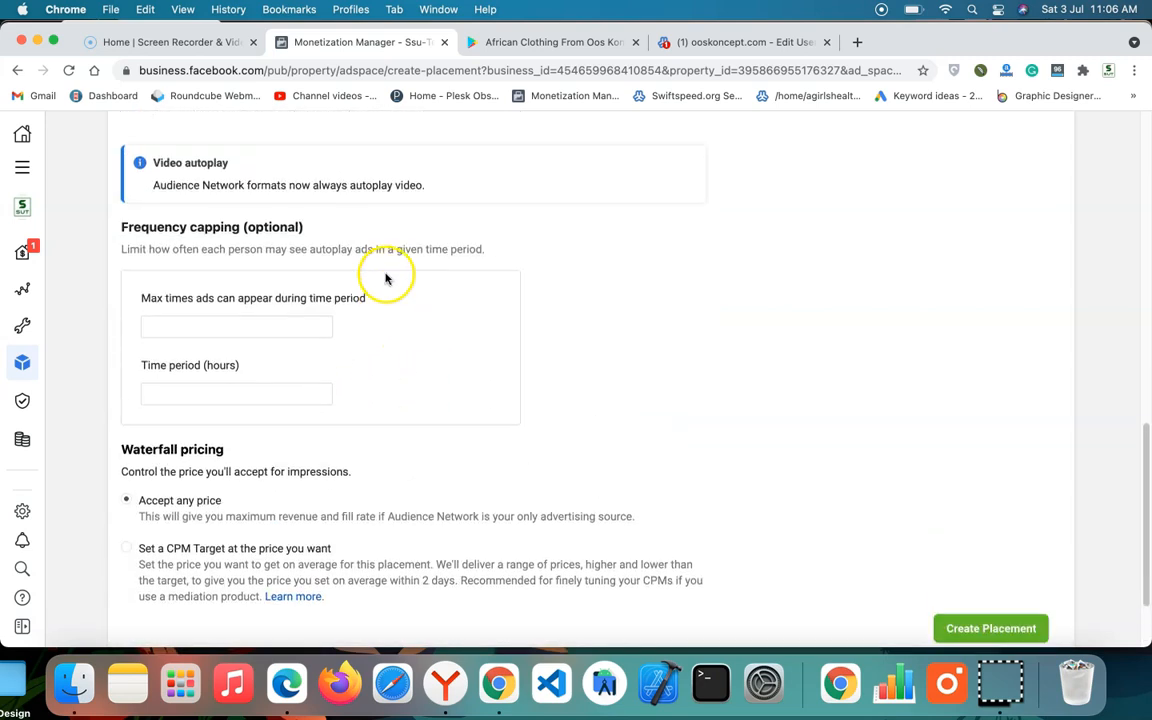
{"action": "scroll", "coordinate": [386, 275], "scroll_direction": "up", "scroll_amount": 3}
{"action": "scroll", "coordinate": [250, 402], "scroll_direction": "down", "scroll_amount": 3}
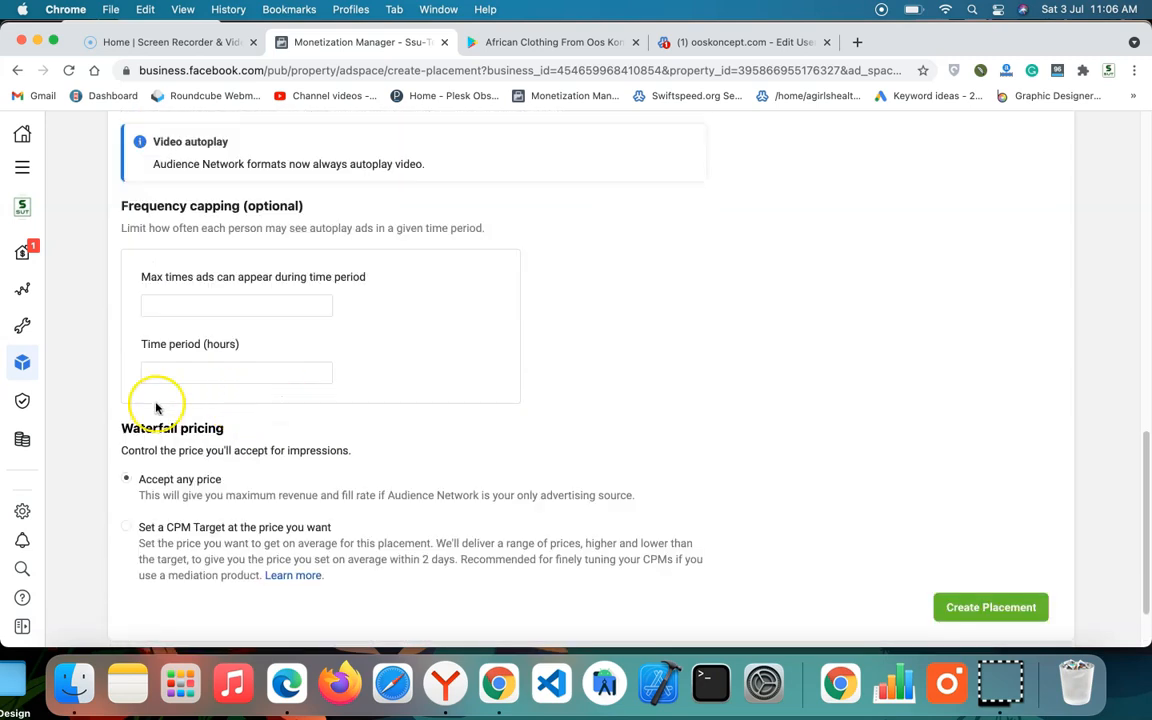
{"action": "scroll", "coordinate": [244, 240], "scroll_direction": "down", "scroll_amount": 2}
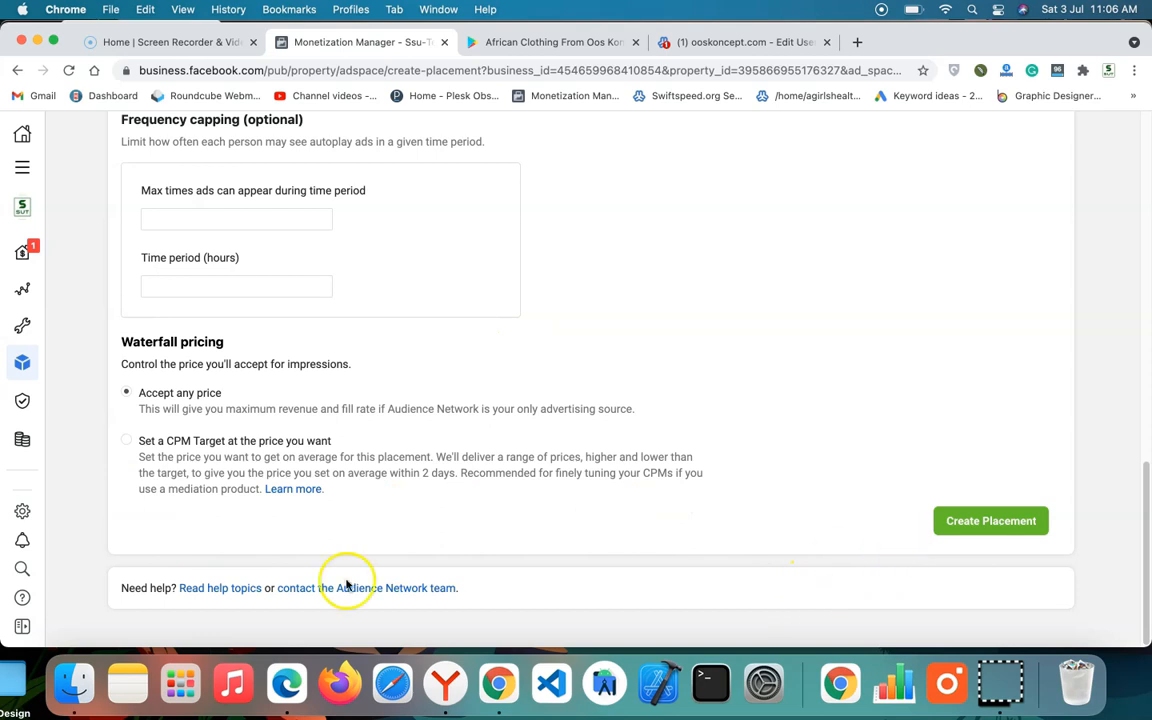
{"action": "left_click", "coordinate": [1003, 522]}
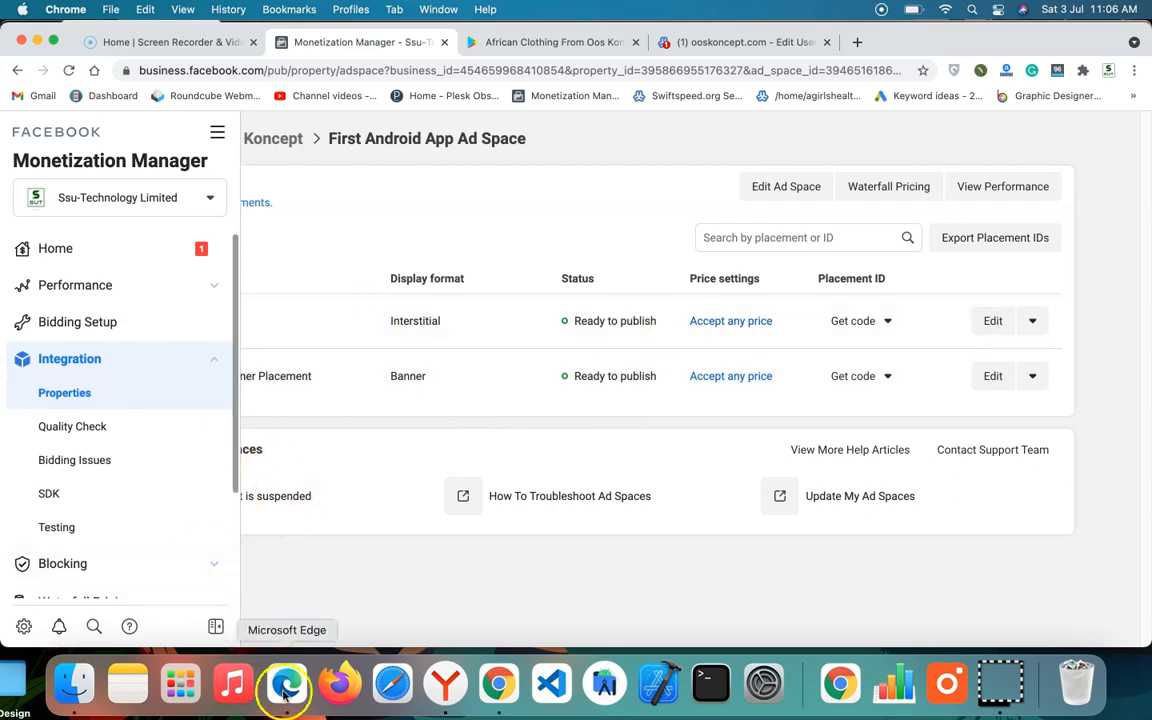
Step: Copy the placement ID of the Interstitial placement
{"action": "left_click", "coordinate": [217, 626]}
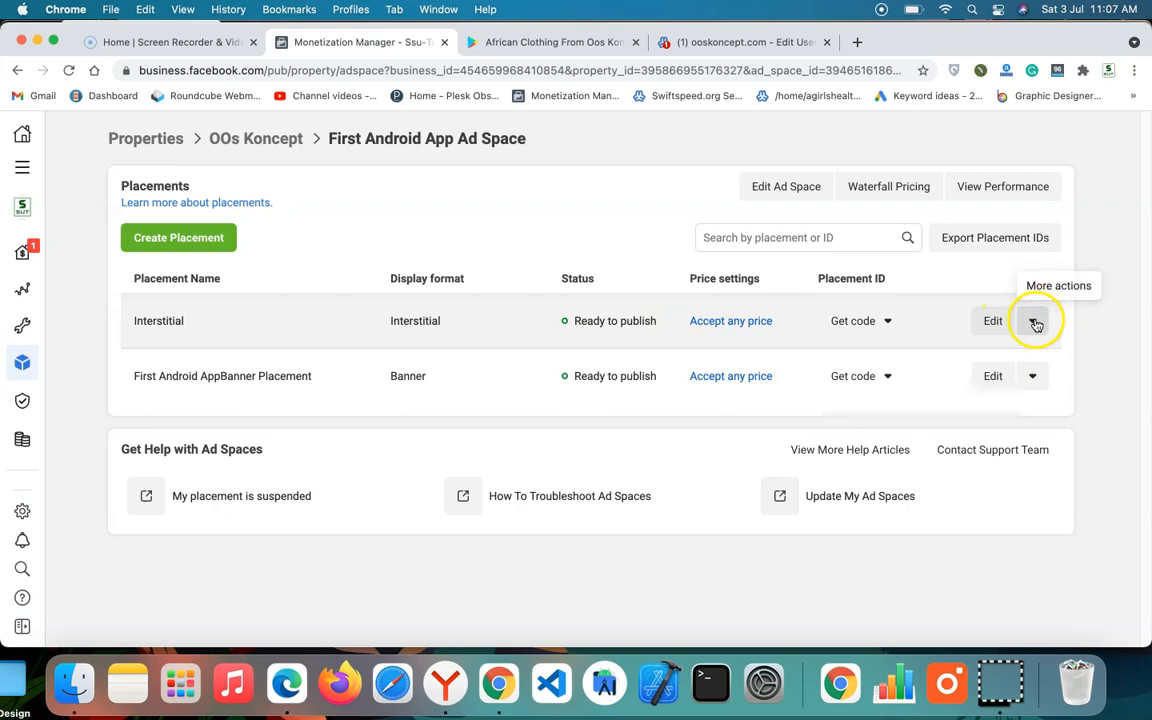
{"action": "left_click", "coordinate": [890, 323]}
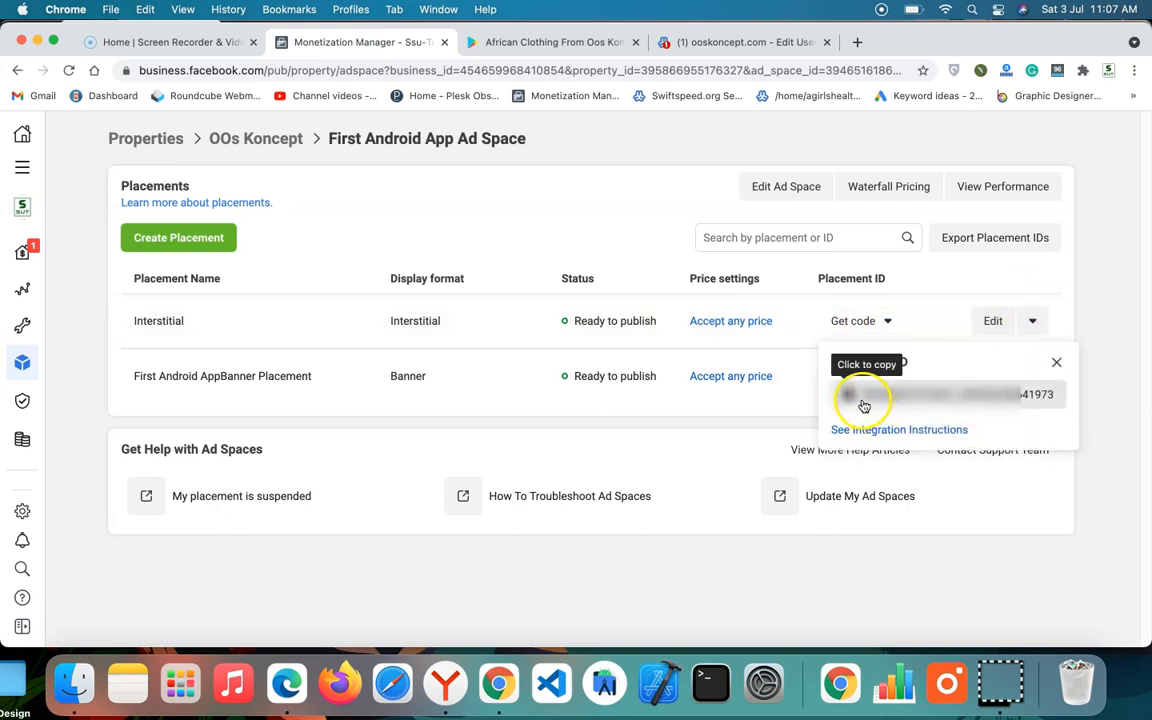
{"action": "left_click", "coordinate": [867, 401]}
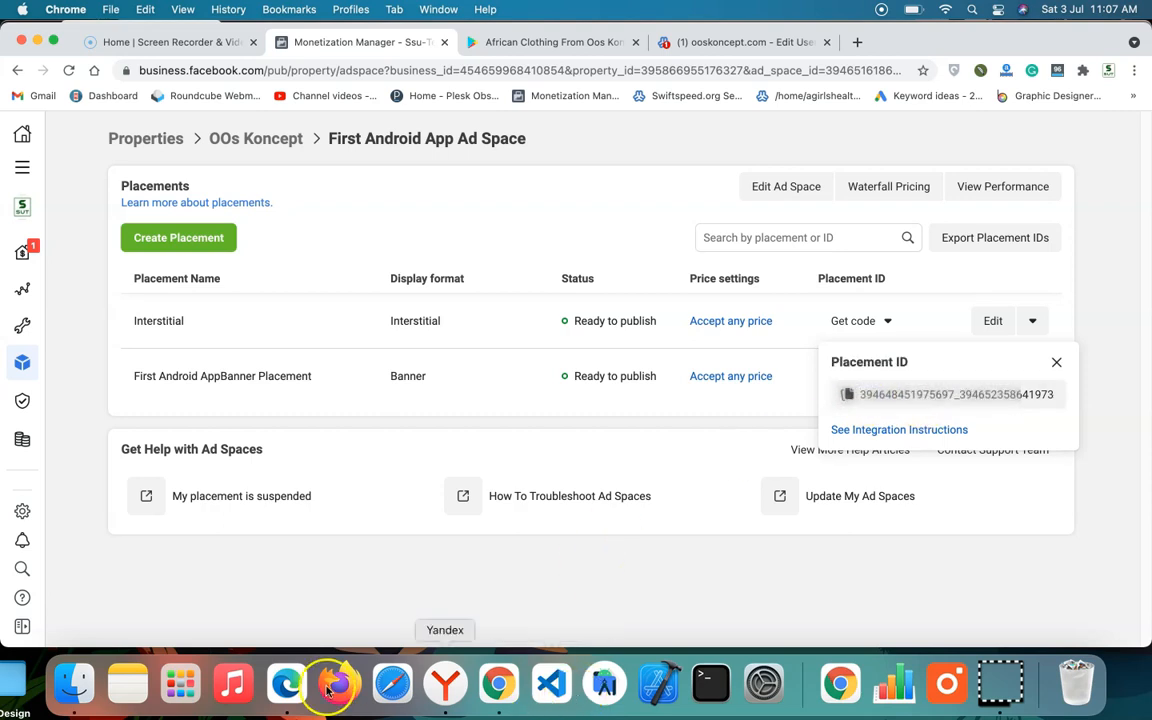
Step: Switch to Microsoft Edge, leave the banner mediation group and start a new mediation group with Interstitial format for Android
{"action": "left_click", "coordinate": [284, 688]}
{"action": "scroll", "coordinate": [465, 352], "scroll_direction": "down", "scroll_amount": 10}
{"action": "scroll", "coordinate": [478, 347], "scroll_direction": "up", "scroll_amount": 10}
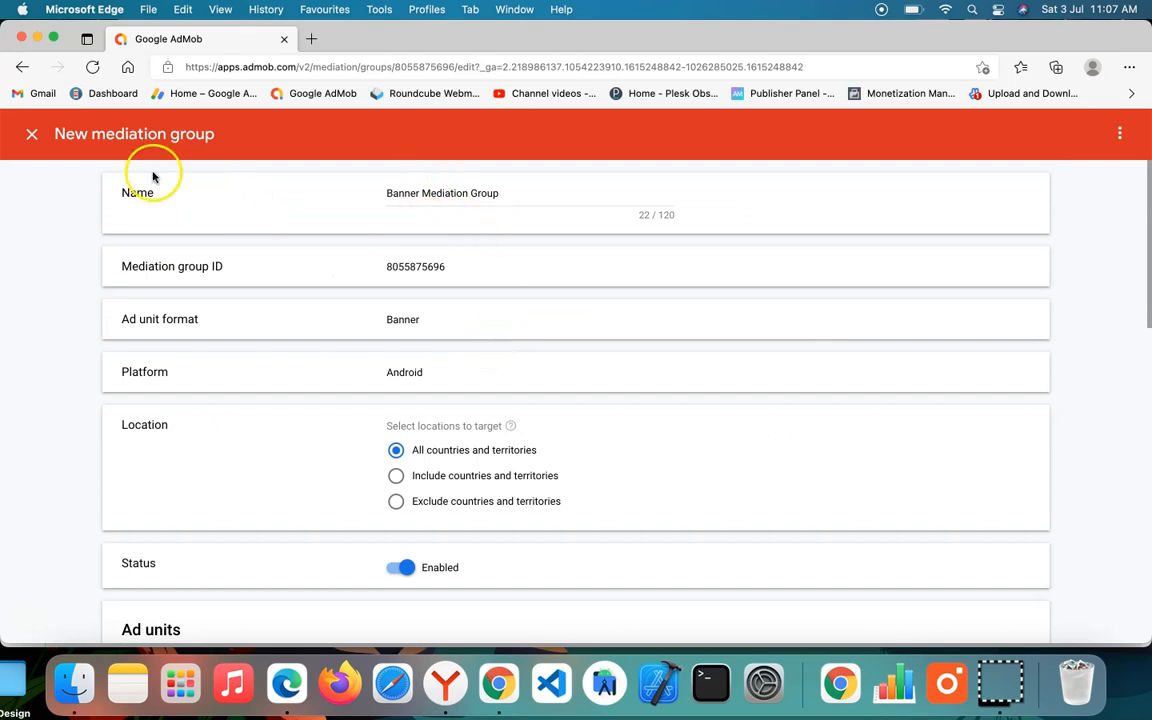
{"action": "left_click", "coordinate": [30, 134]}
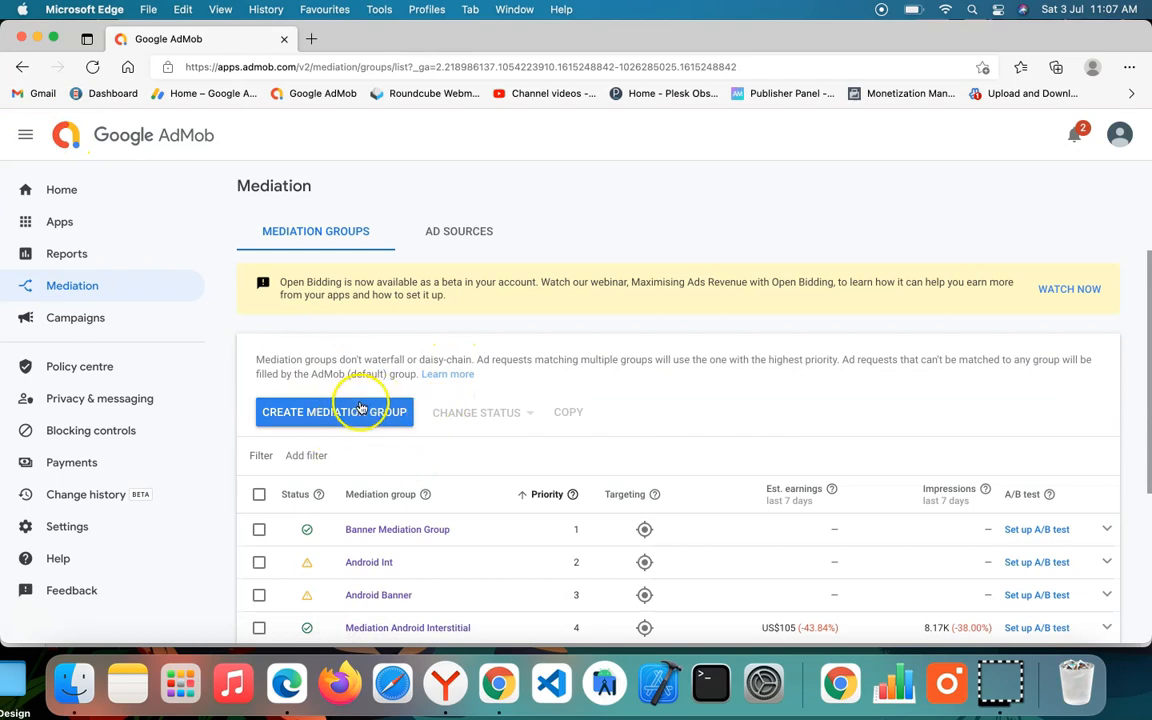
{"action": "left_click", "coordinate": [337, 411]}
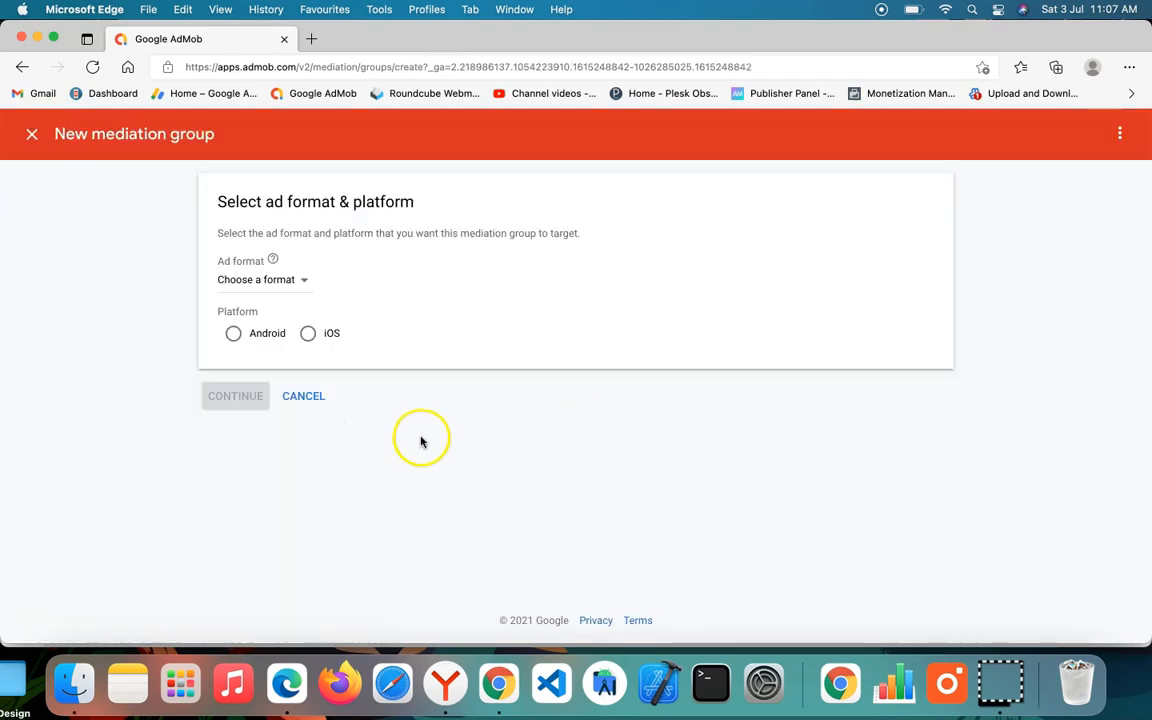
{"action": "left_click", "coordinate": [264, 281]}
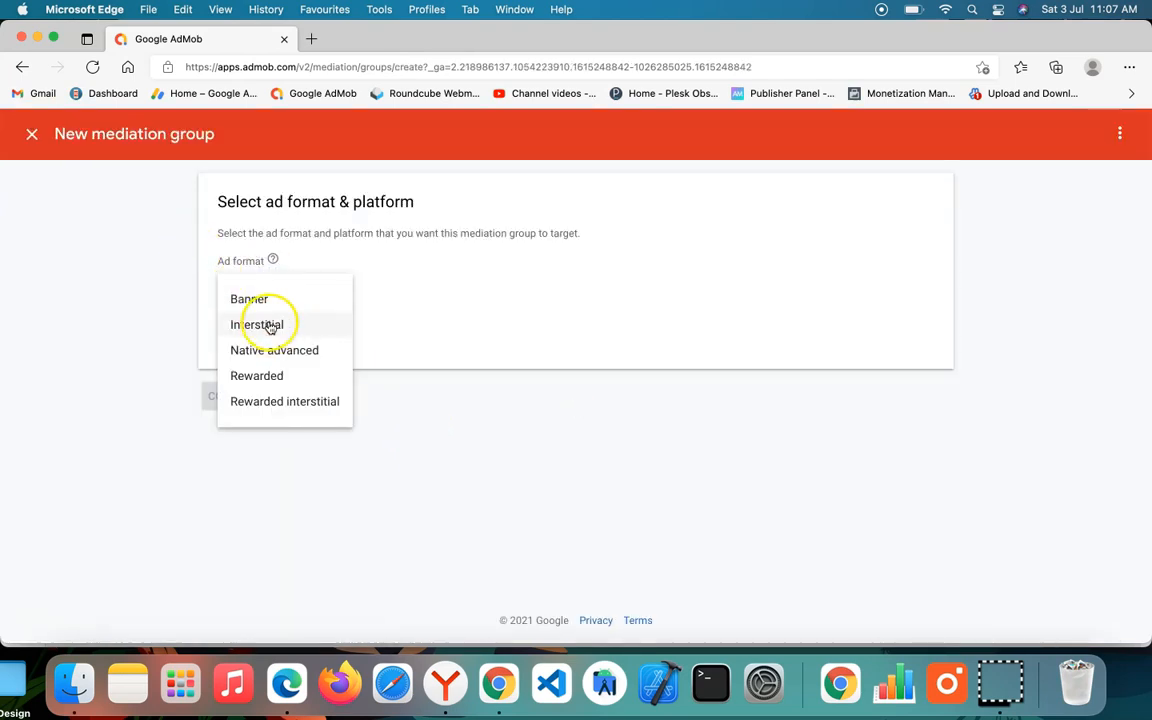
{"action": "left_click", "coordinate": [268, 325]}
{"action": "left_click", "coordinate": [262, 333]}
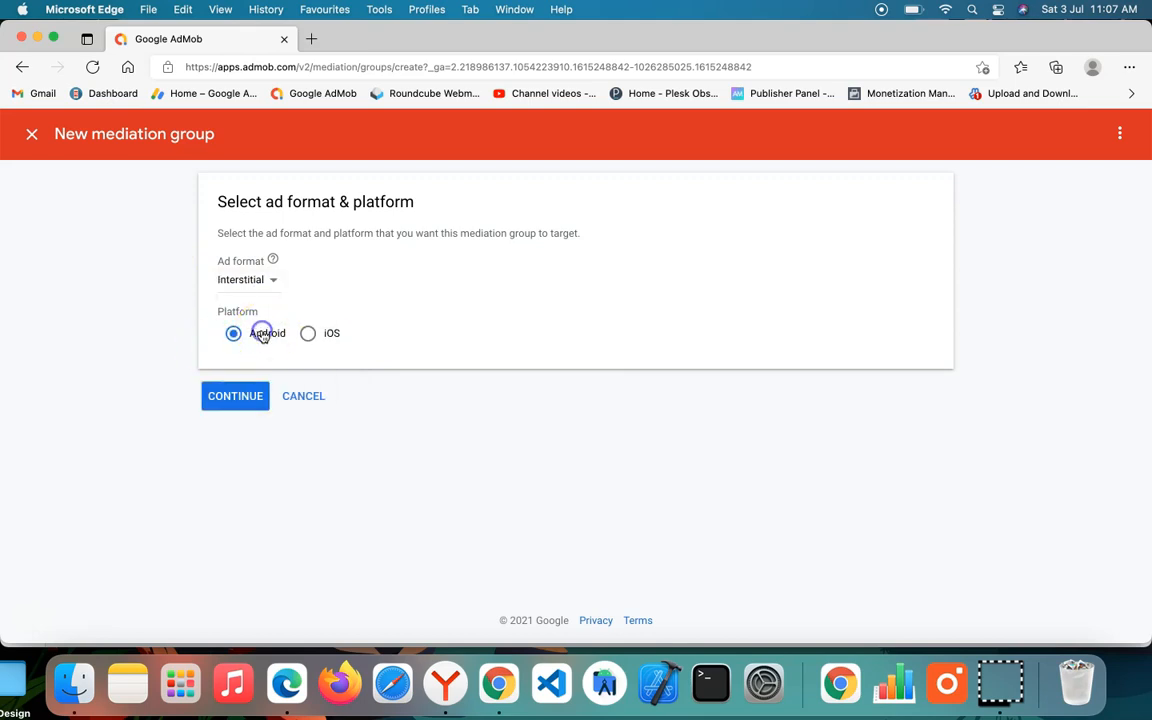
{"action": "left_click", "coordinate": [232, 394]}
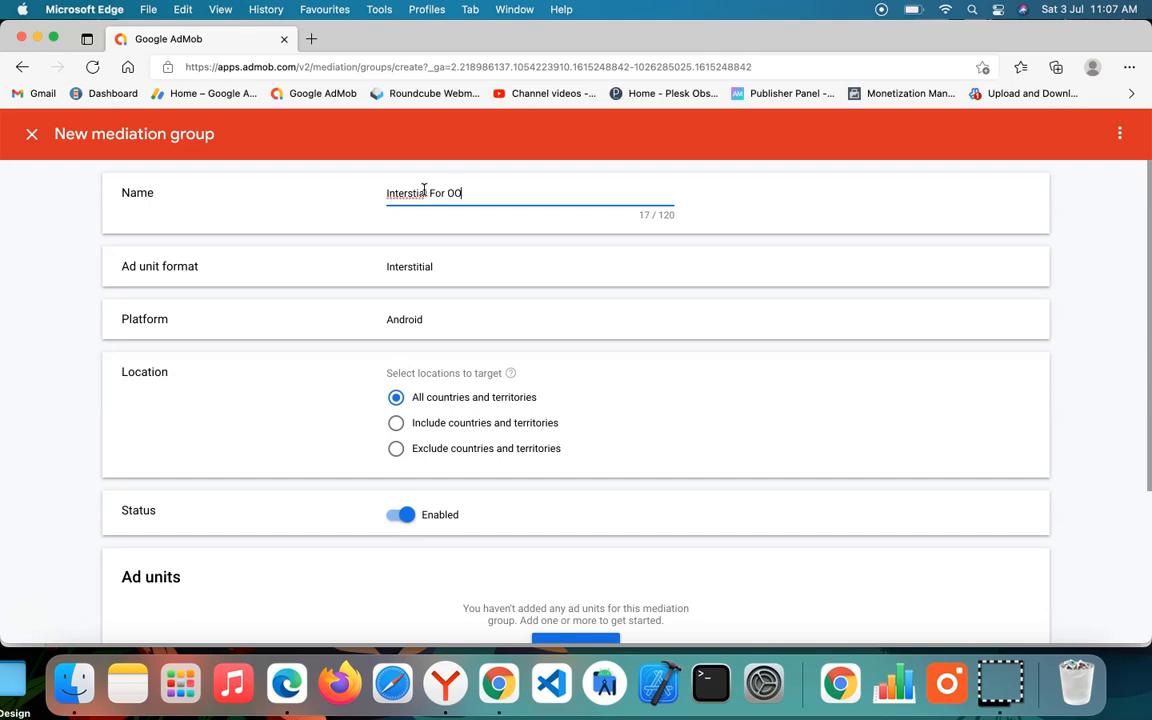
Step: Name the mediation group "Interstial For OO" and add the oos Interstitial ad unit of African Clothing From Oos Koncept
{"action": "scroll", "coordinate": [430, 365], "scroll_direction": "down", "scroll_amount": 5}
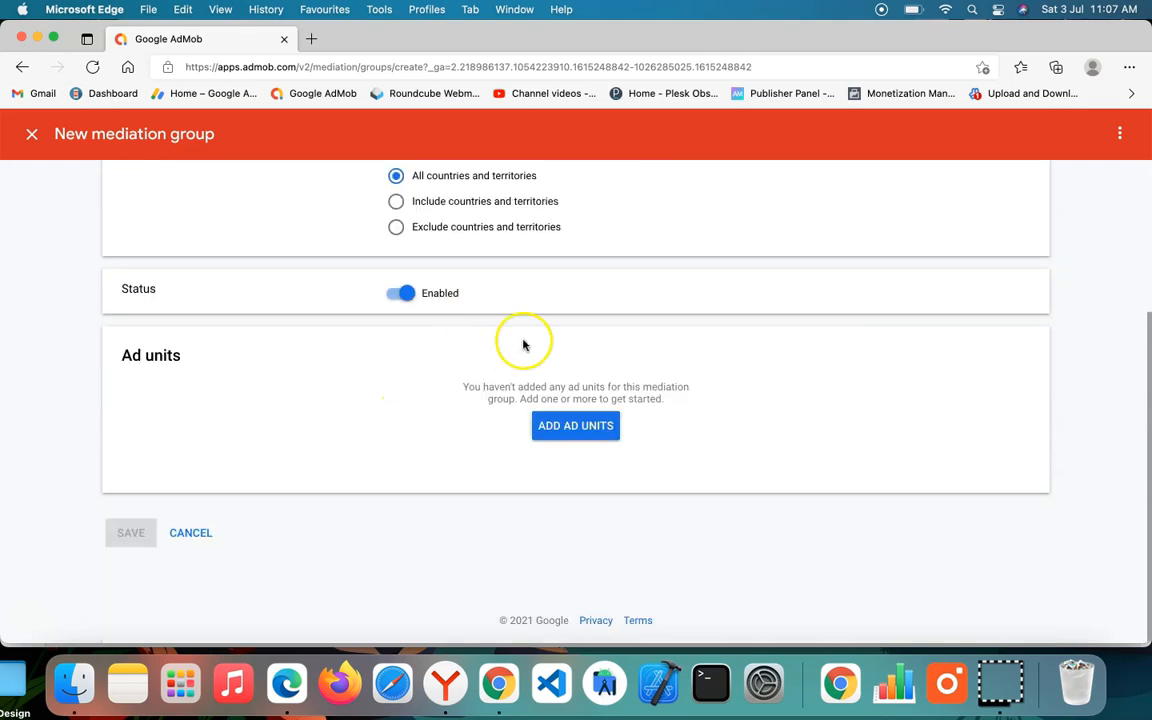
{"action": "left_click", "coordinate": [567, 418]}
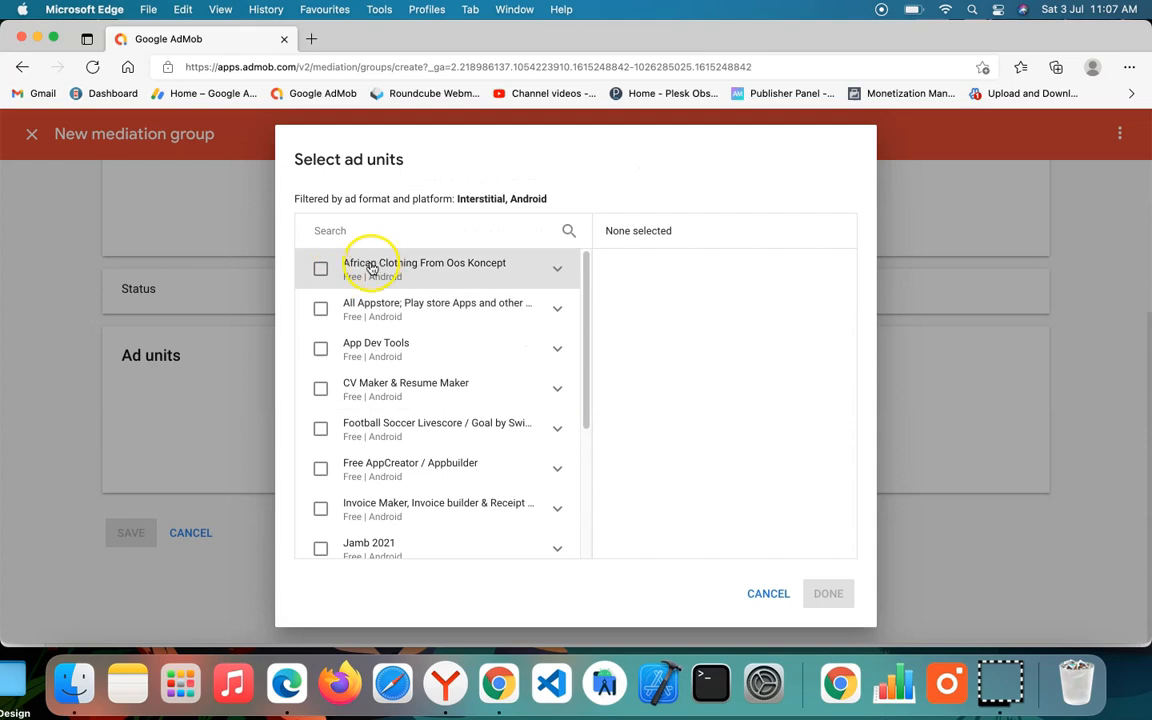
{"action": "left_click", "coordinate": [321, 268]}
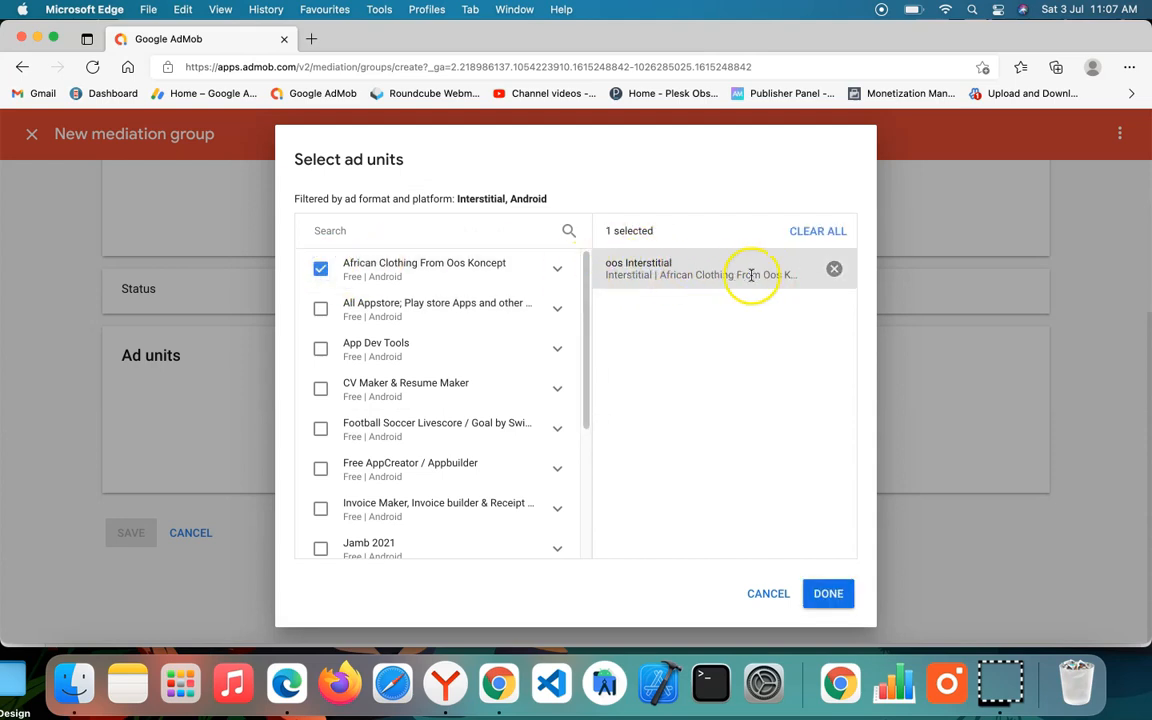
{"action": "left_click", "coordinate": [826, 595]}
Step: Add Facebook Audience Network as an Open Bidding ad source and map the oos Interstitial ad unit to the copied placement ID
{"action": "scroll", "coordinate": [581, 411], "scroll_direction": "down", "scroll_amount": 10}
{"action": "scroll", "coordinate": [236, 357], "scroll_direction": "up", "scroll_amount": 3}
{"action": "scroll", "coordinate": [236, 357], "scroll_direction": "up", "scroll_amount": 5}
{"action": "scroll", "coordinate": [321, 380], "scroll_direction": "down", "scroll_amount": 3}
{"action": "scroll", "coordinate": [321, 380], "scroll_direction": "up", "scroll_amount": 5}
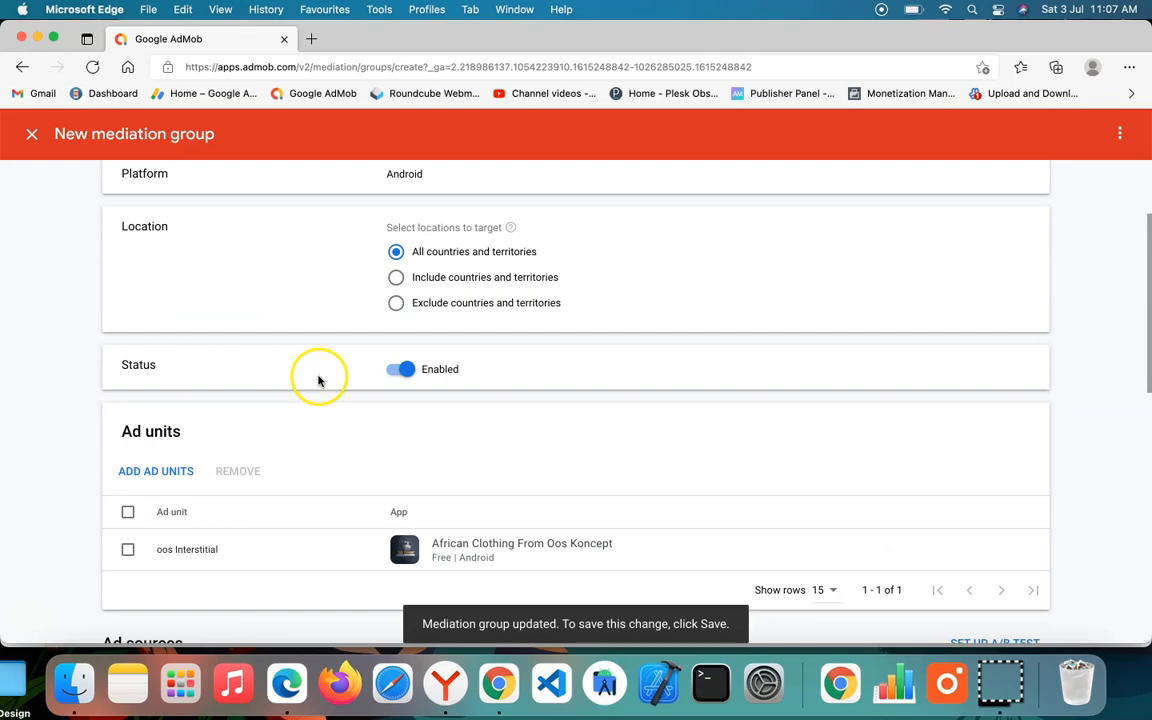
{"action": "scroll", "coordinate": [427, 423], "scroll_direction": "down", "scroll_amount": 8}
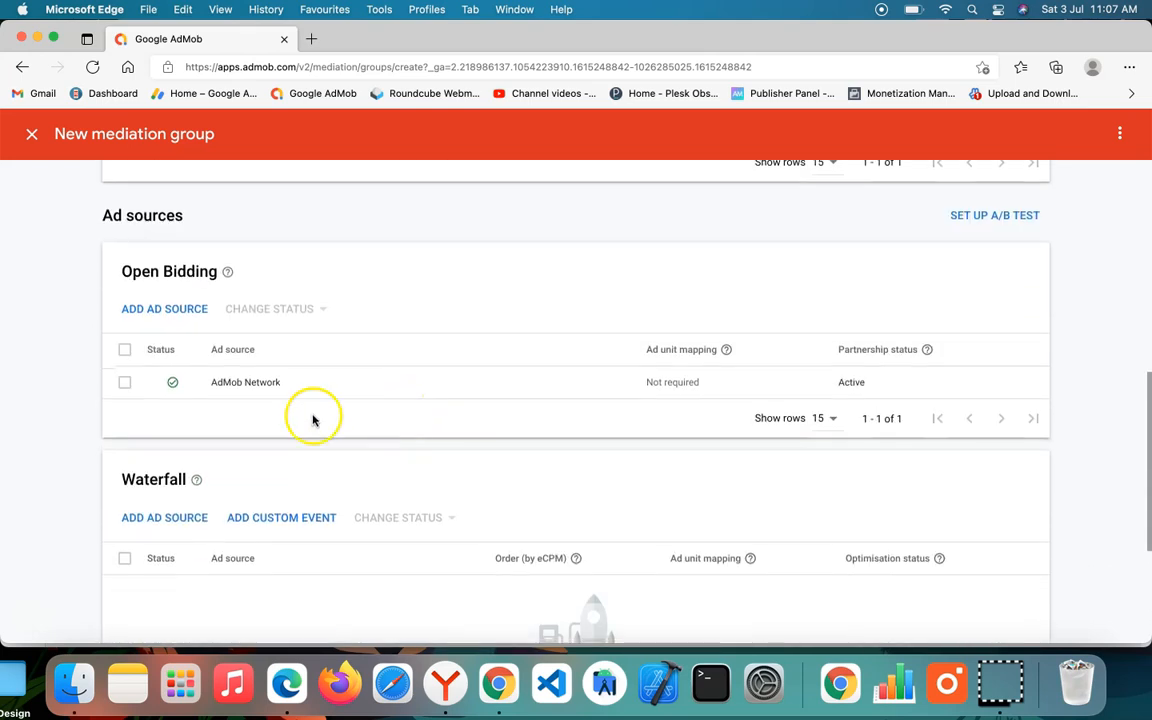
{"action": "scroll", "coordinate": [455, 275], "scroll_direction": "up", "scroll_amount": 3}
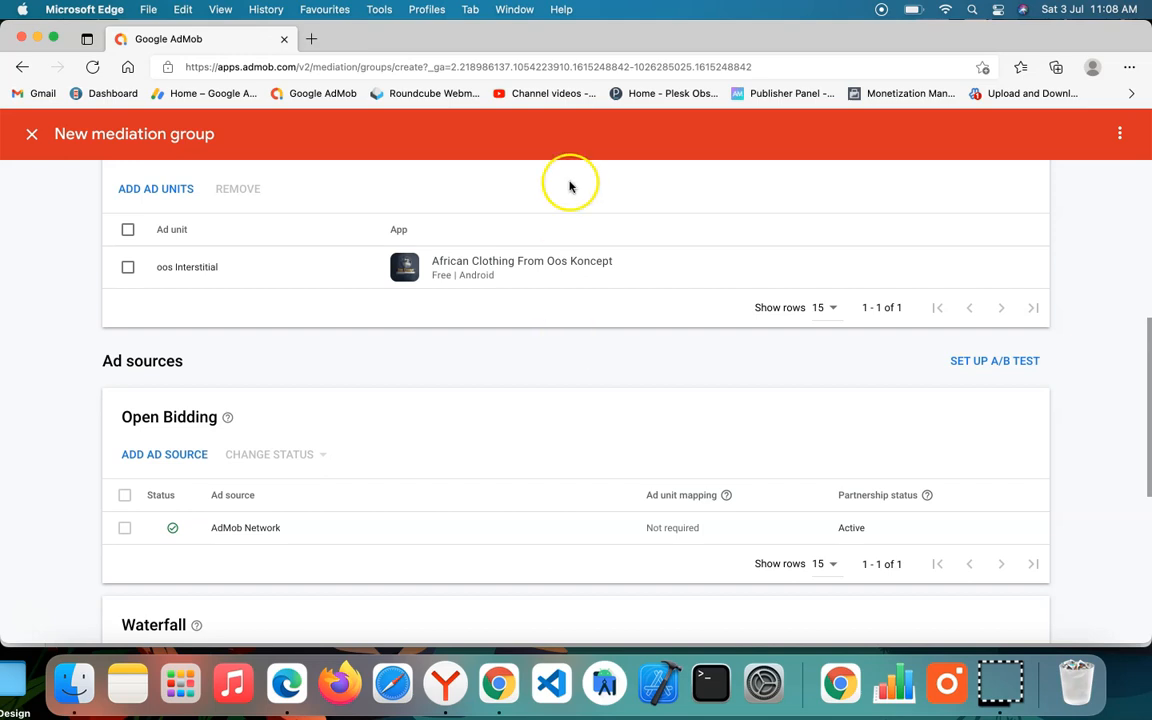
{"action": "left_click", "coordinate": [170, 452]}
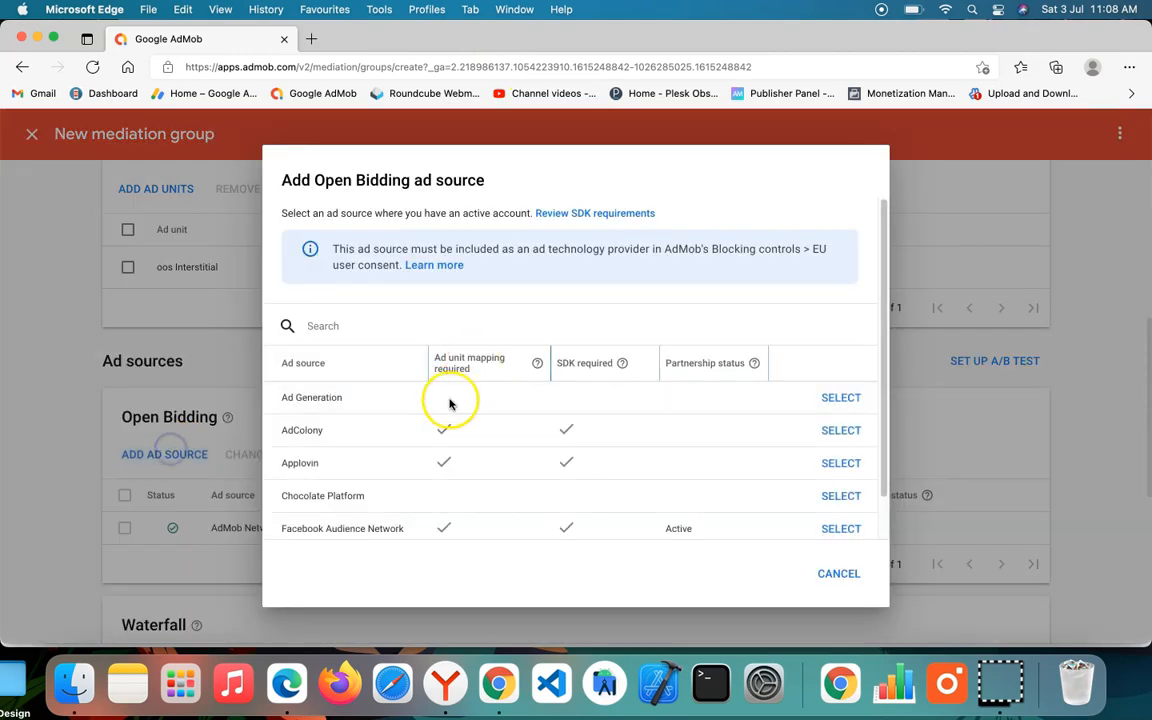
{"action": "left_click", "coordinate": [841, 529]}
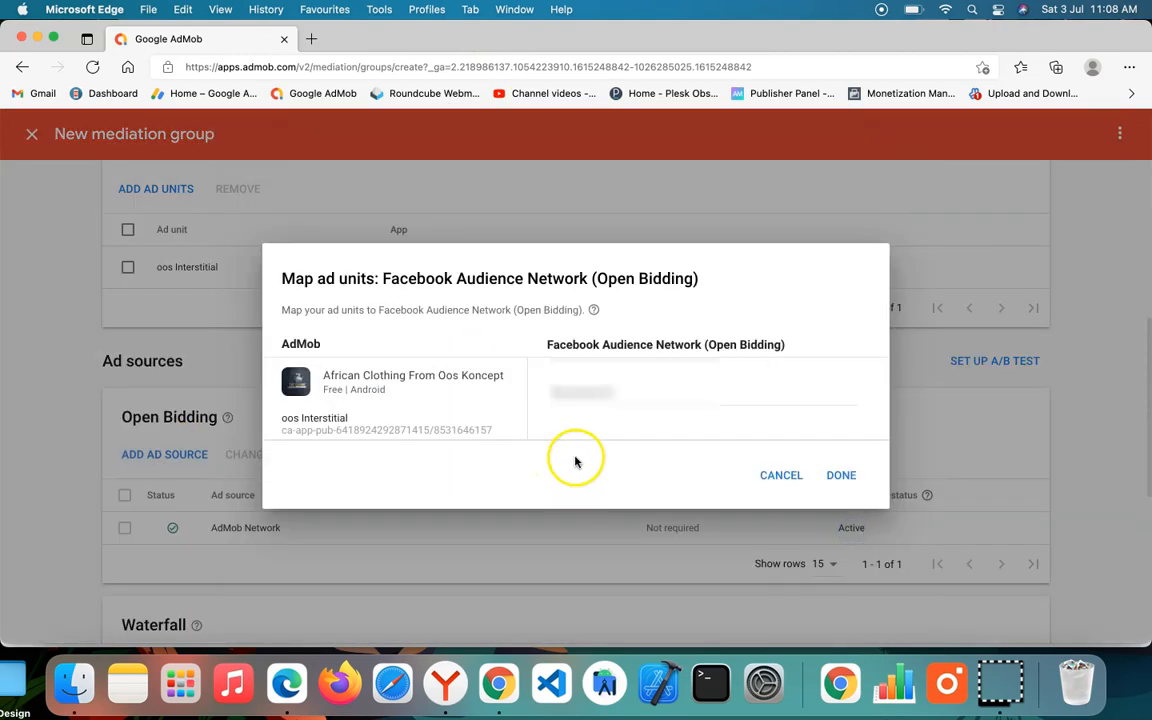
{"action": "left_click", "coordinate": [634, 393]}
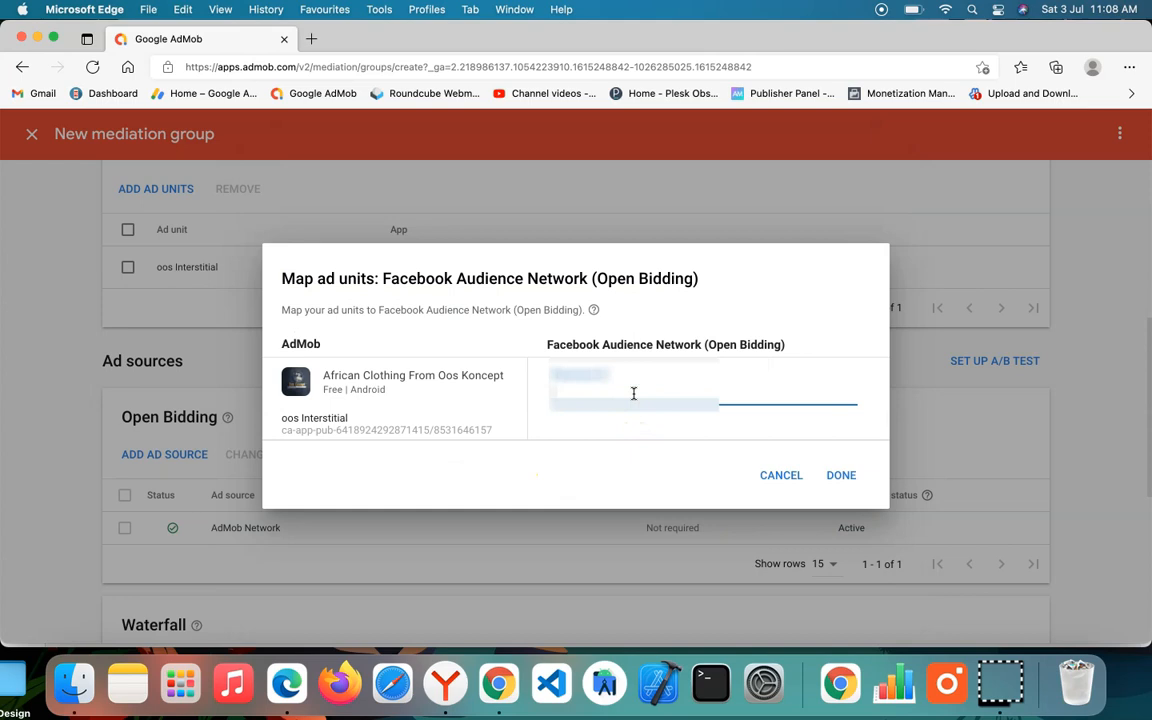
{"action": "key", "text": "super+v"}
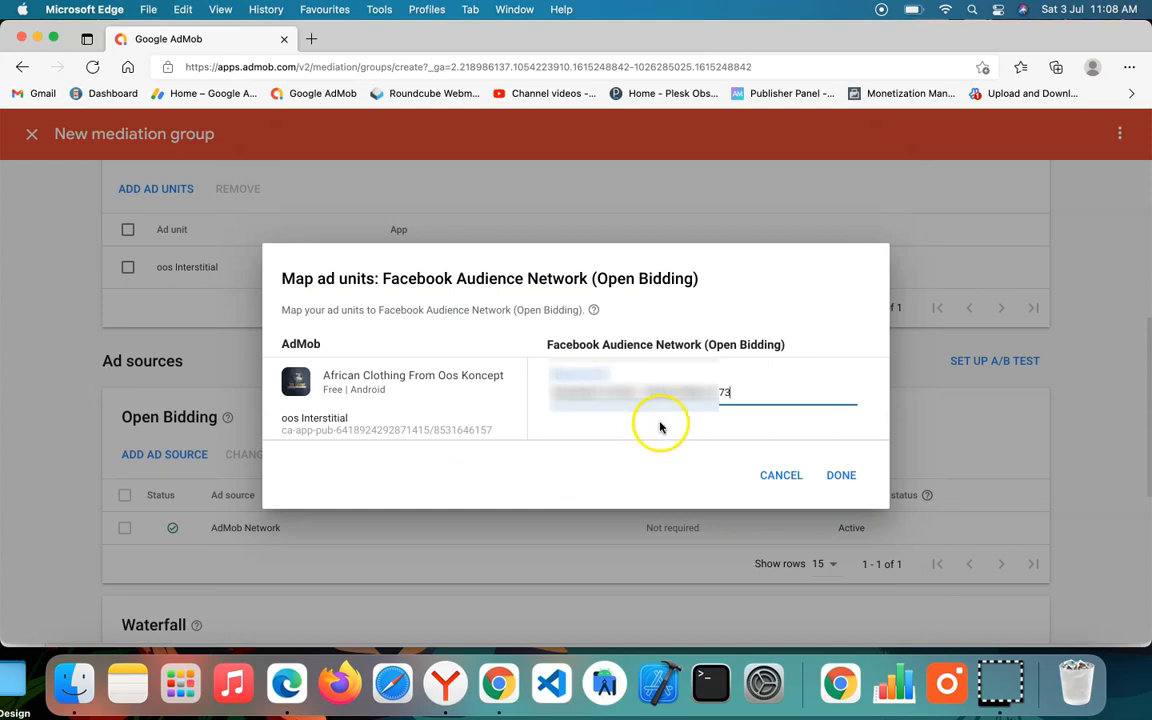
{"action": "left_click", "coordinate": [841, 476]}
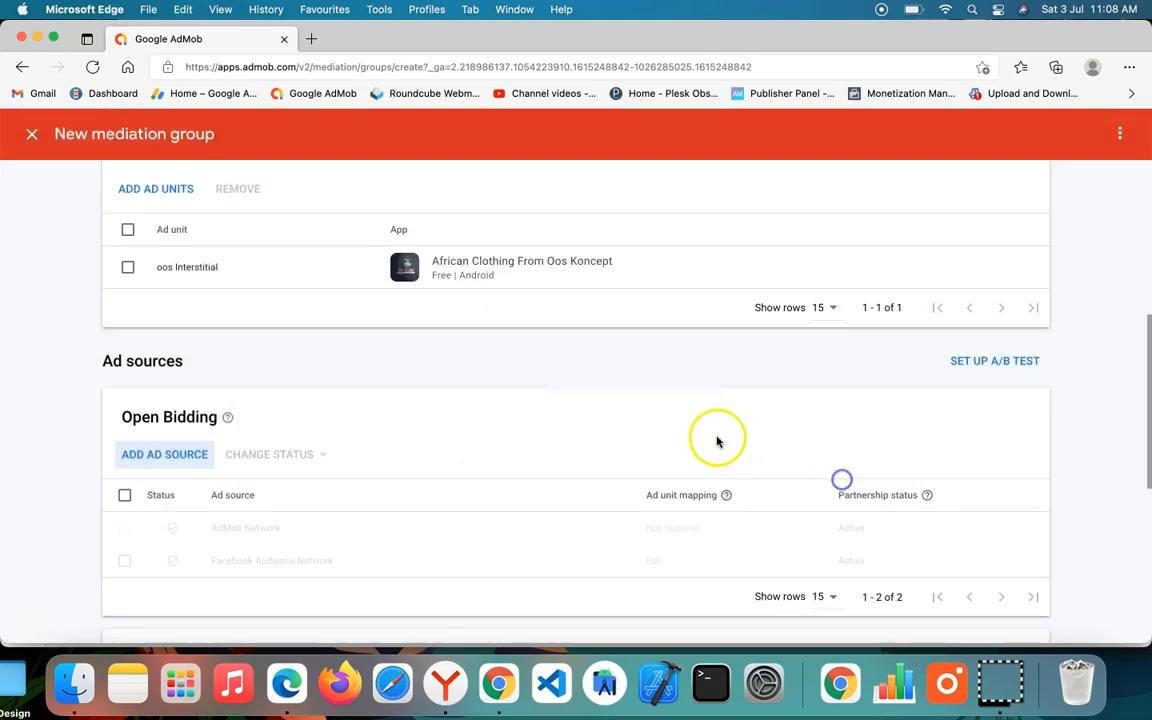
Step: Save the interstitial mediation group and return to the list of mediation groups
{"action": "scroll", "coordinate": [479, 458], "scroll_direction": "down", "scroll_amount": 5}
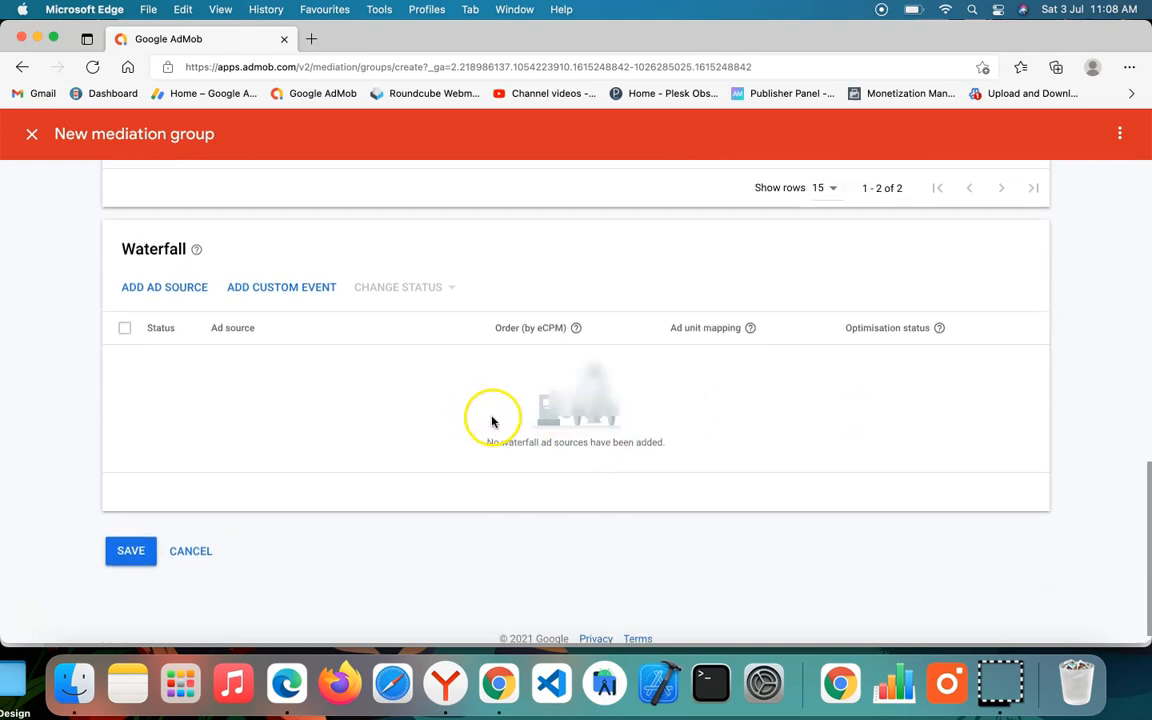
{"action": "scroll", "coordinate": [394, 453], "scroll_direction": "up", "scroll_amount": 5}
{"action": "scroll", "coordinate": [430, 451], "scroll_direction": "down", "scroll_amount": 3}
{"action": "scroll", "coordinate": [391, 447], "scroll_direction": "down", "scroll_amount": 3}
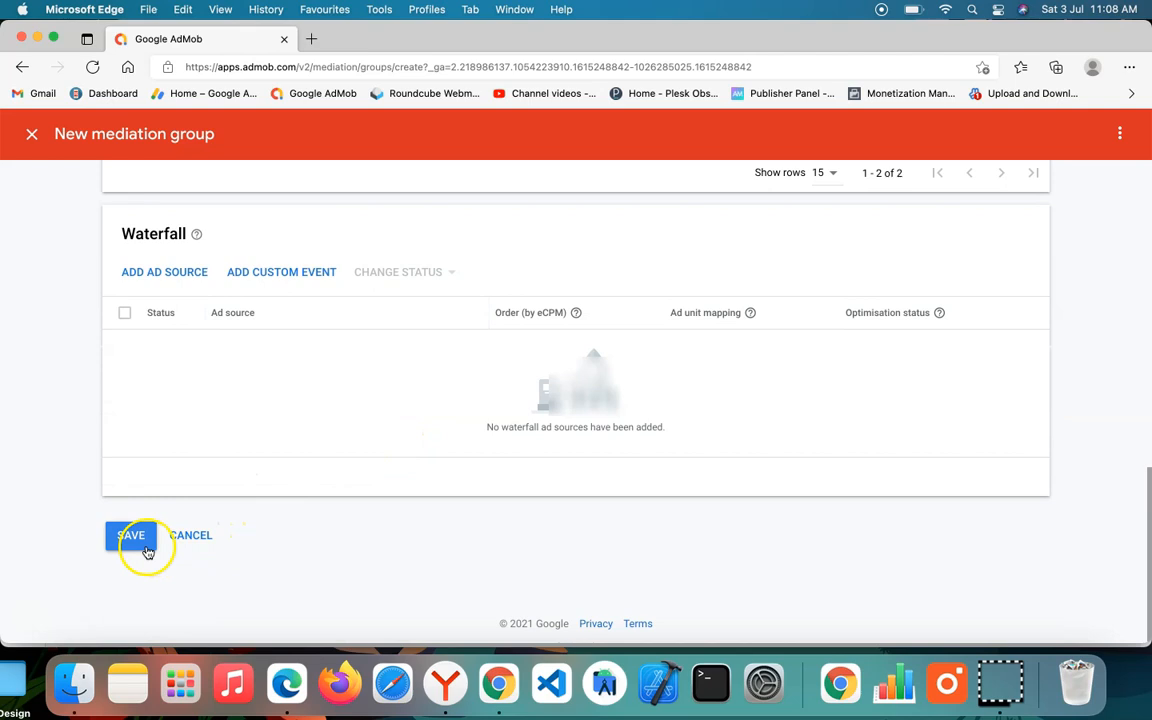
{"action": "left_click", "coordinate": [131, 540]}
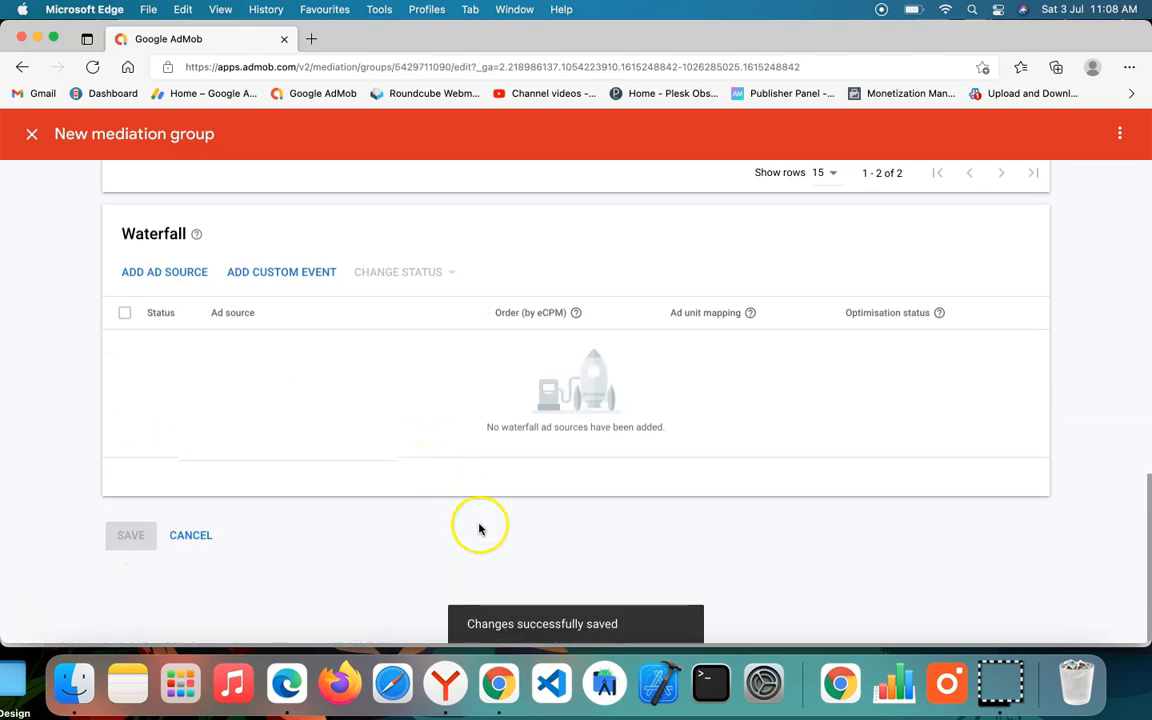
{"action": "left_click", "coordinate": [32, 133]}
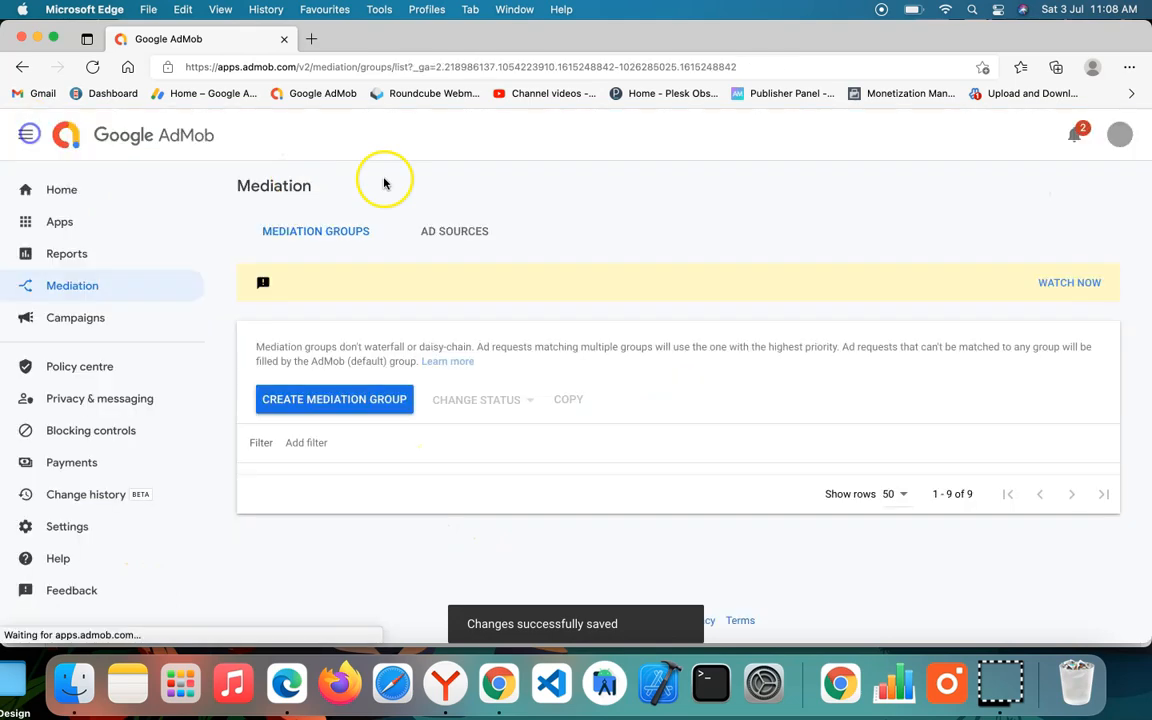
{"action": "scroll", "coordinate": [530, 452], "scroll_direction": "down", "scroll_amount": 3}
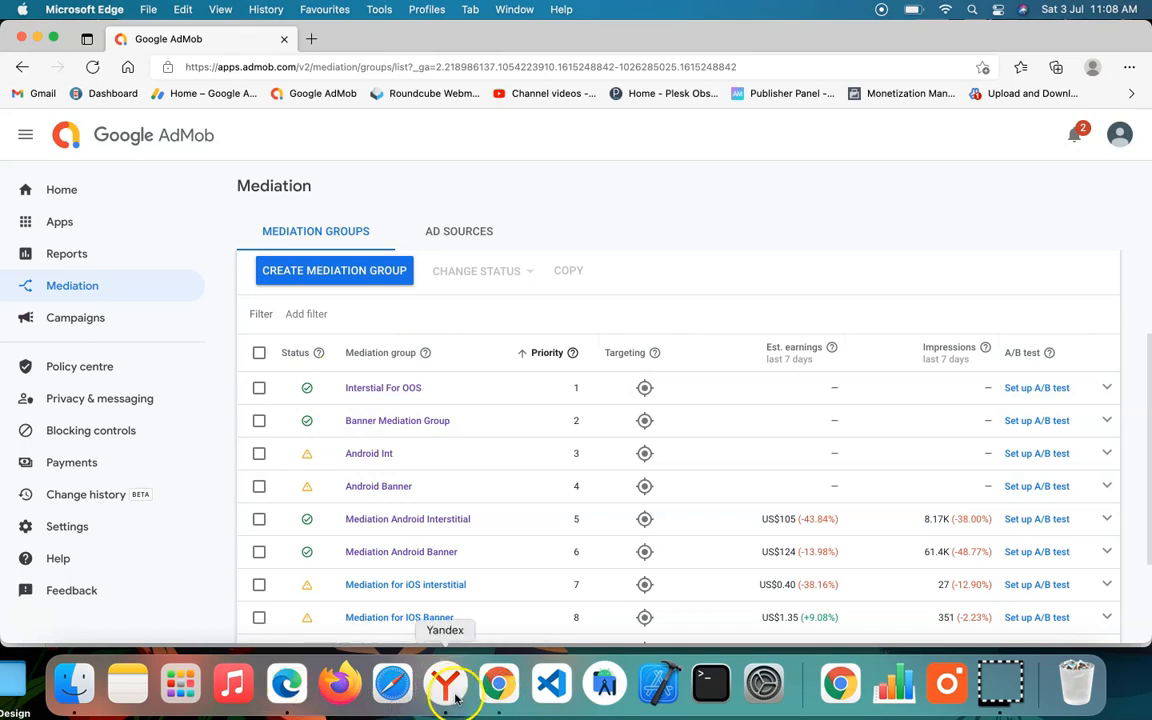
Step: Switch to Chrome, open the OOs Koncept property and check the review status of its Android app
{"action": "left_click", "coordinate": [485, 688]}
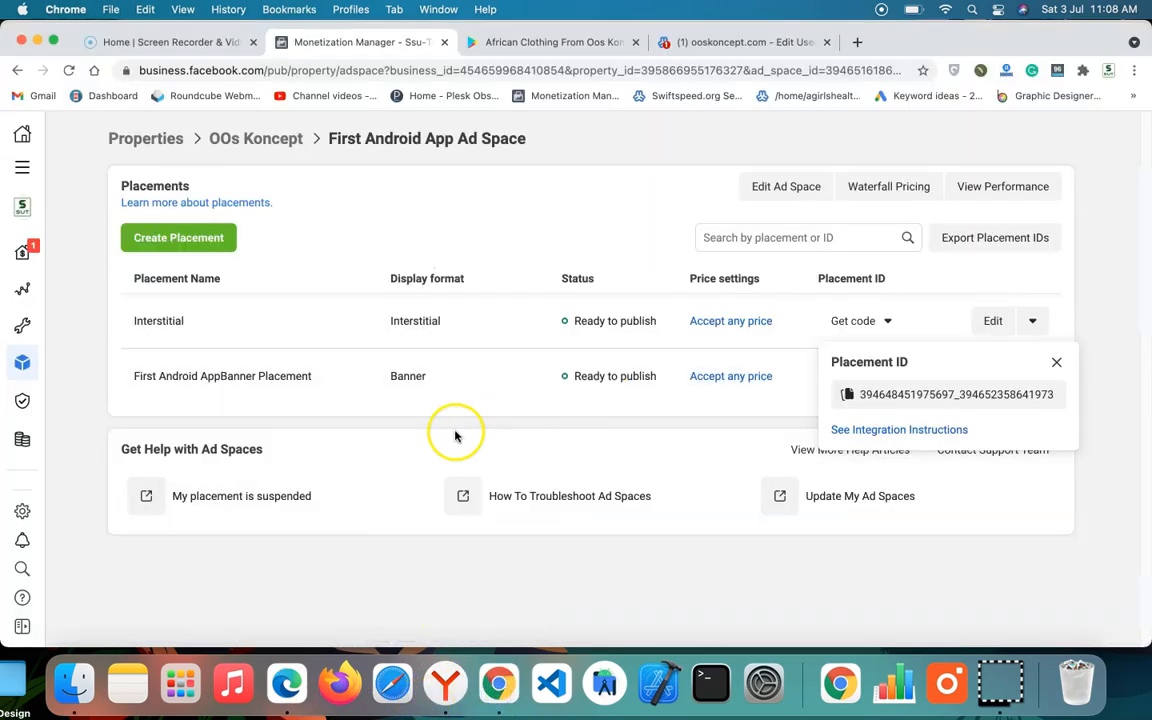
{"action": "left_click", "coordinate": [497, 419]}
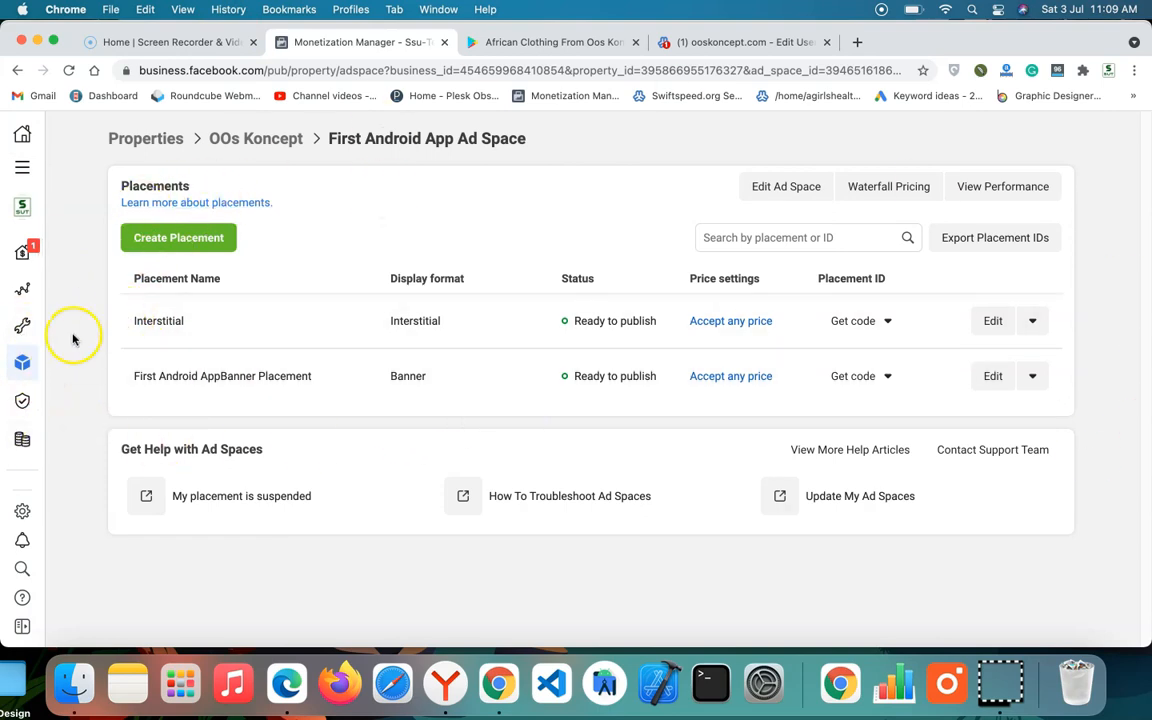
{"action": "left_click", "coordinate": [291, 142]}
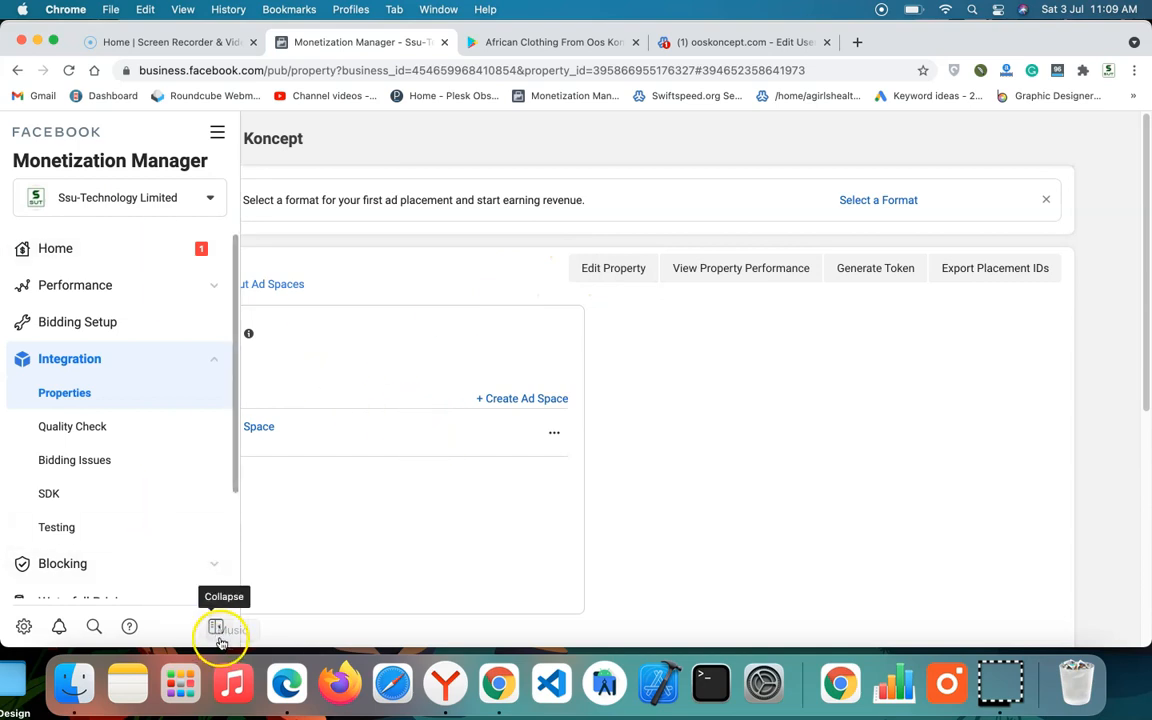
{"action": "left_click", "coordinate": [216, 626]}
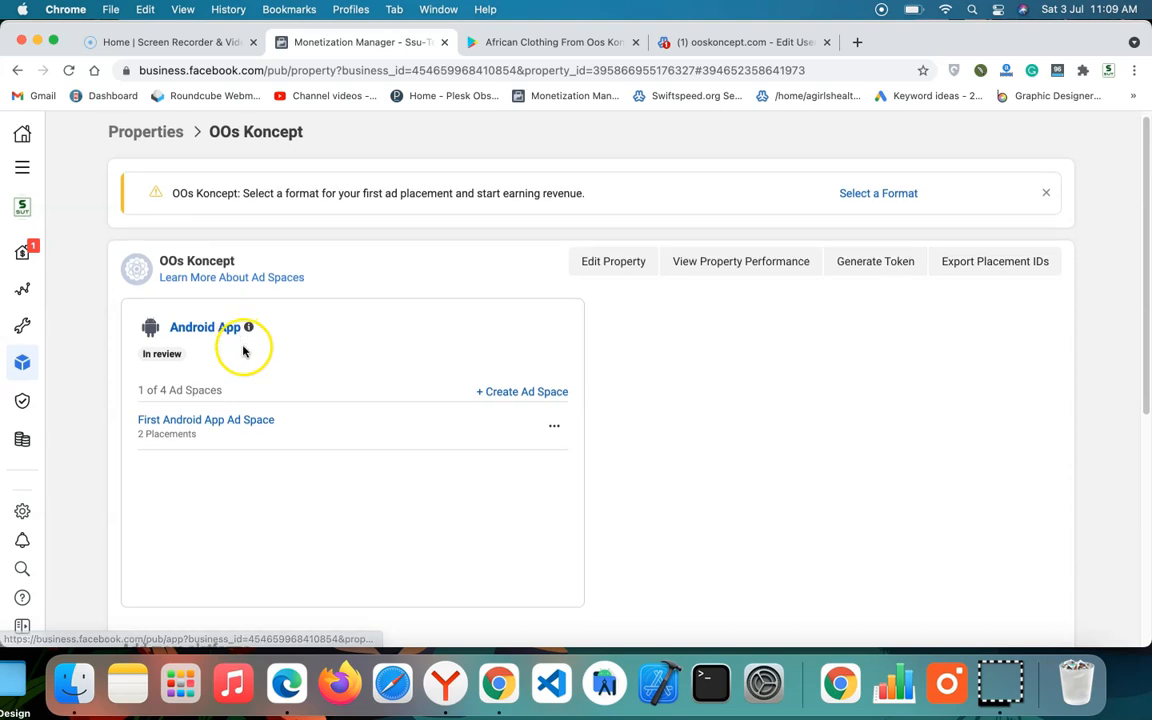
{"action": "scroll", "coordinate": [238, 335], "scroll_direction": "down", "scroll_amount": 5}
{"action": "scroll", "coordinate": [193, 257], "scroll_direction": "up", "scroll_amount": 4}
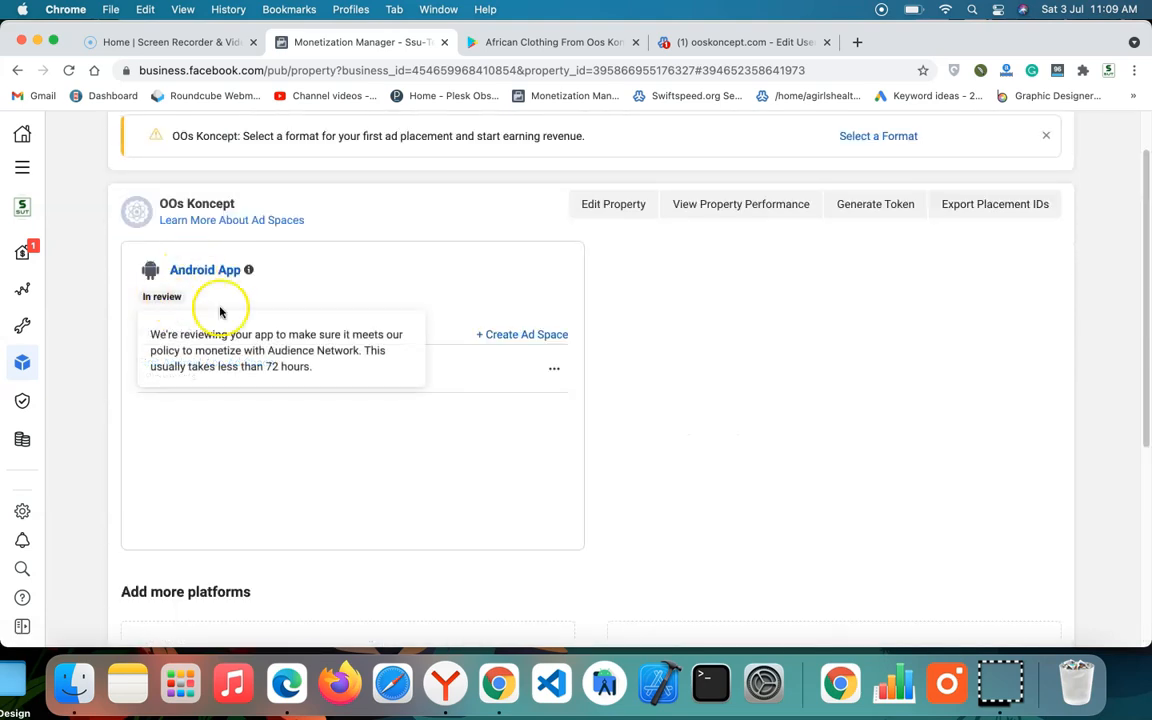
{"action": "scroll", "coordinate": [260, 320], "scroll_direction": "down", "scroll_amount": 4}
{"action": "scroll", "coordinate": [290, 150], "scroll_direction": "up", "scroll_amount": 5}
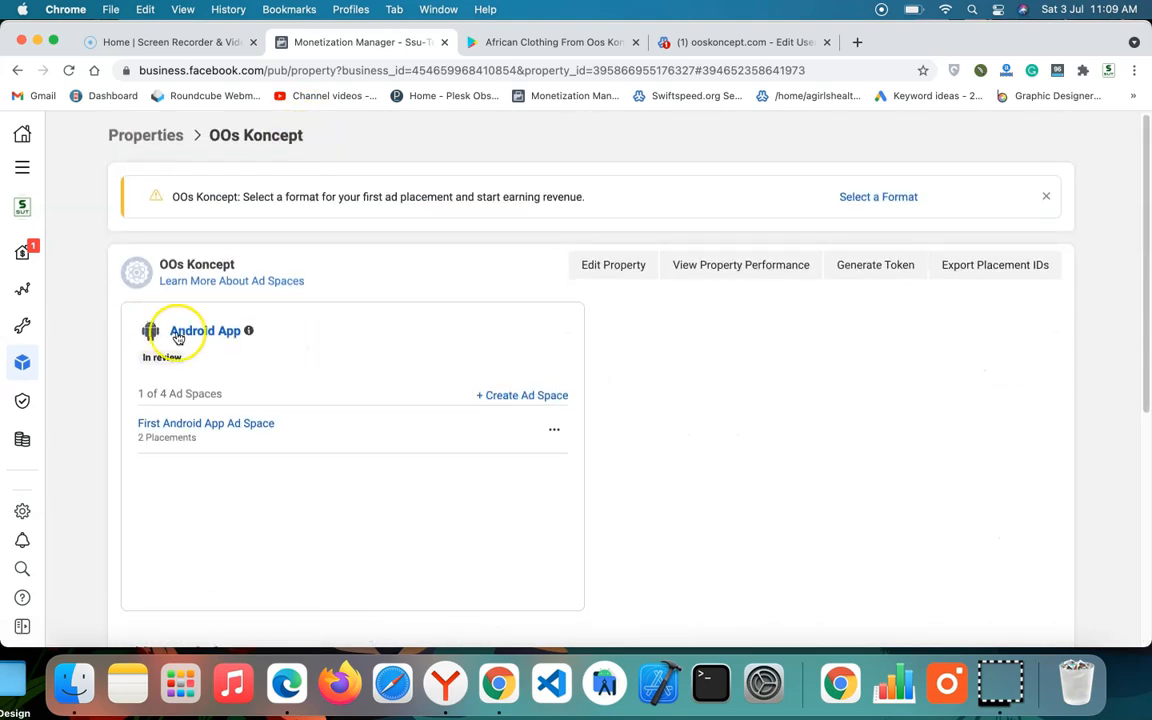
Step: Start adding the iOS platform to the OOs Koncept property, accepting bidding-only setup, and check the app's Google Play listing
{"action": "scroll", "coordinate": [314, 360], "scroll_direction": "down", "scroll_amount": 5}
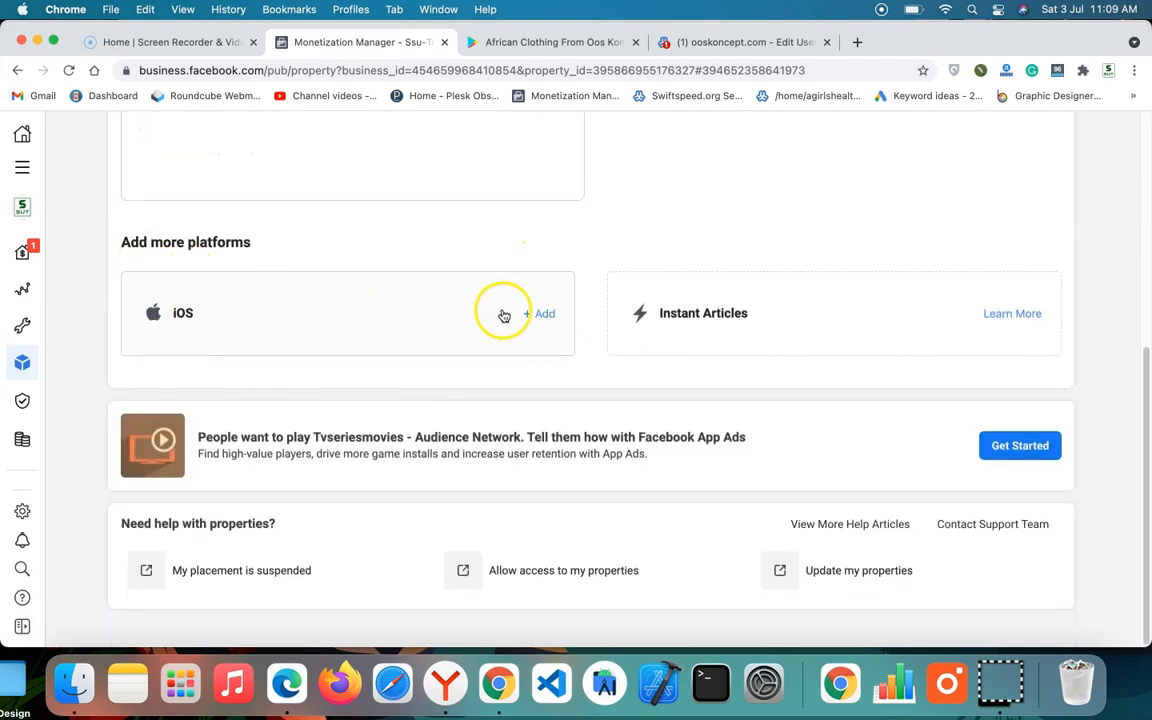
{"action": "left_click", "coordinate": [537, 313]}
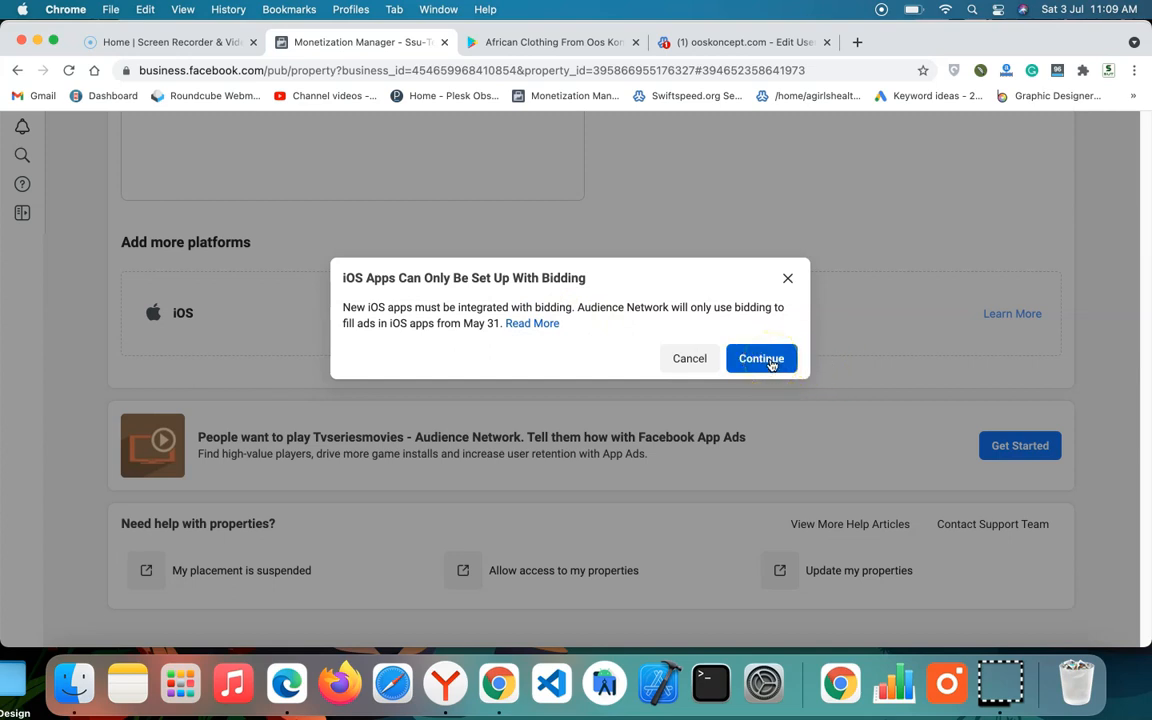
{"action": "left_click", "coordinate": [741, 358]}
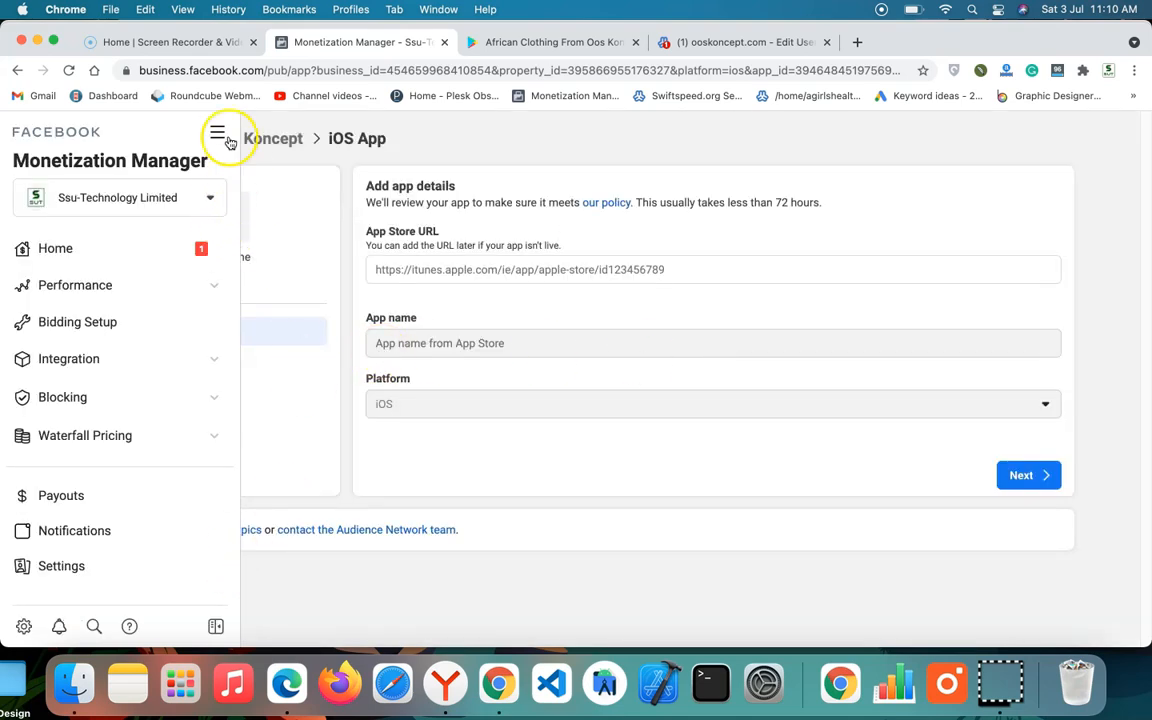
{"action": "left_click", "coordinate": [219, 131]}
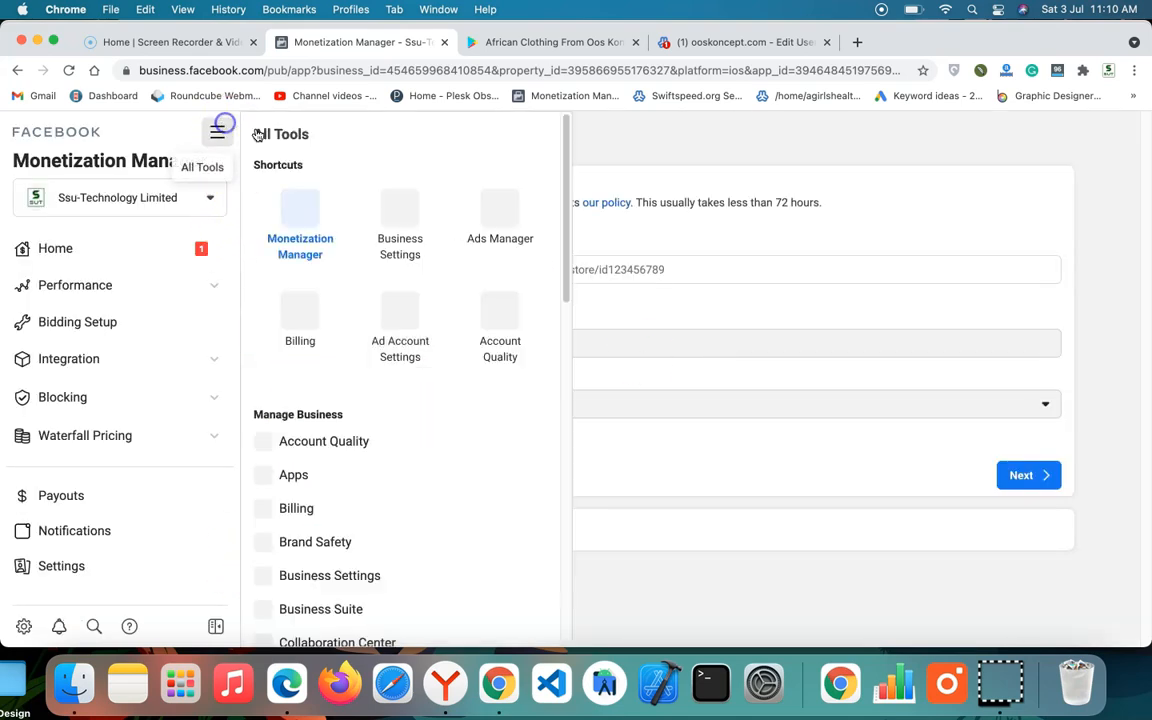
{"action": "left_click", "coordinate": [648, 435]}
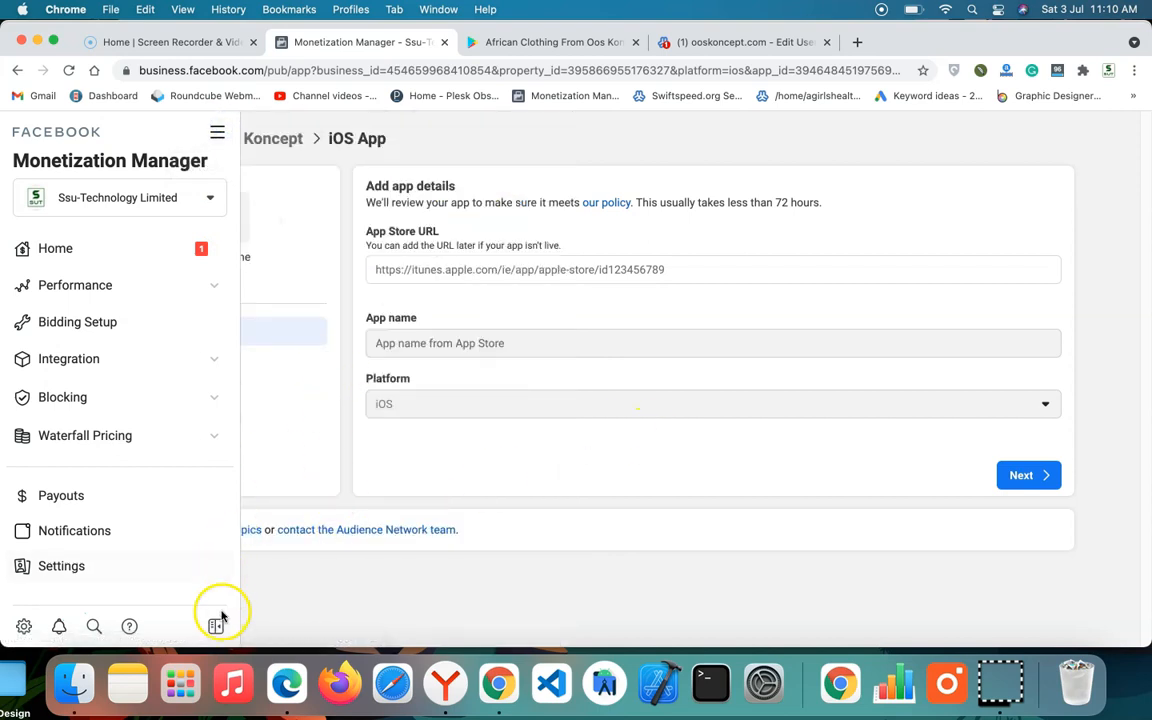
{"action": "left_click", "coordinate": [375, 265]}
{"action": "left_click", "coordinate": [514, 42]}
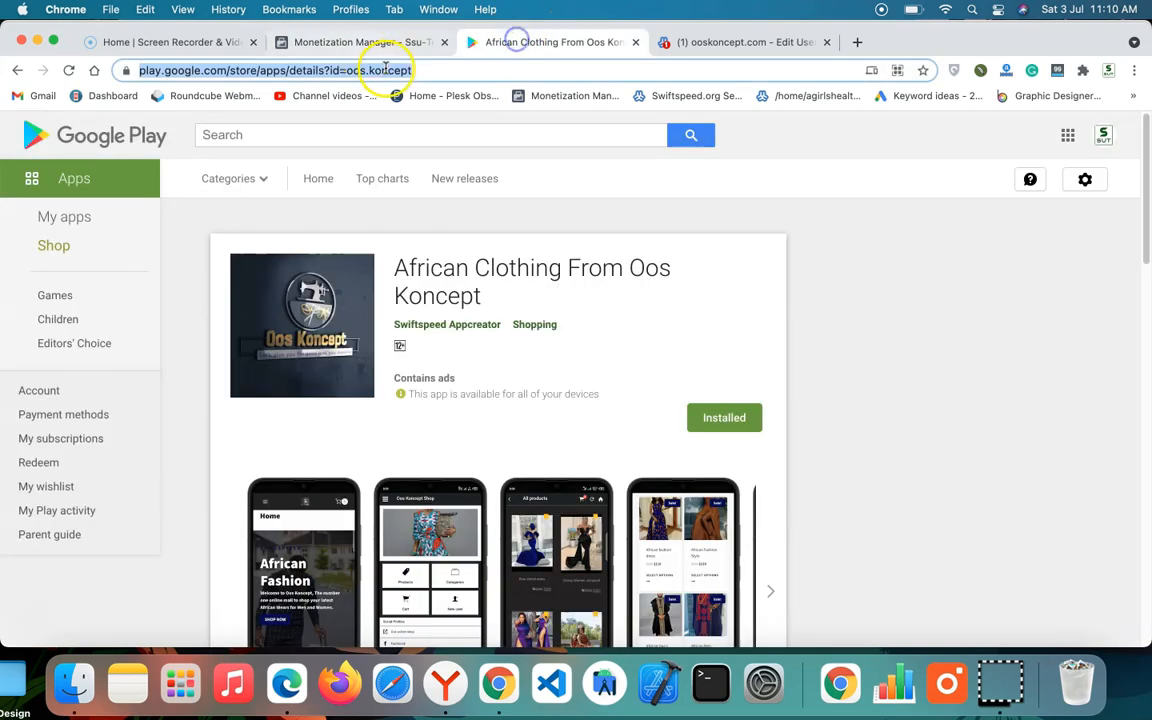
{"action": "left_click", "coordinate": [350, 42]}
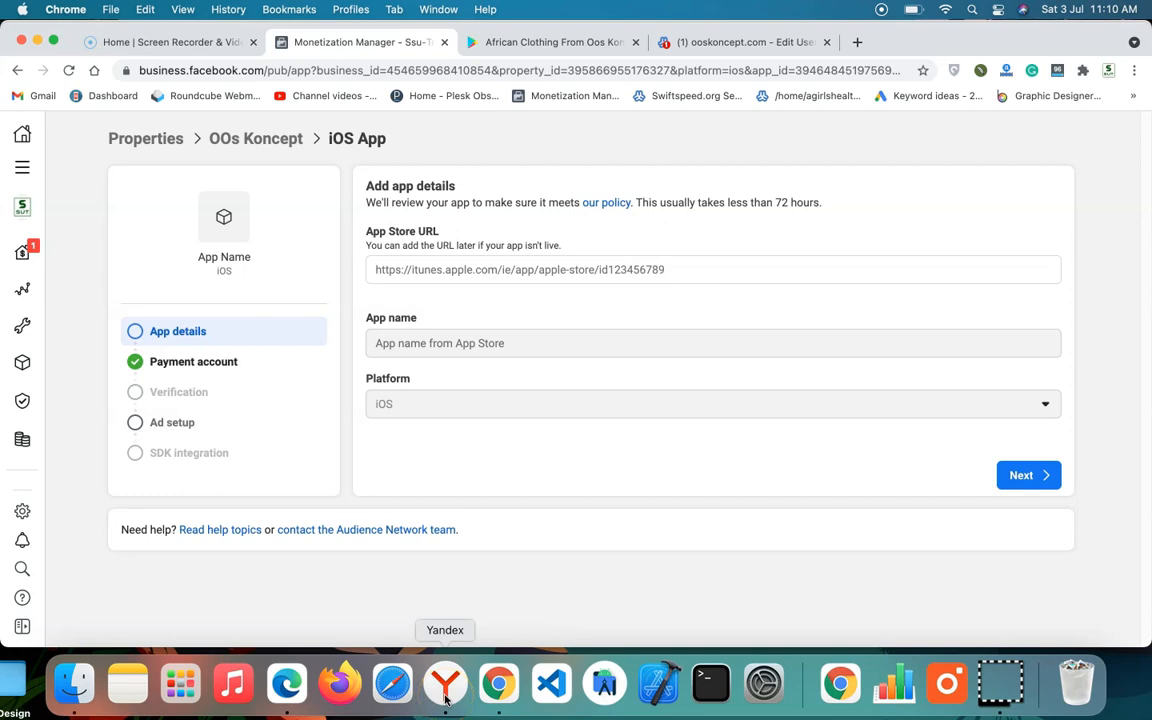
Step: Switch to Microsoft Edge and review the ad formats offered for a new mediation group, leaving without creating it
{"action": "left_click", "coordinate": [286, 688]}
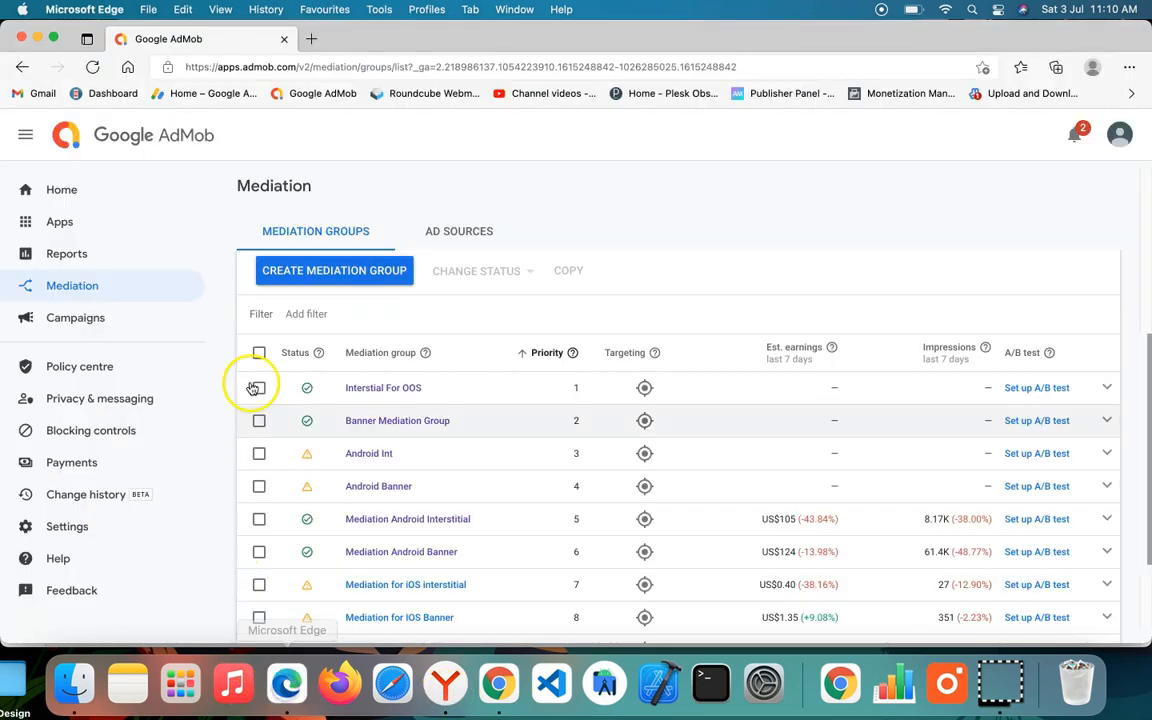
{"action": "left_click", "coordinate": [290, 270]}
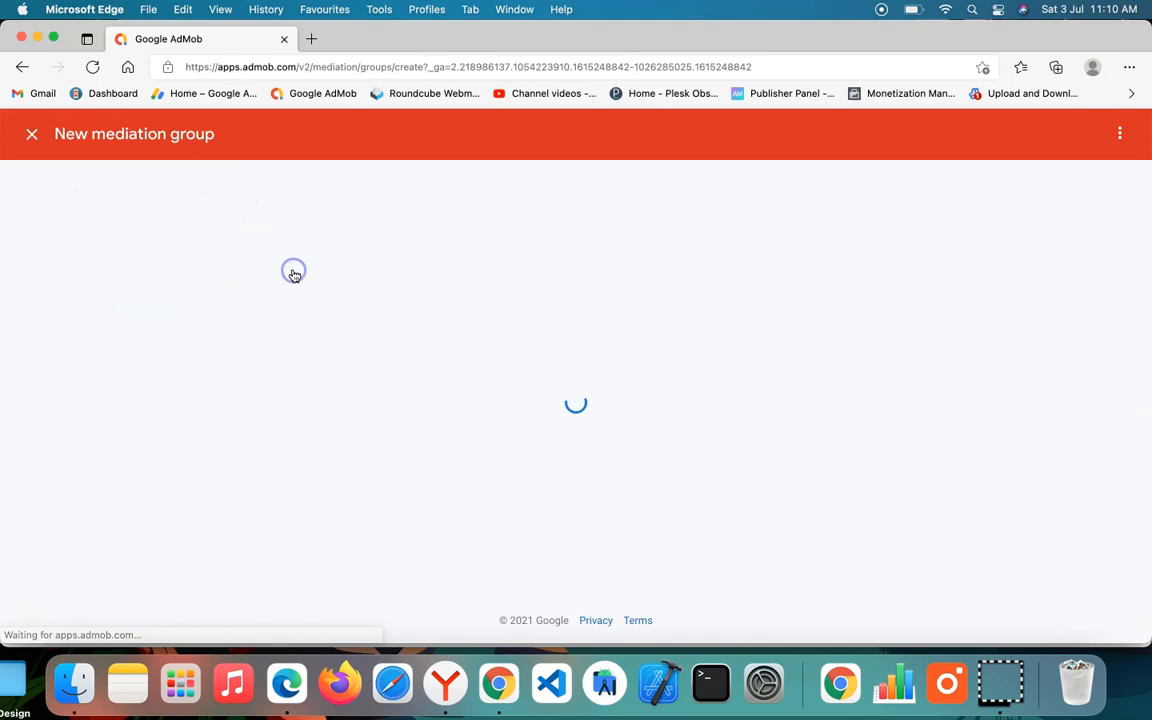
{"action": "left_click", "coordinate": [278, 287]}
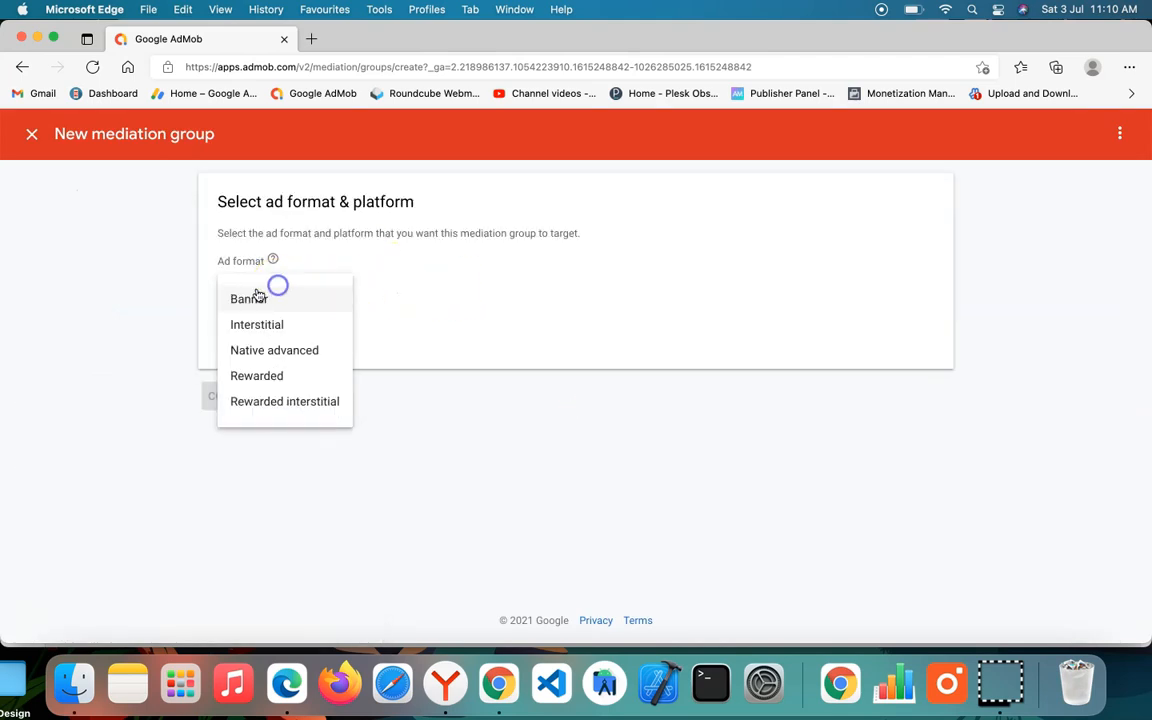
{"action": "left_click", "coordinate": [411, 249]}
{"action": "left_click", "coordinate": [266, 279]}
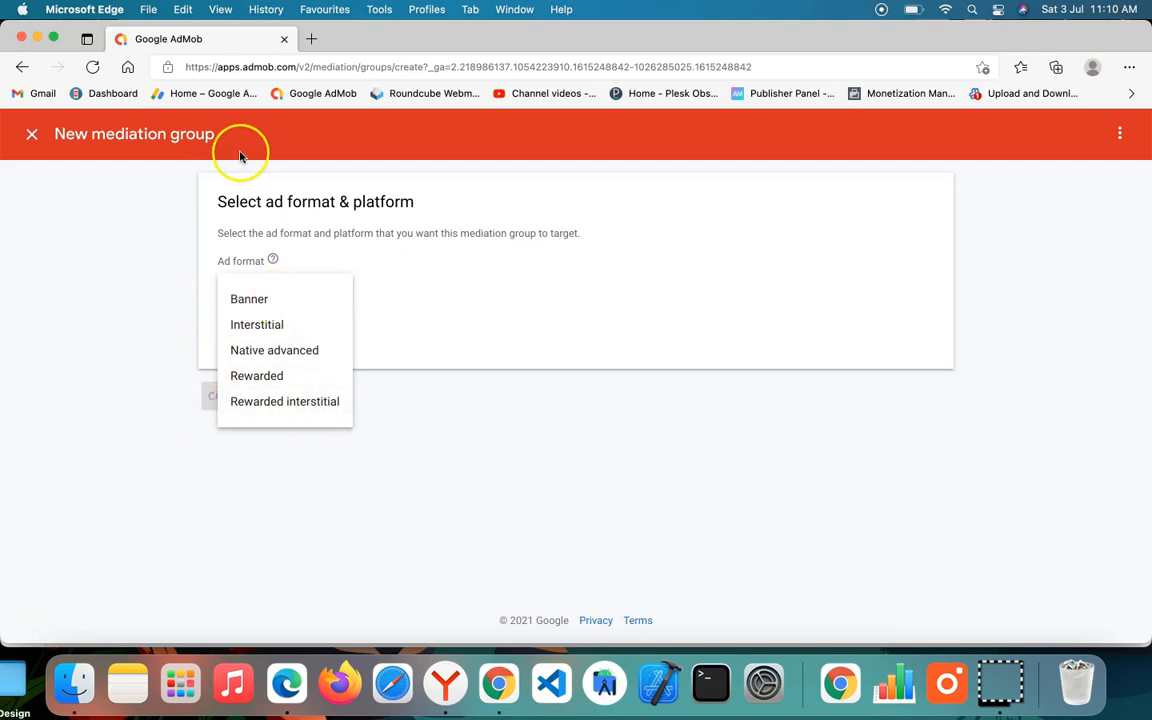
{"action": "left_click", "coordinate": [140, 267]}
{"action": "left_click", "coordinate": [31, 133]}
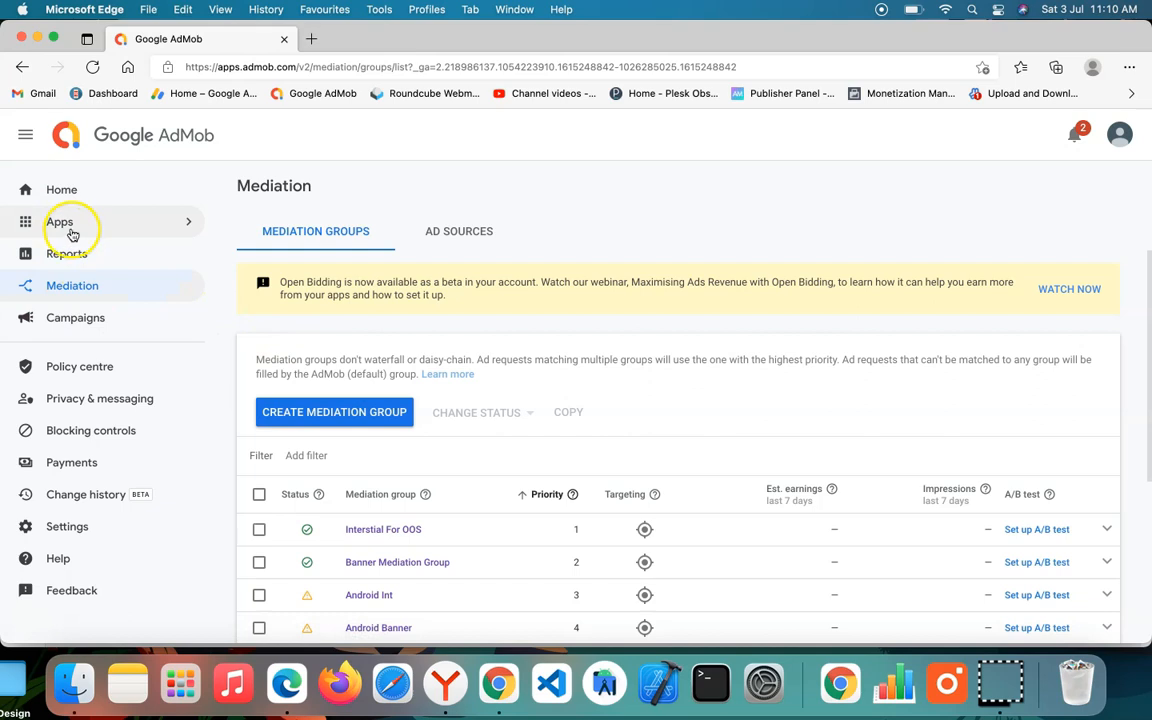
{"action": "left_click", "coordinate": [72, 219]}
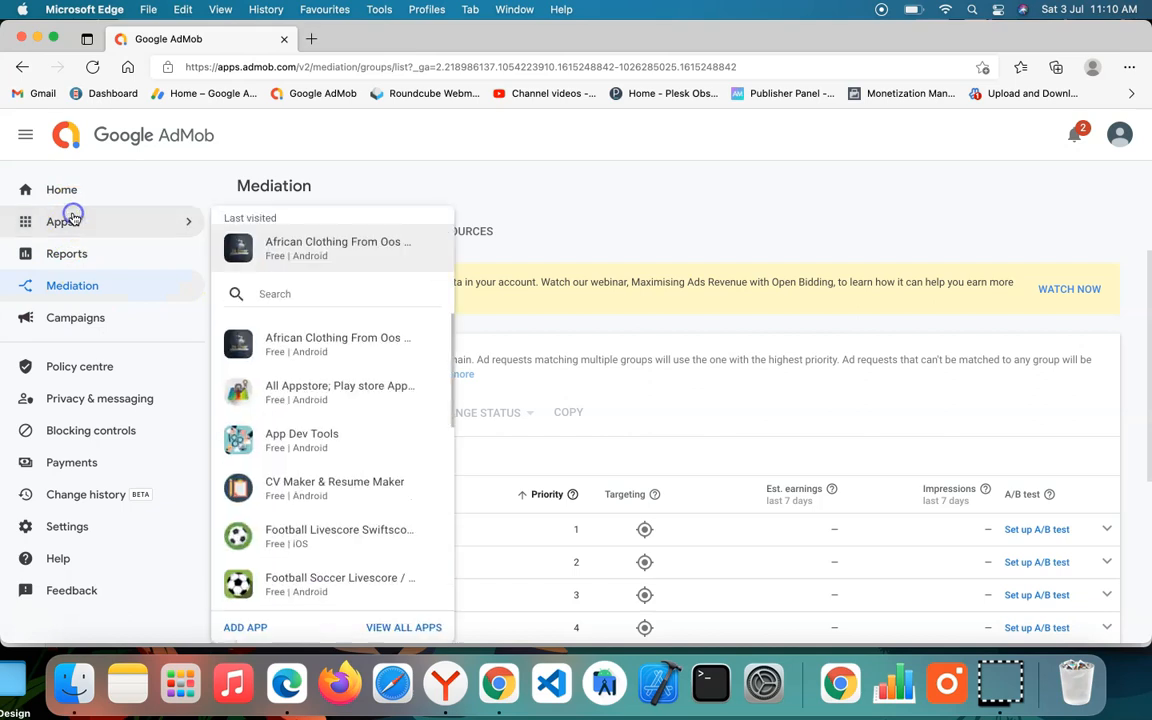
{"action": "left_click", "coordinate": [245, 627]}
{"action": "left_click", "coordinate": [424, 221]}
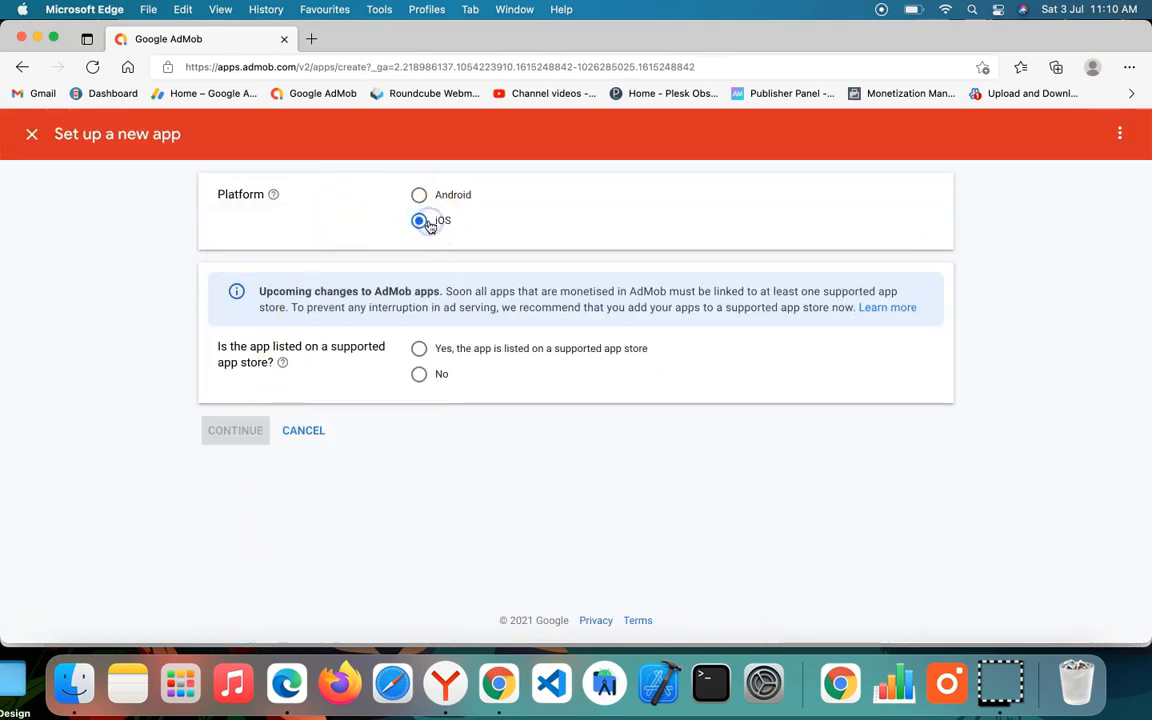
{"action": "left_click", "coordinate": [420, 348]}
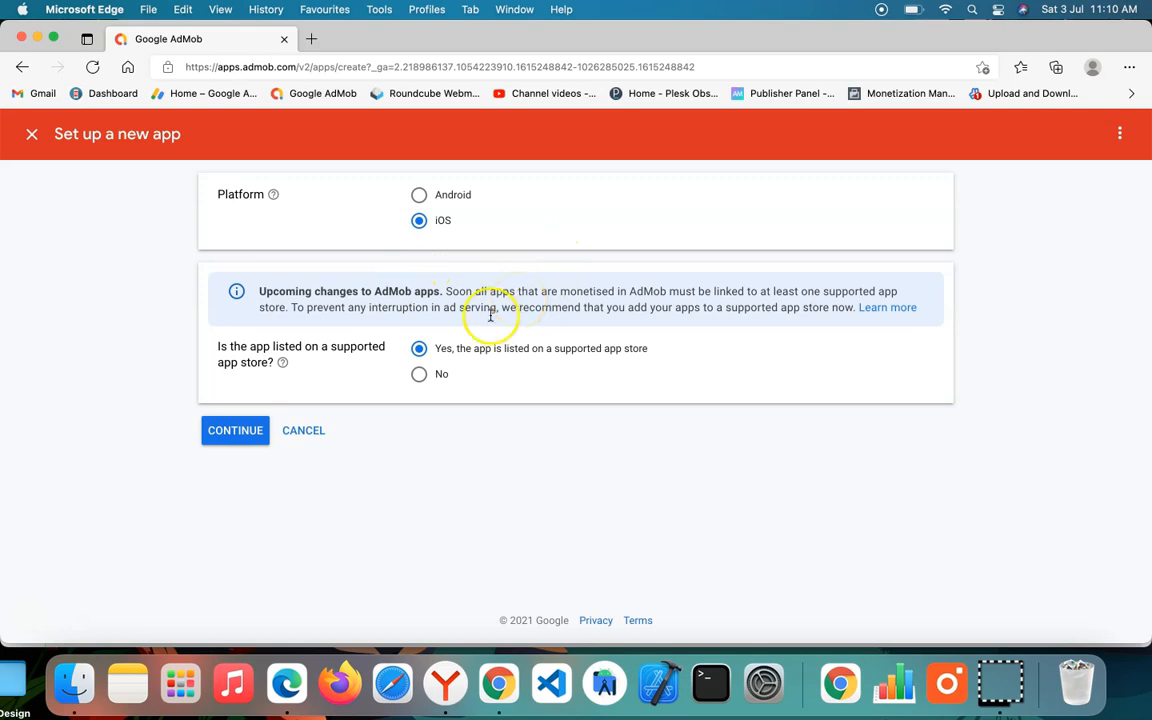
{"action": "left_click", "coordinate": [211, 437]}
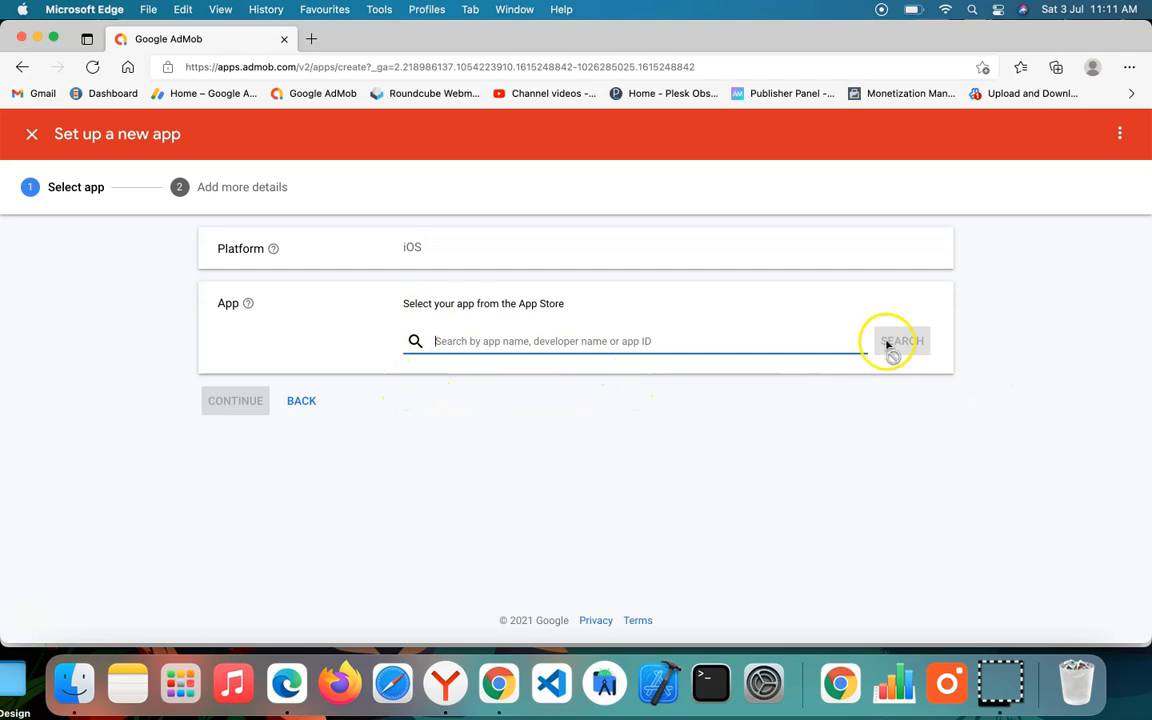
{"action": "left_click", "coordinate": [31, 134]}
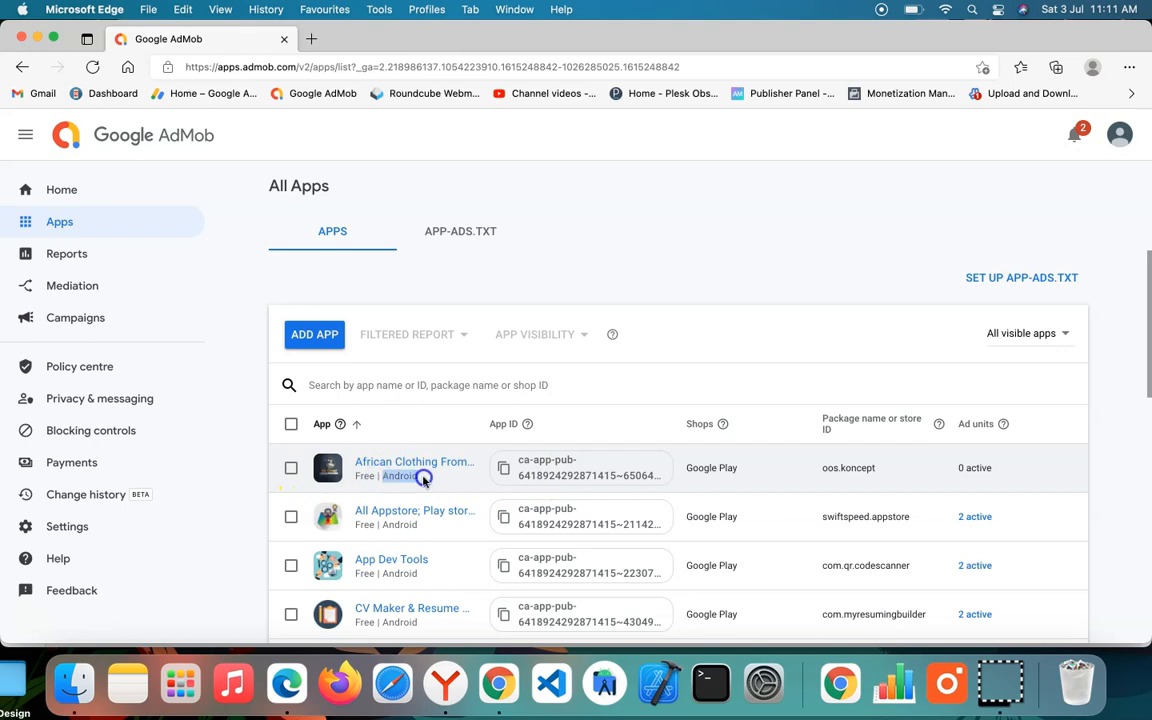
Step: Open the overview of the Android app African Clothing From Oos Koncept
{"action": "left_click", "coordinate": [410, 463]}
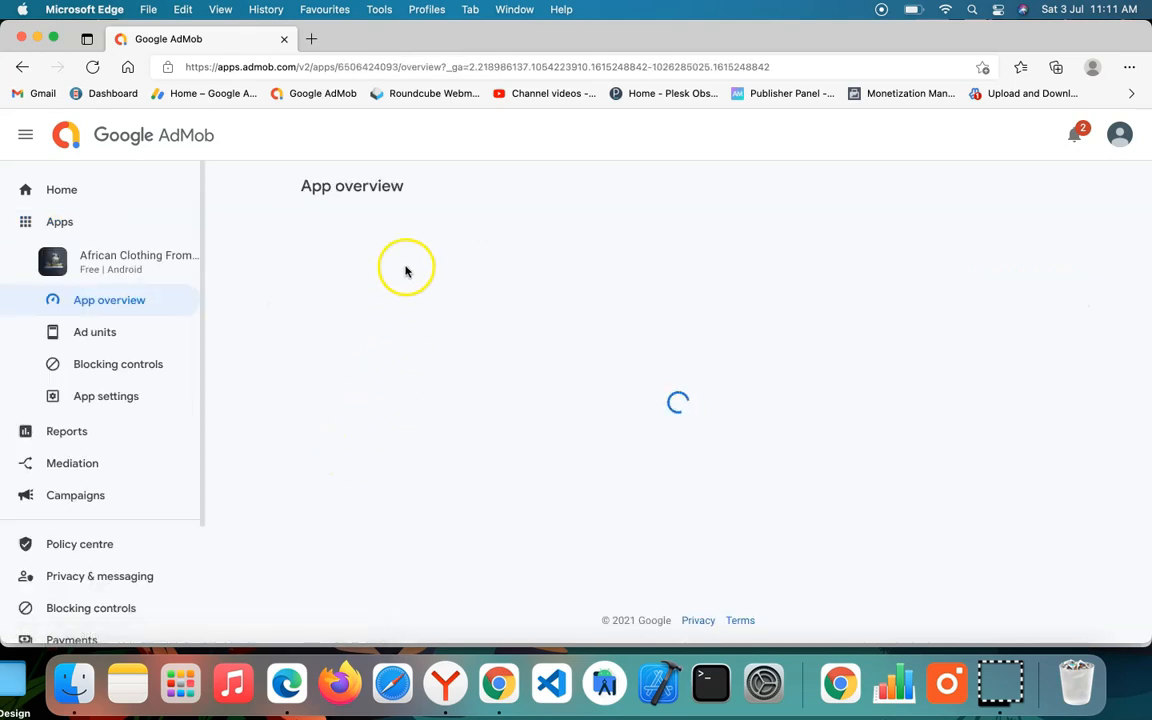